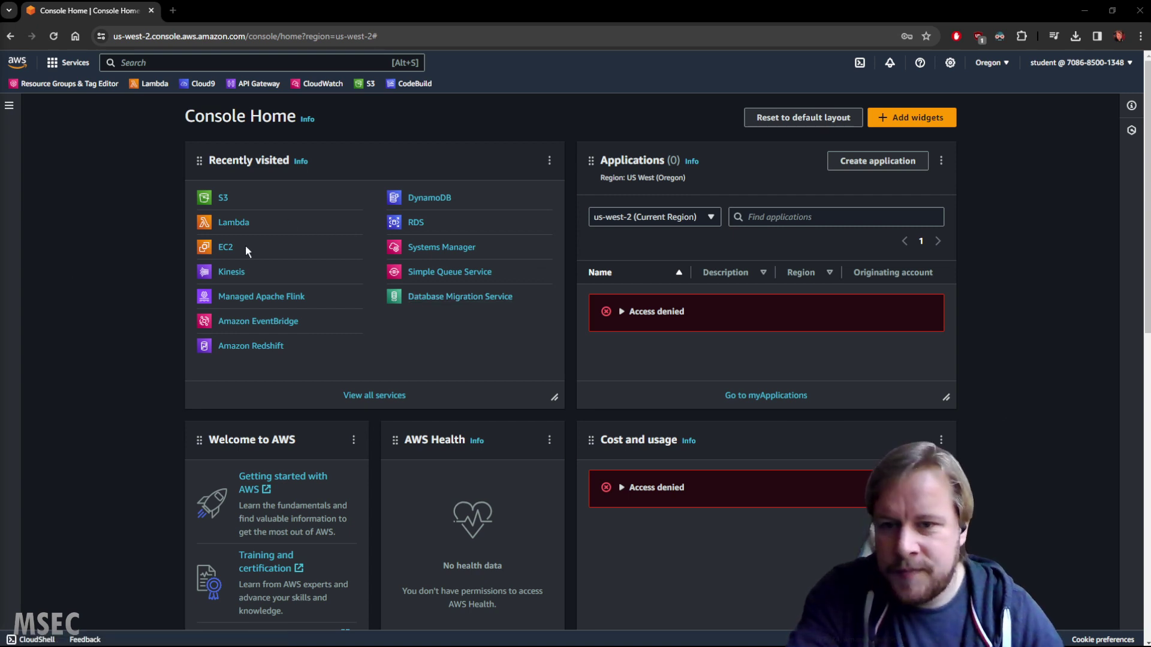
# - Find Key Management Service by searching for "kms" and start creating a new key
pyautogui.click(292, 63)
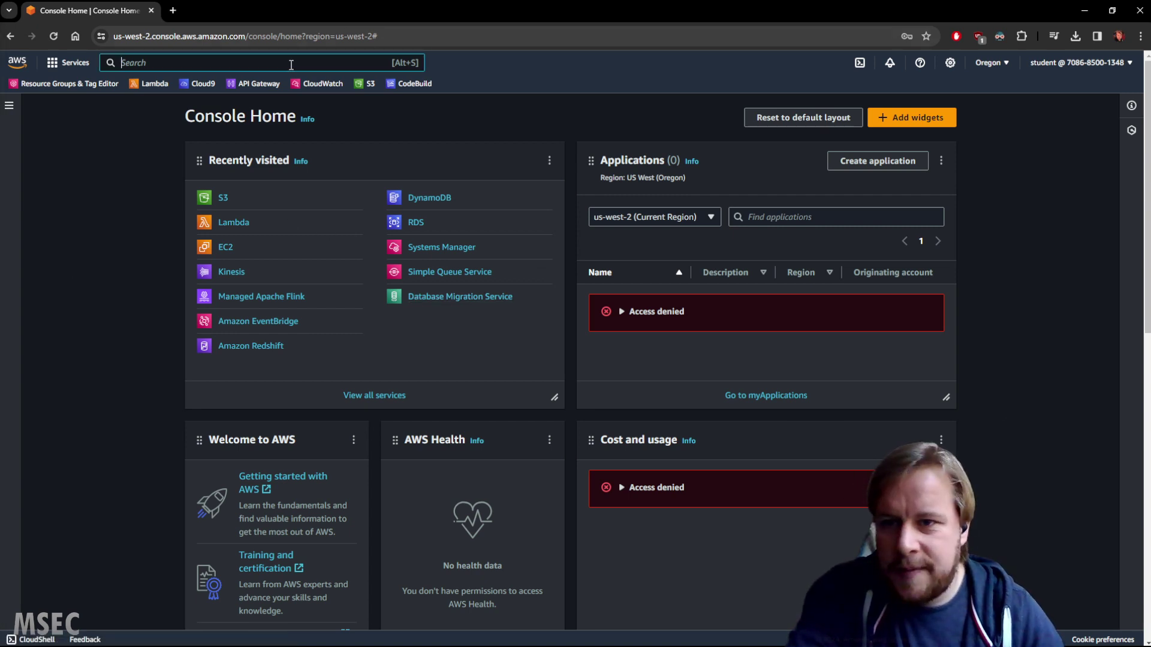
pyautogui.write('kms')
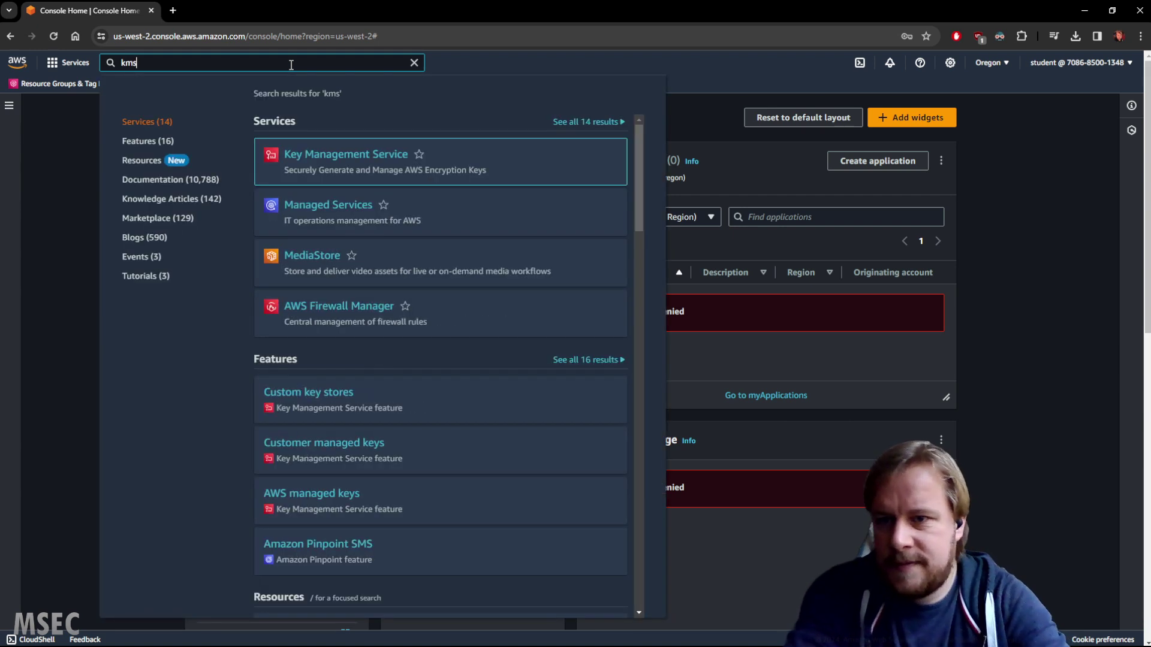
pyautogui.click(290, 158)
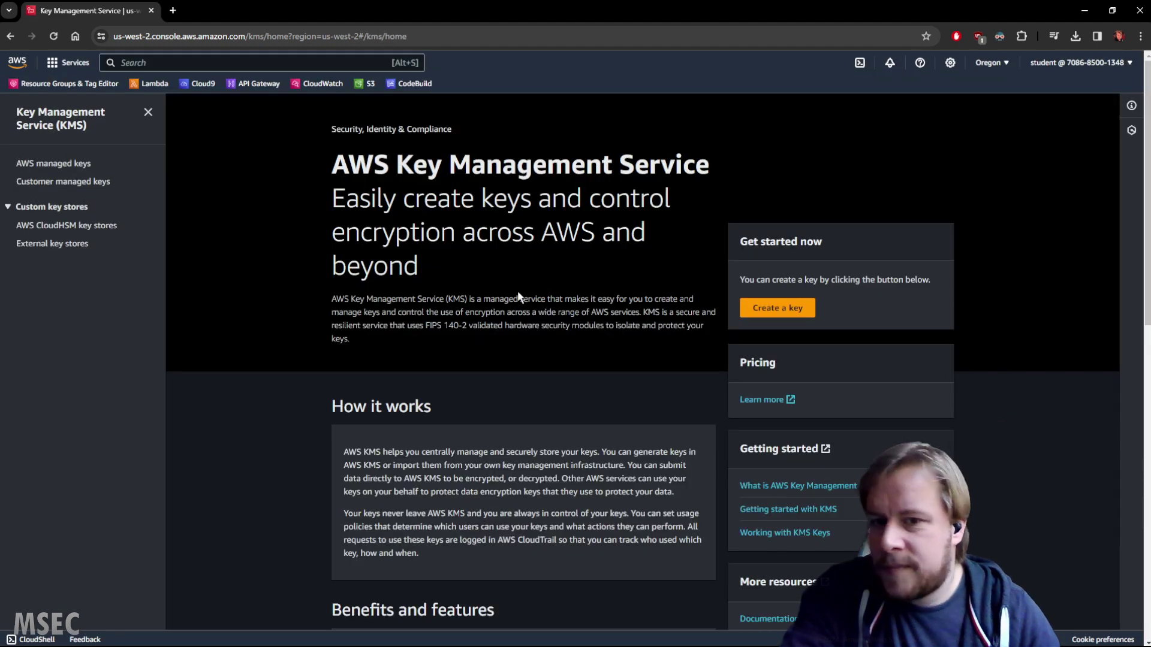
pyautogui.click(802, 319)
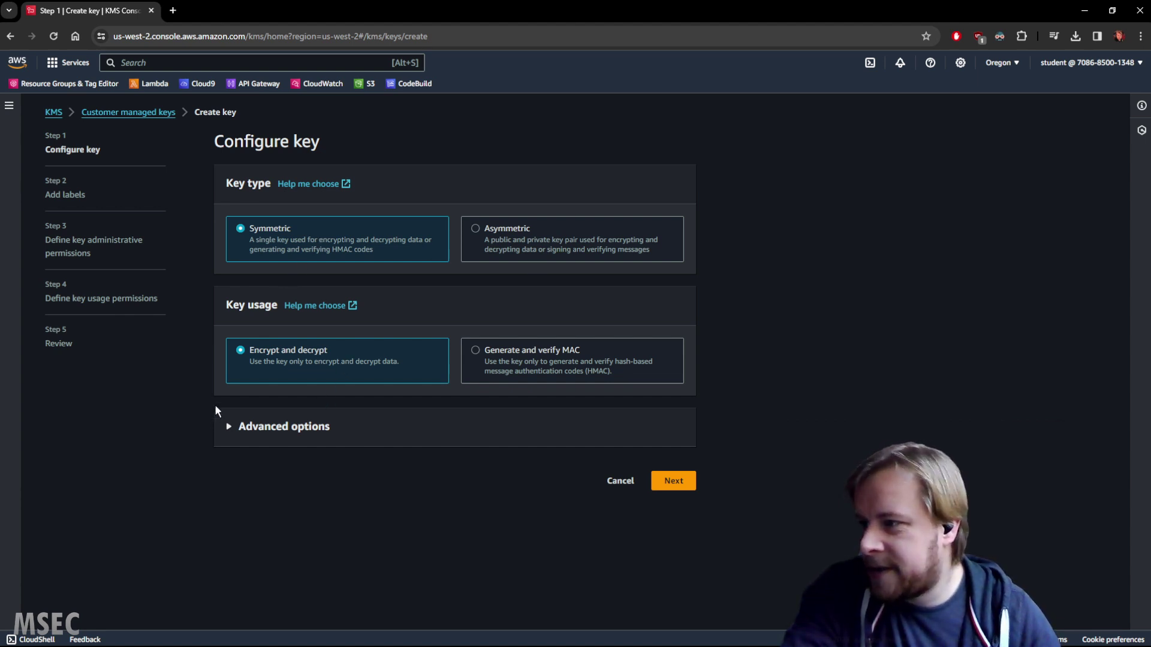
# - Check the advanced options and accept a symmetric, encrypt-and-decrypt, single-Region key with KMS key material
pyautogui.click(293, 426)
pyautogui.scroll(-2, 483, 389)
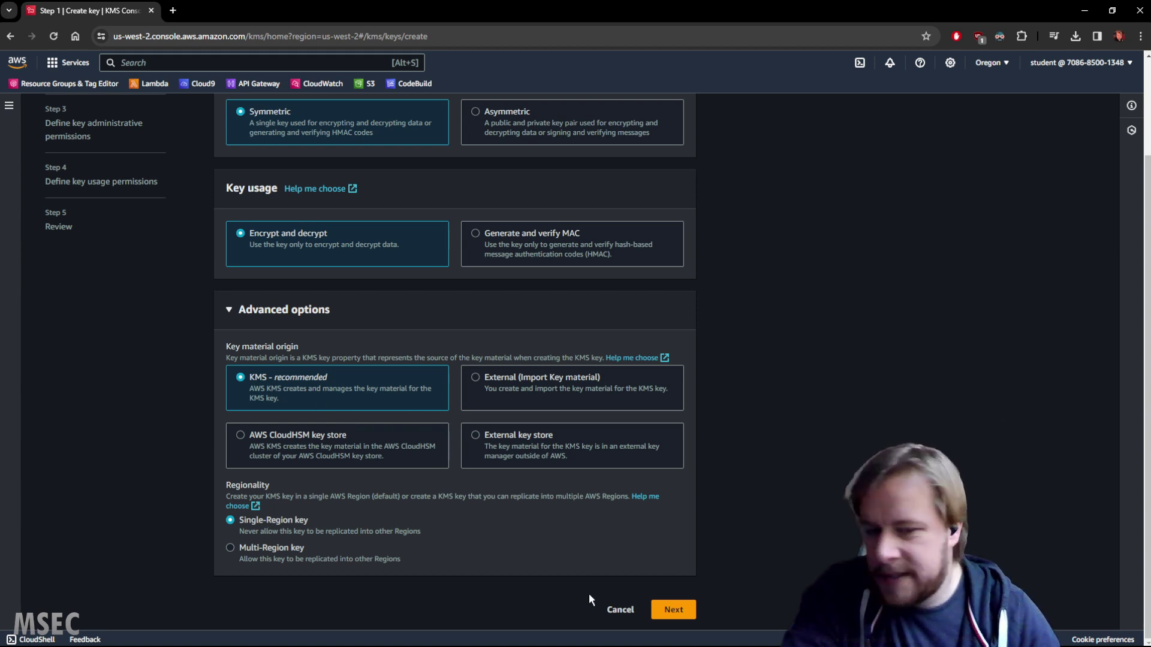
pyautogui.click(678, 609)
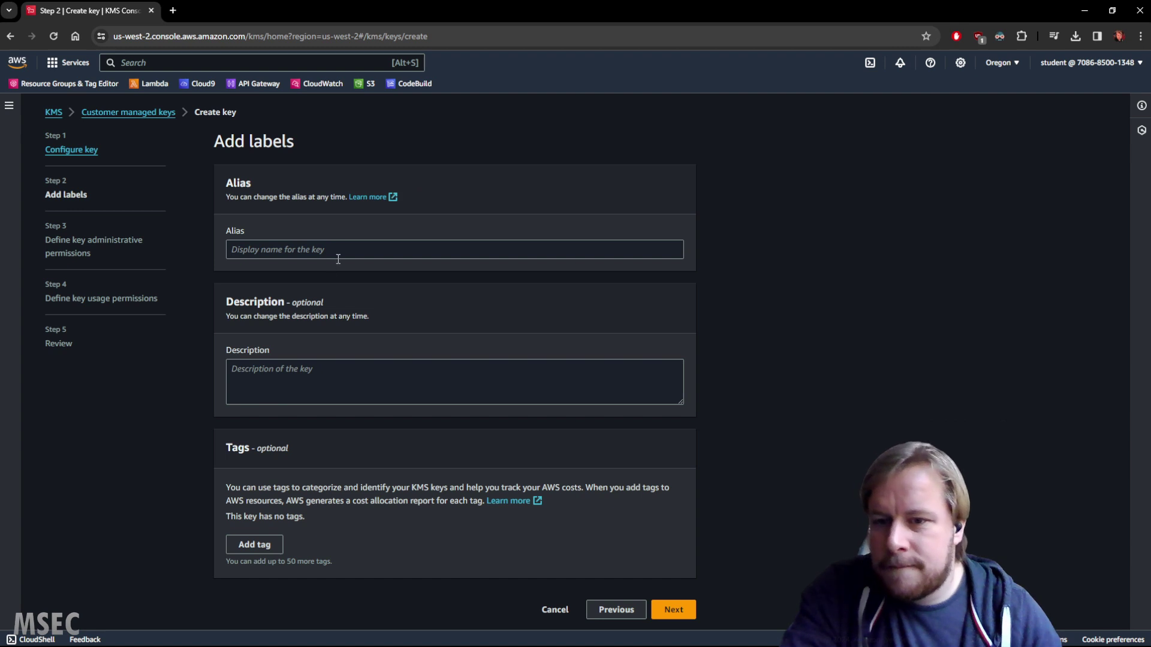
# - Label the key with alias calabs-CMK-key1337 and description "Customer Master Key for encrypting S3 data", and continue to administrative permissions
pyautogui.click(404, 247)
pyautogui.write('calabs-CMK-key')
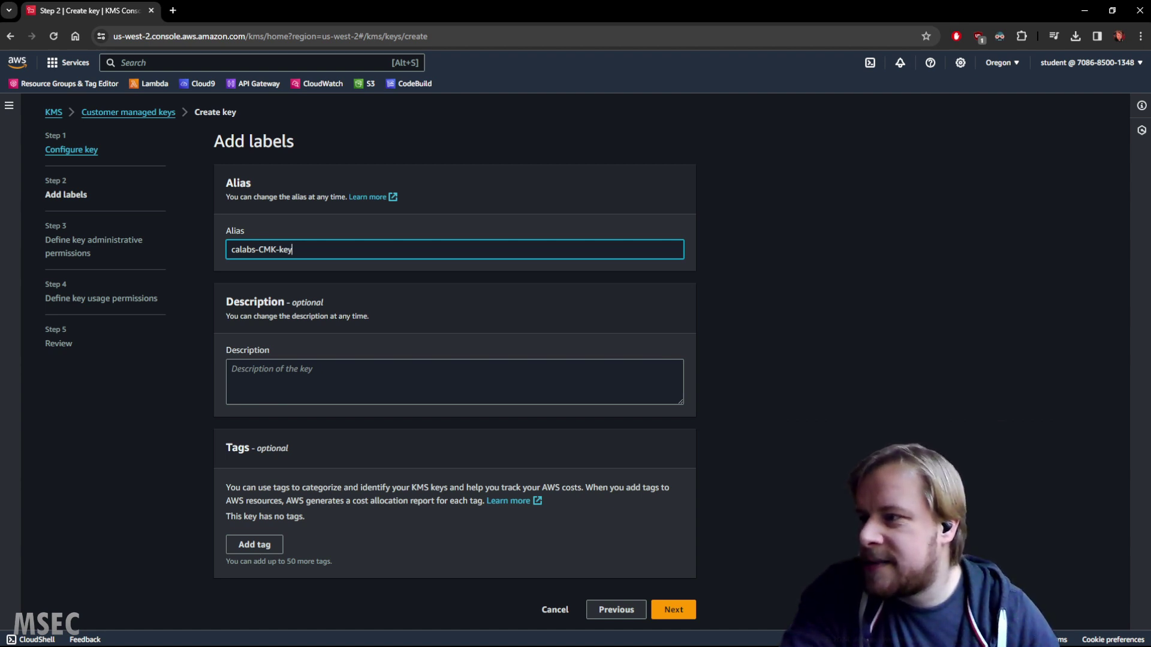
pyautogui.write('1337')
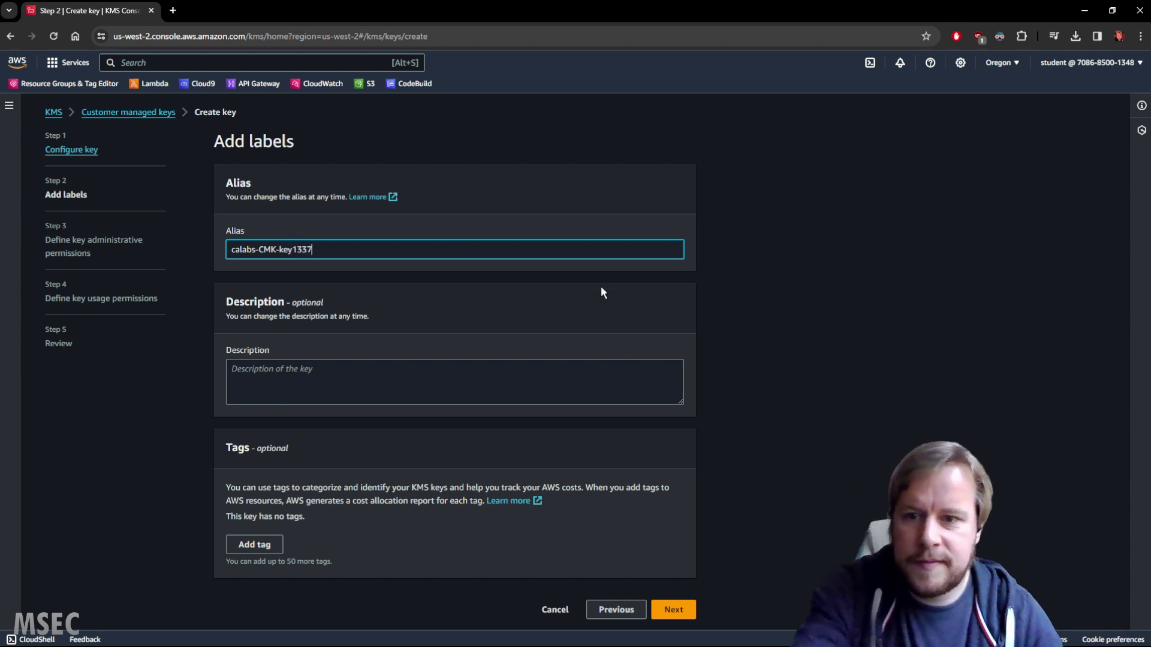
pyautogui.click(442, 306)
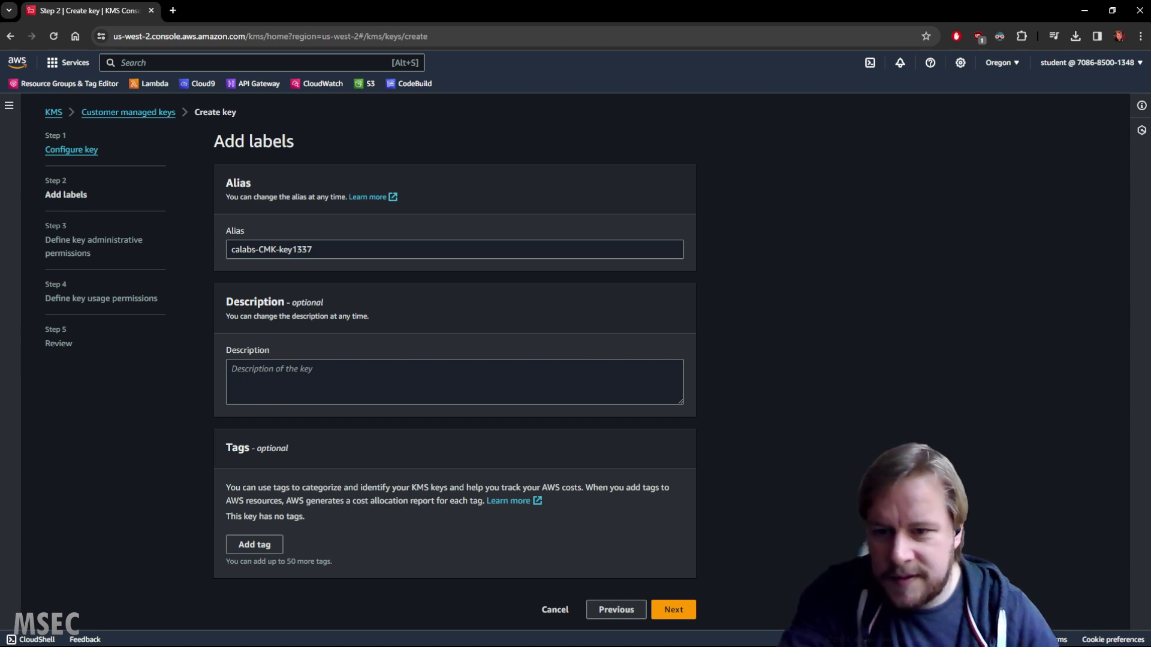
pyautogui.click(374, 367)
pyautogui.write('Customer Master Key for encrypting S3 data')
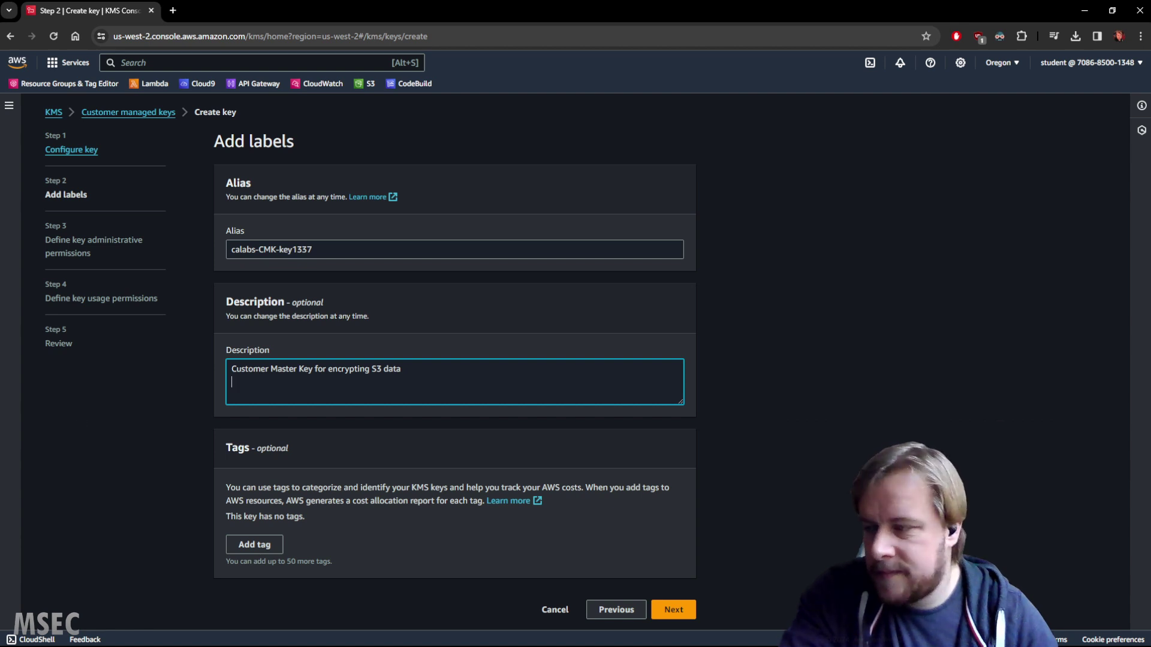
pyautogui.click(694, 610)
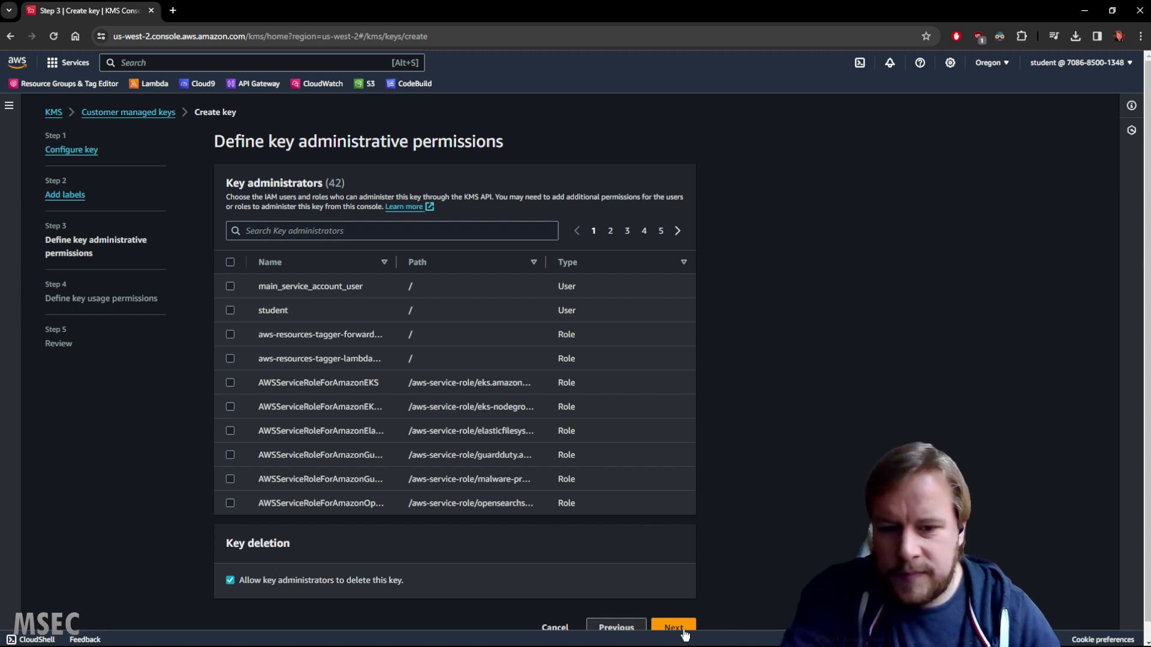
# - Proceed through the key administrative and usage permissions without selecting any administrators, users or other AWS accounts
pyautogui.scroll(-1, 491, 524)
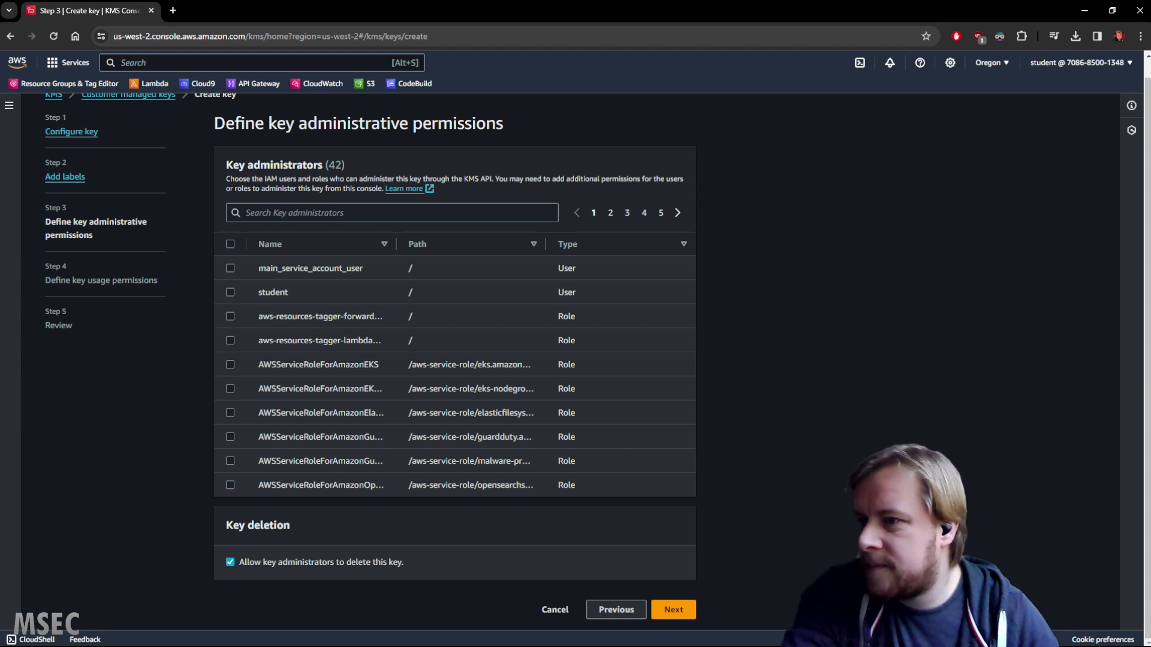
pyautogui.click(676, 610)
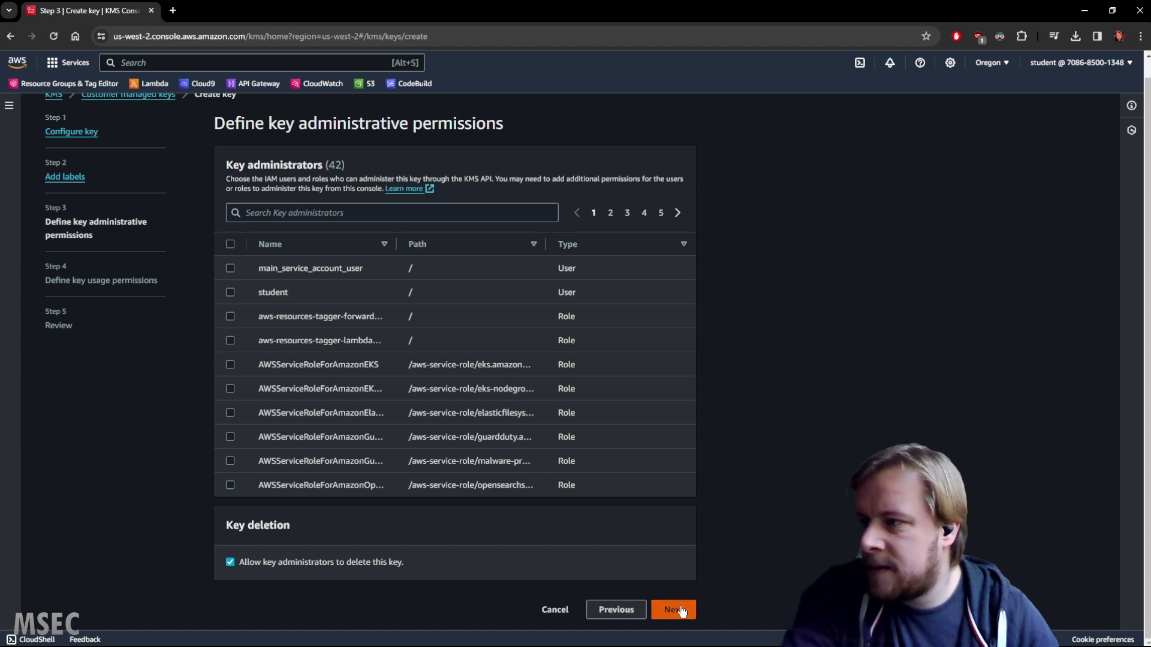
pyautogui.scroll(-2, 253, 450)
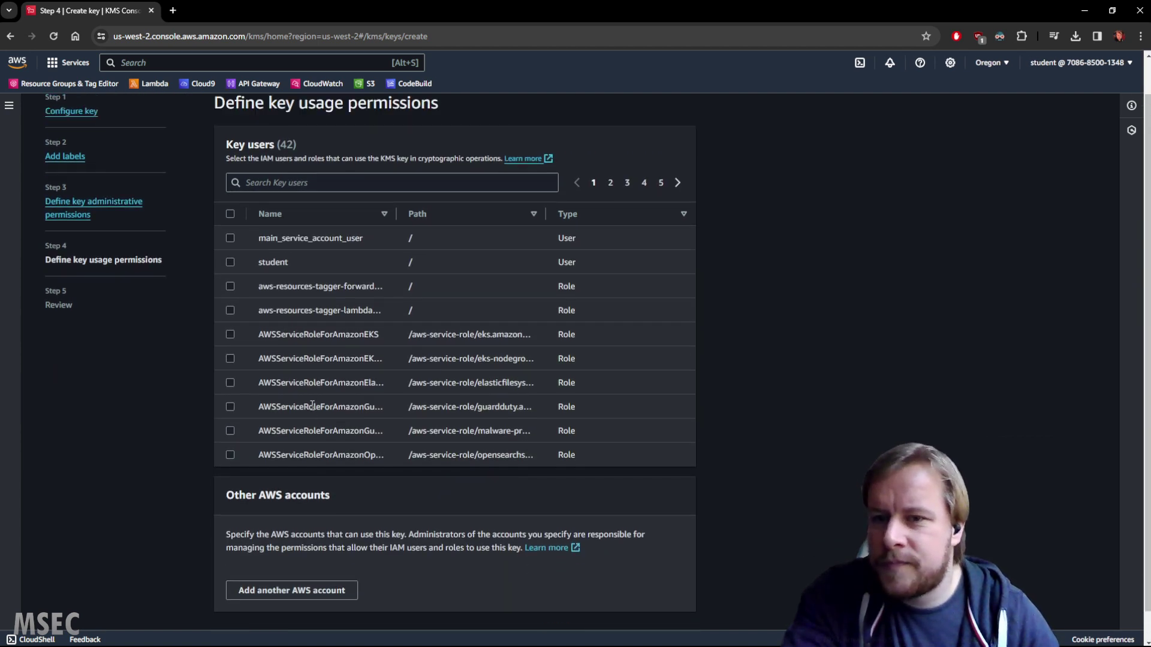
pyautogui.scroll(2, 274, 337)
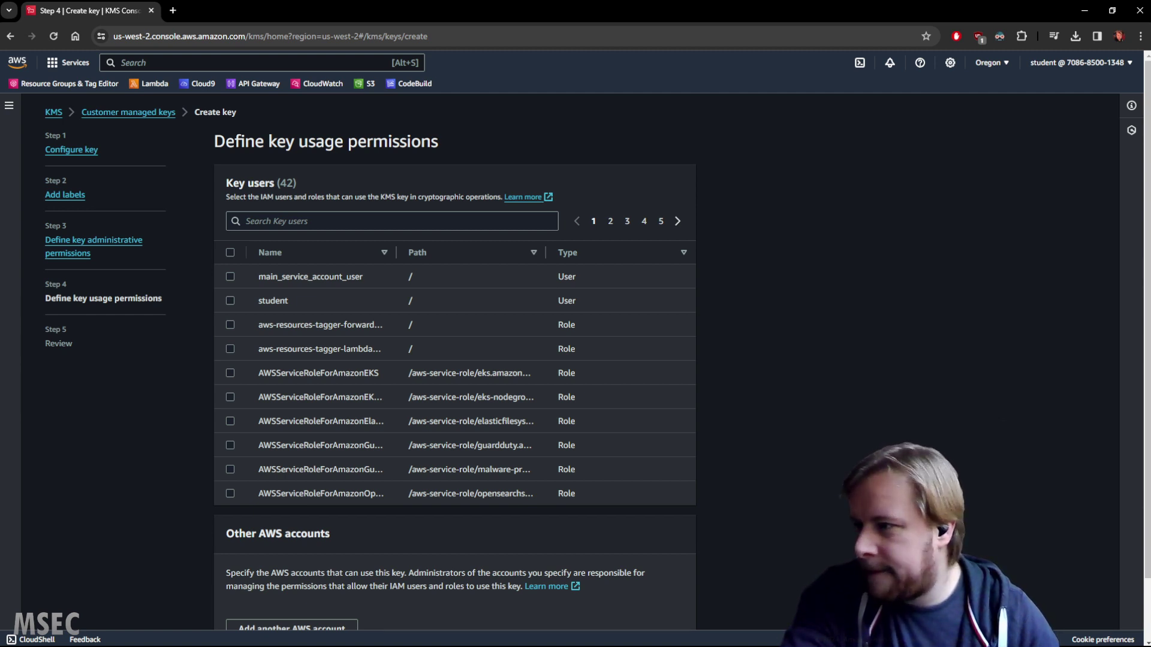
pyautogui.scroll(-2, 665, 516)
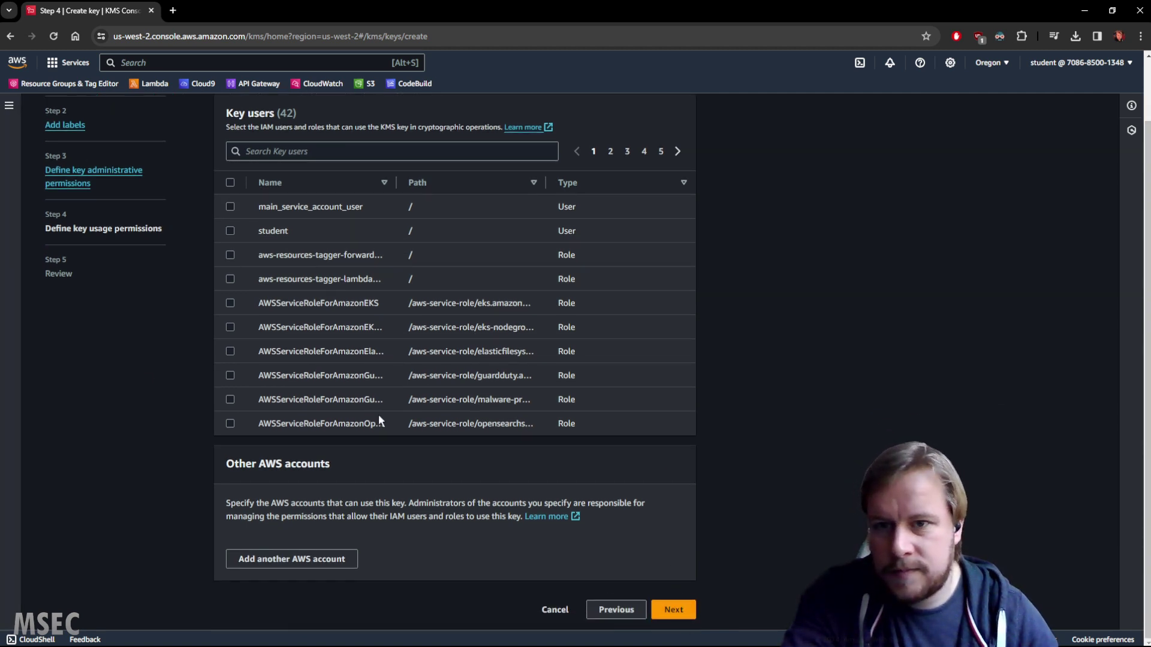
pyautogui.scroll(2, 379, 420)
pyautogui.scroll(-2, 535, 439)
pyautogui.click(686, 612)
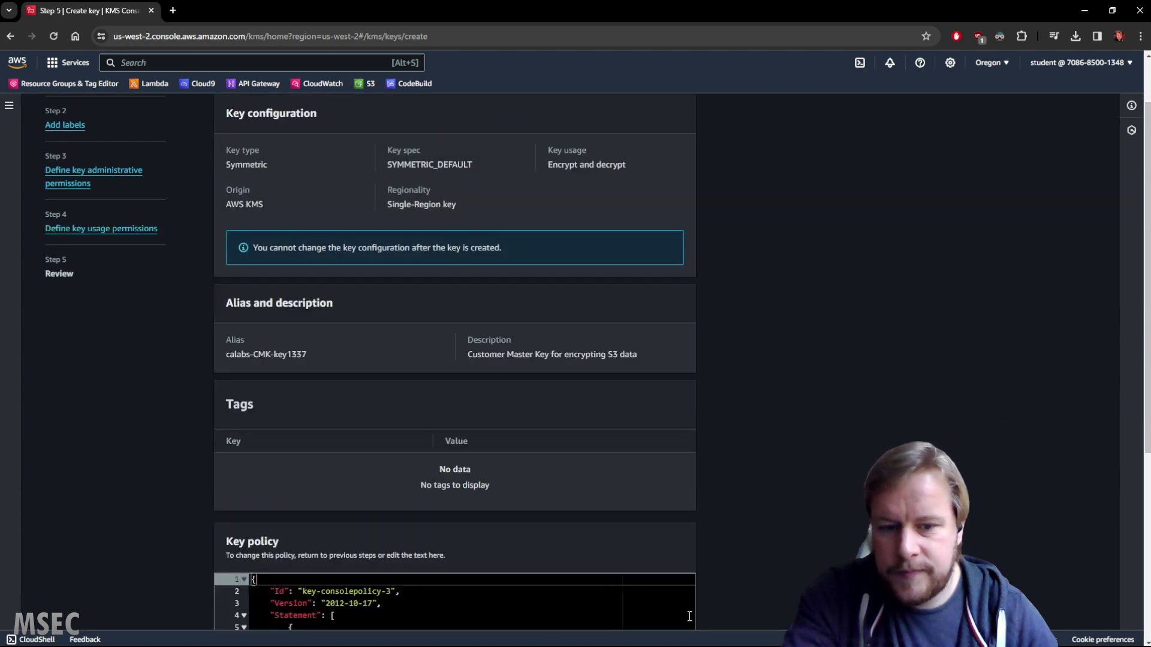
# - Review the key configuration, labels and key policy, and finish creating the key
pyautogui.scroll(2, 251, 386)
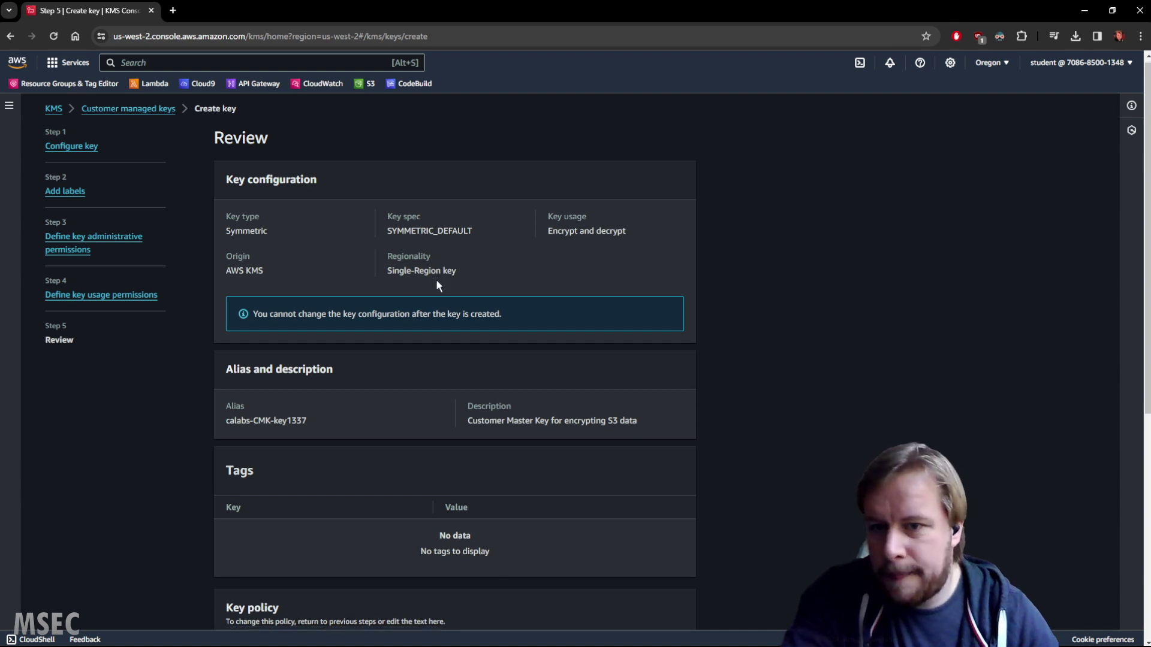
pyautogui.scroll(-5, 436, 279)
pyautogui.scroll(-3, 434, 281)
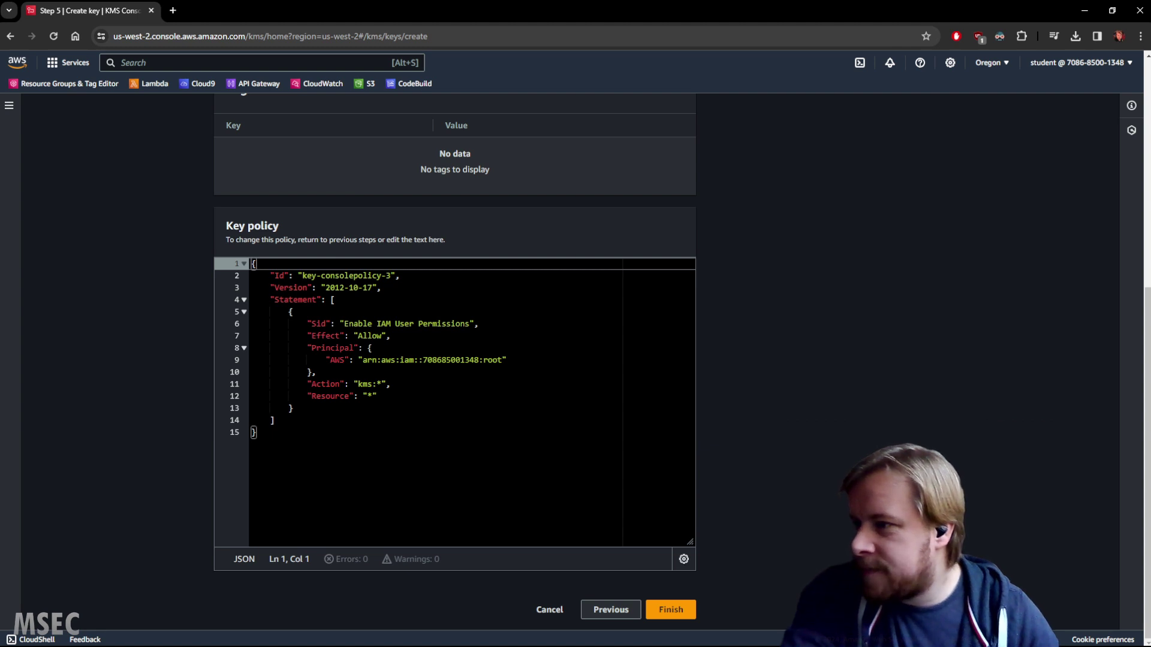
pyautogui.click(693, 616)
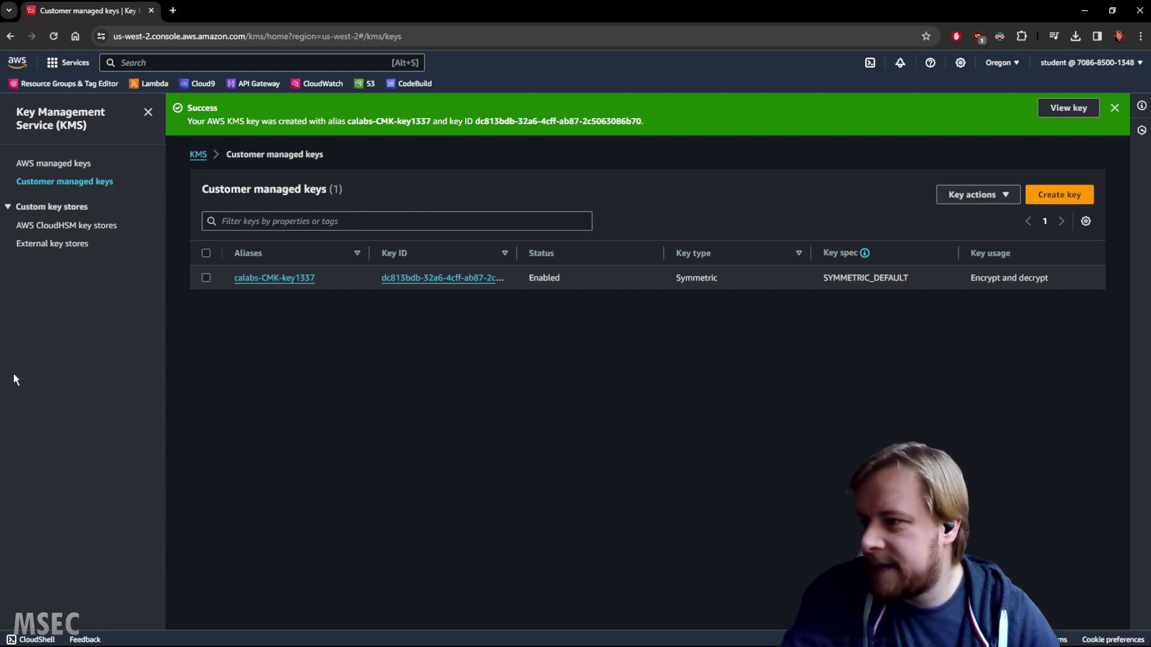
# - Examine the calabs-CMK-key1337 details: key policy, cryptographic configuration, tags, key rotation and aliases
pyautogui.click(290, 278)
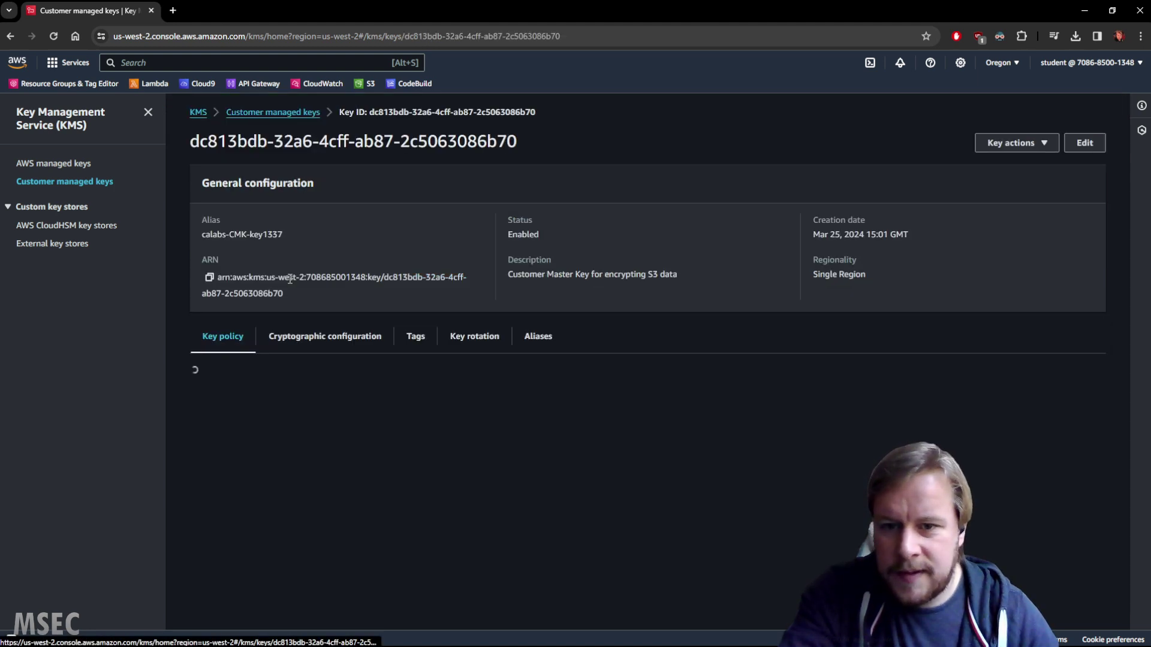
pyautogui.scroll(-3, 638, 356)
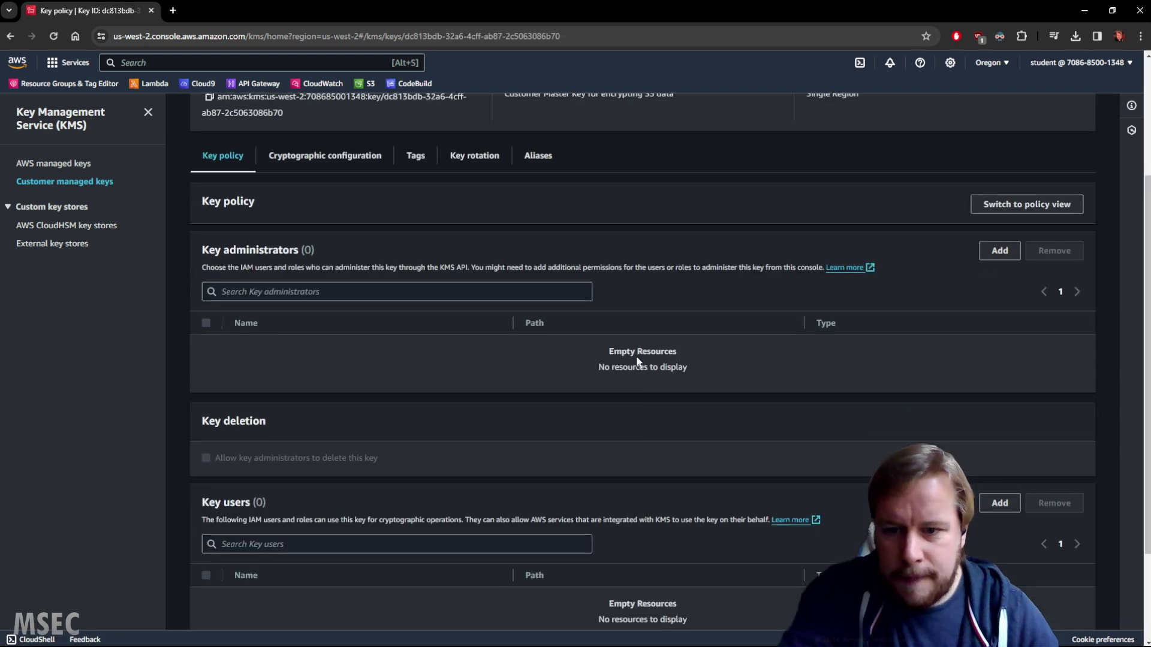
pyautogui.scroll(2, 639, 360)
pyautogui.click(336, 277)
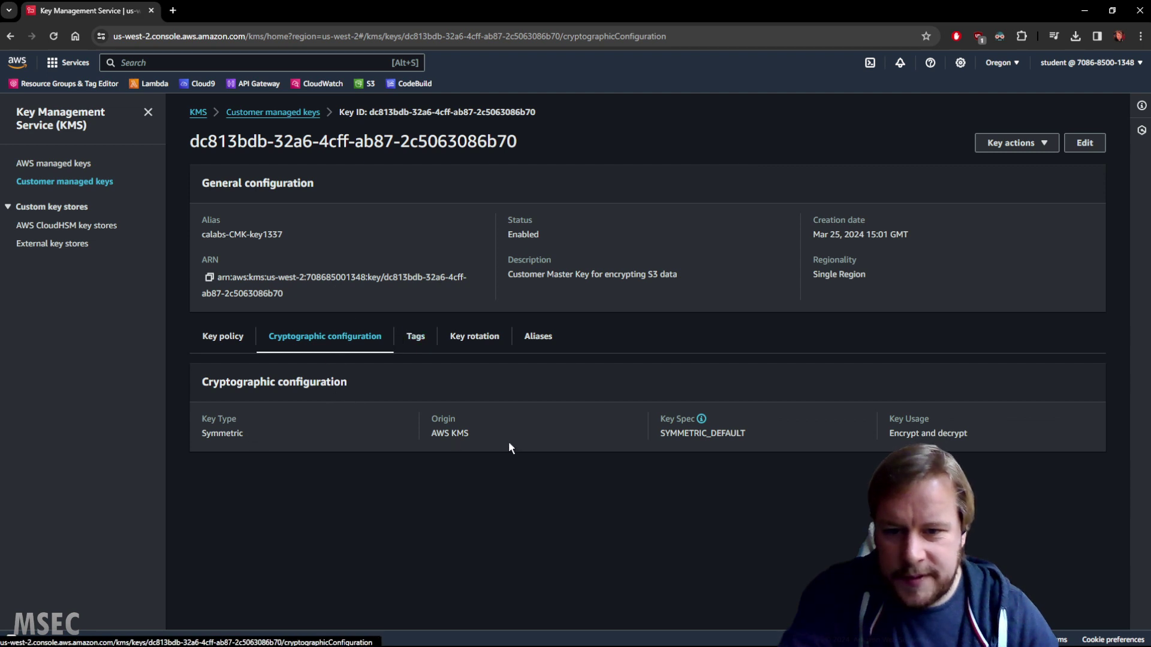
pyautogui.click(420, 336)
pyautogui.click(481, 338)
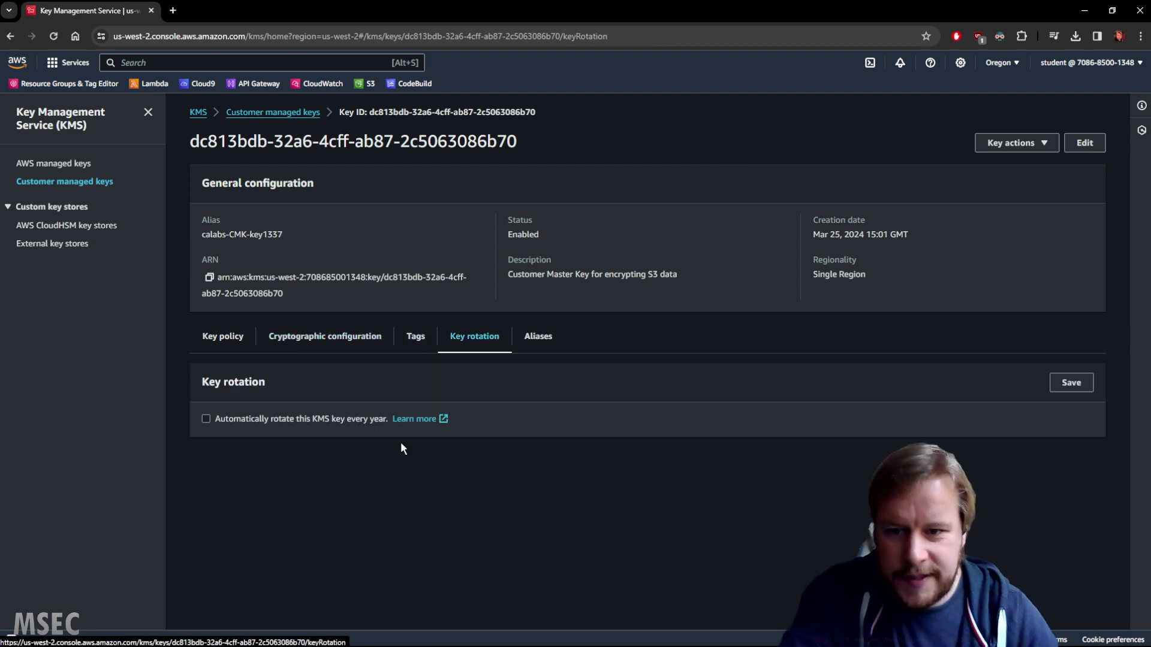
pyautogui.click(538, 337)
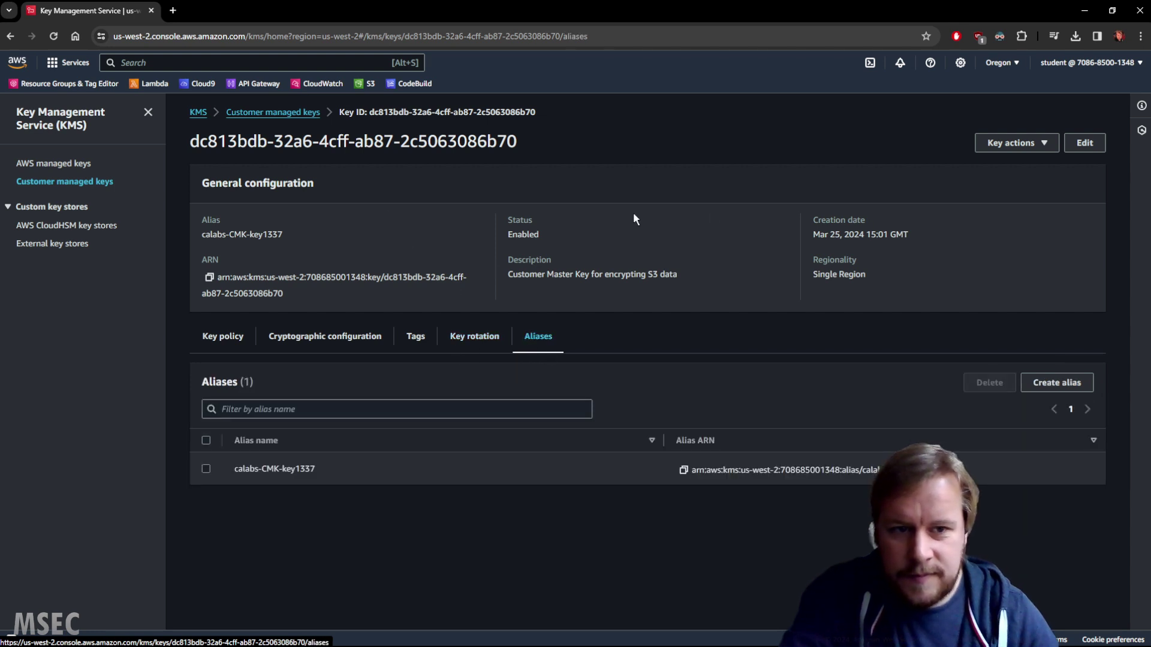
pyautogui.click(225, 339)
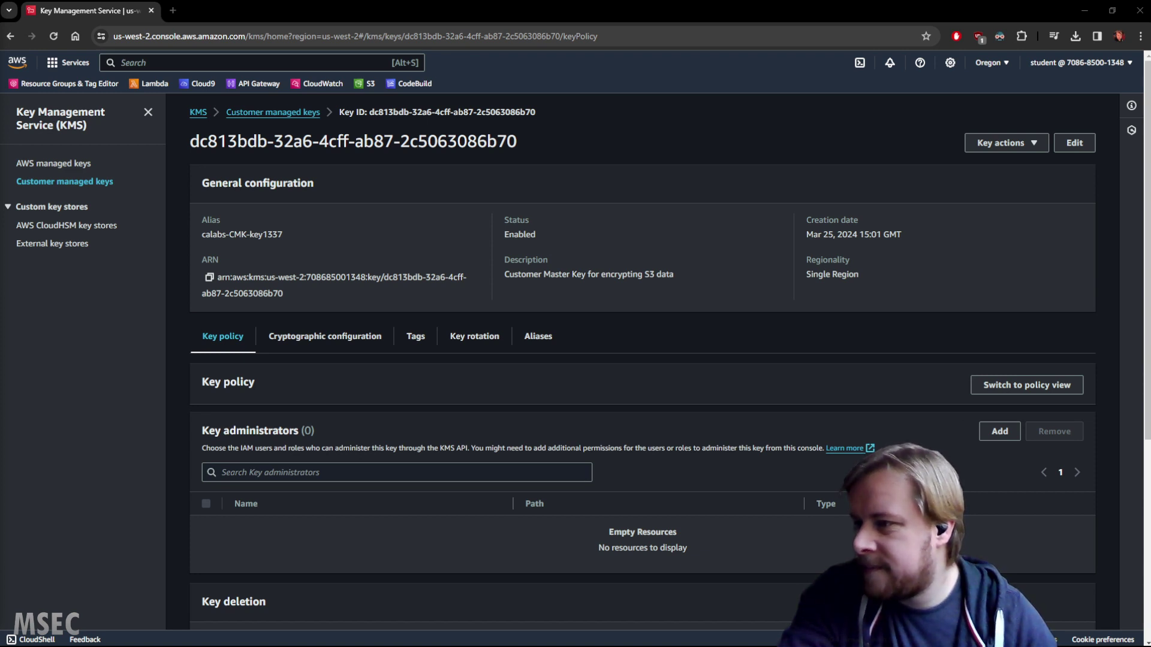
# - Upload ca.png to the S3 bucket cloudacademylabs-ssekms-saijmtdllpp4 with the default upload settings
pyautogui.click(366, 84)
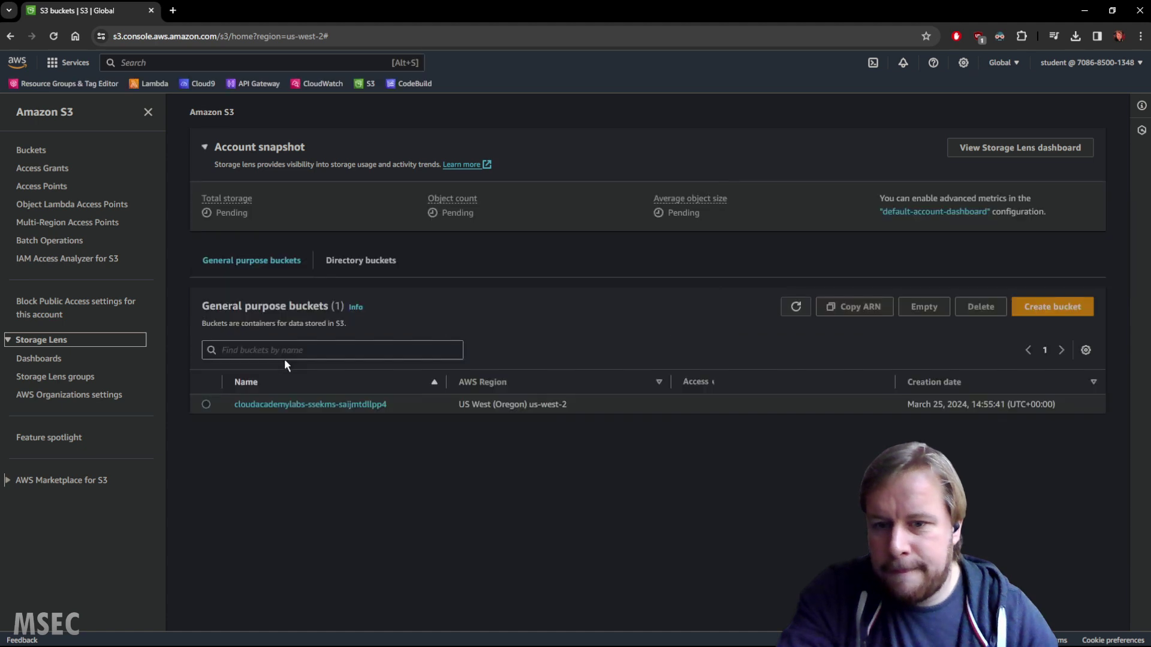
pyautogui.click(309, 408)
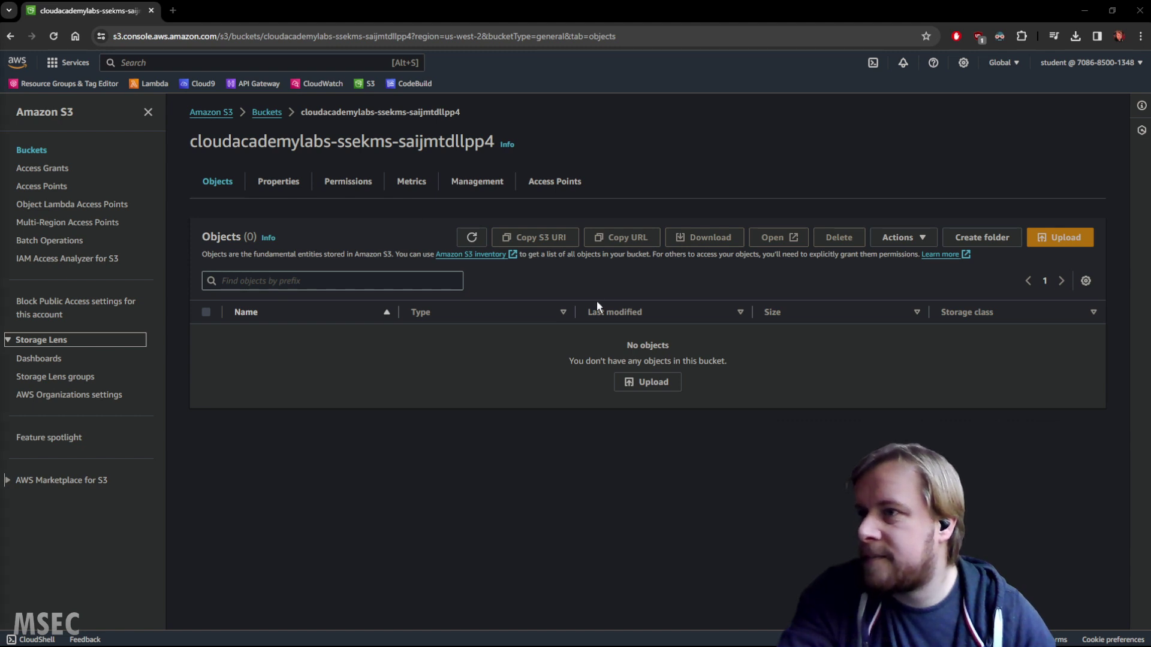
pyautogui.click(1058, 238)
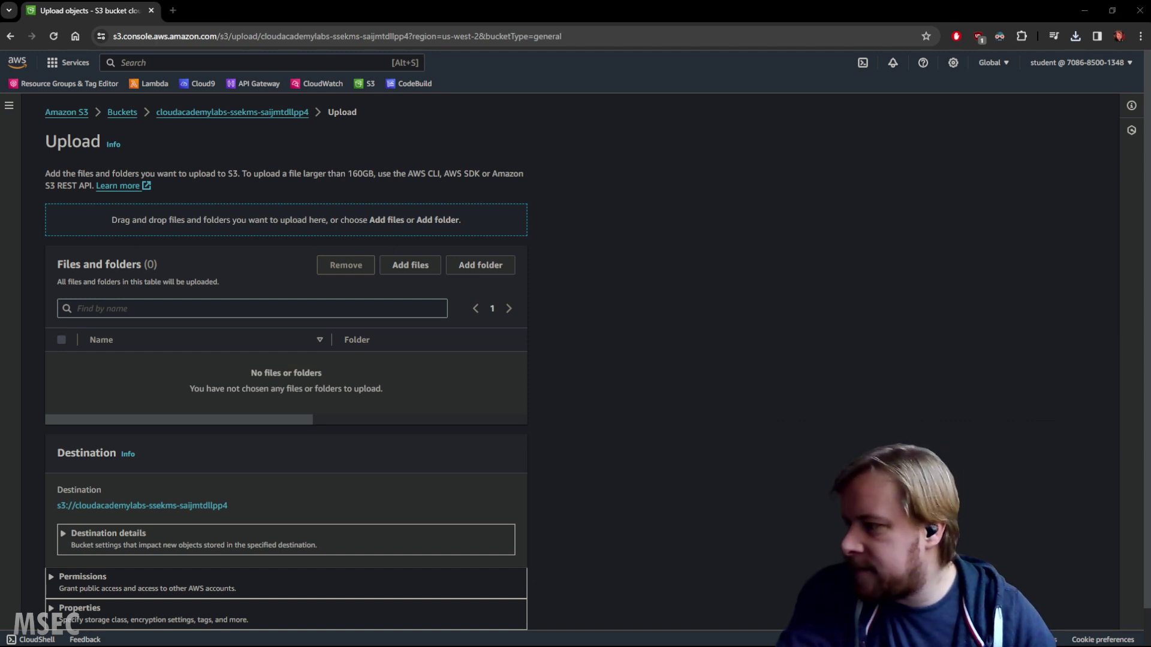
pyautogui.moveTo(12, 246); pyautogui.dragTo(250, 223)
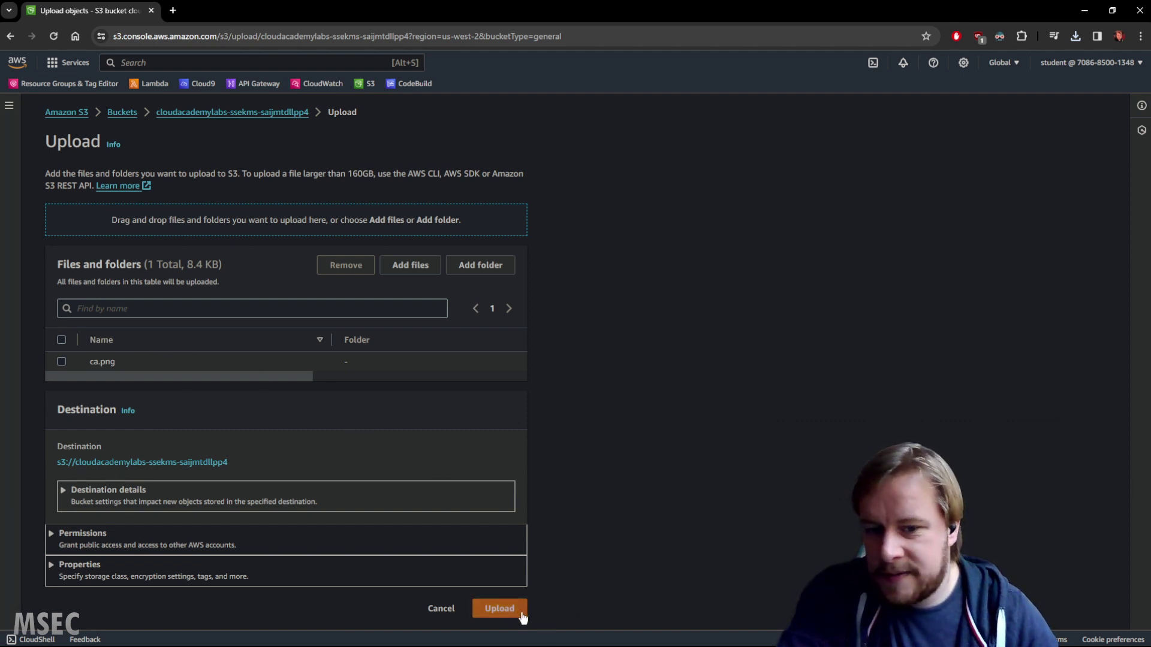
pyautogui.click(501, 609)
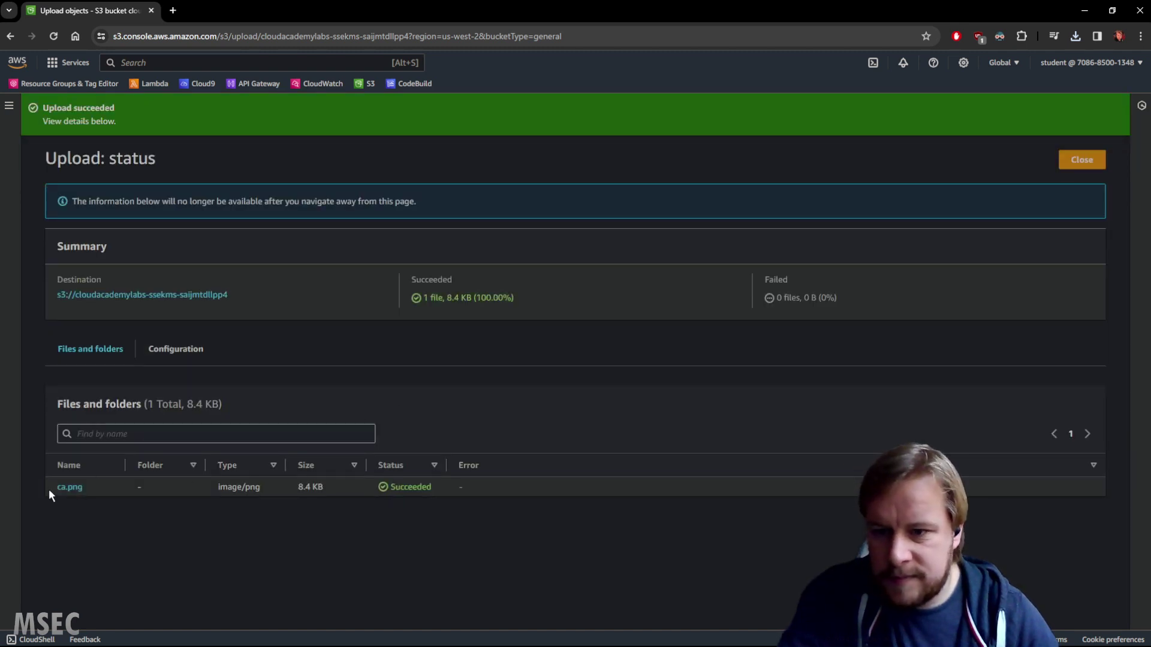
# - Open the uploaded ca.png object and start editing its server-side encryption settings
pyautogui.click(71, 487)
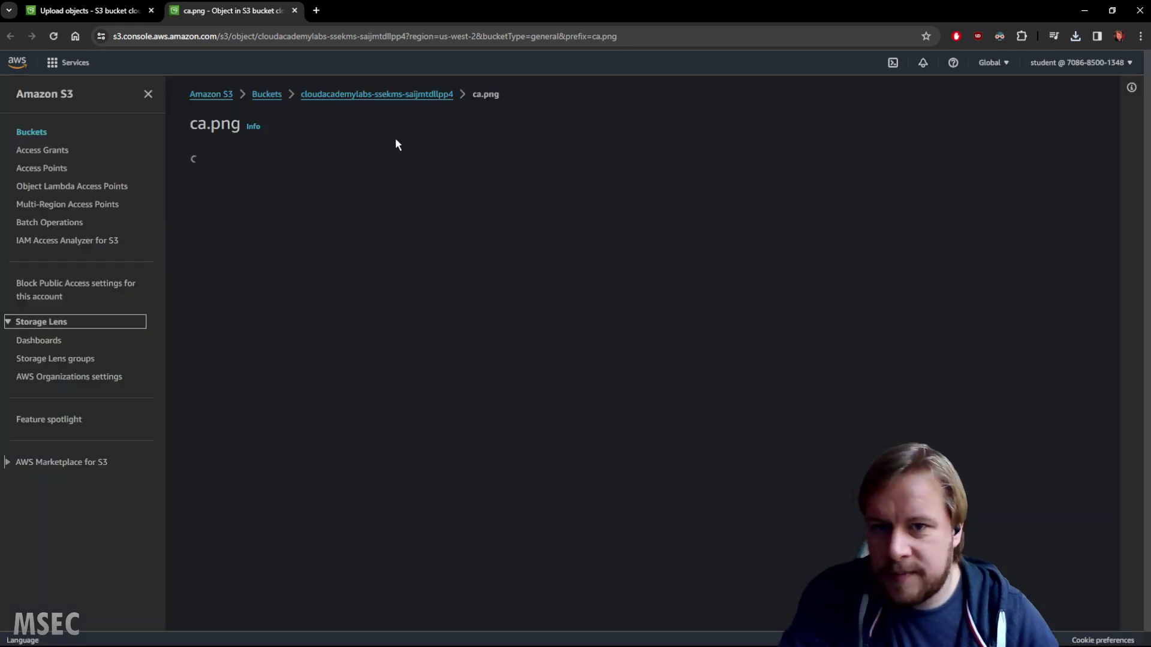
pyautogui.scroll(-1, 564, 322)
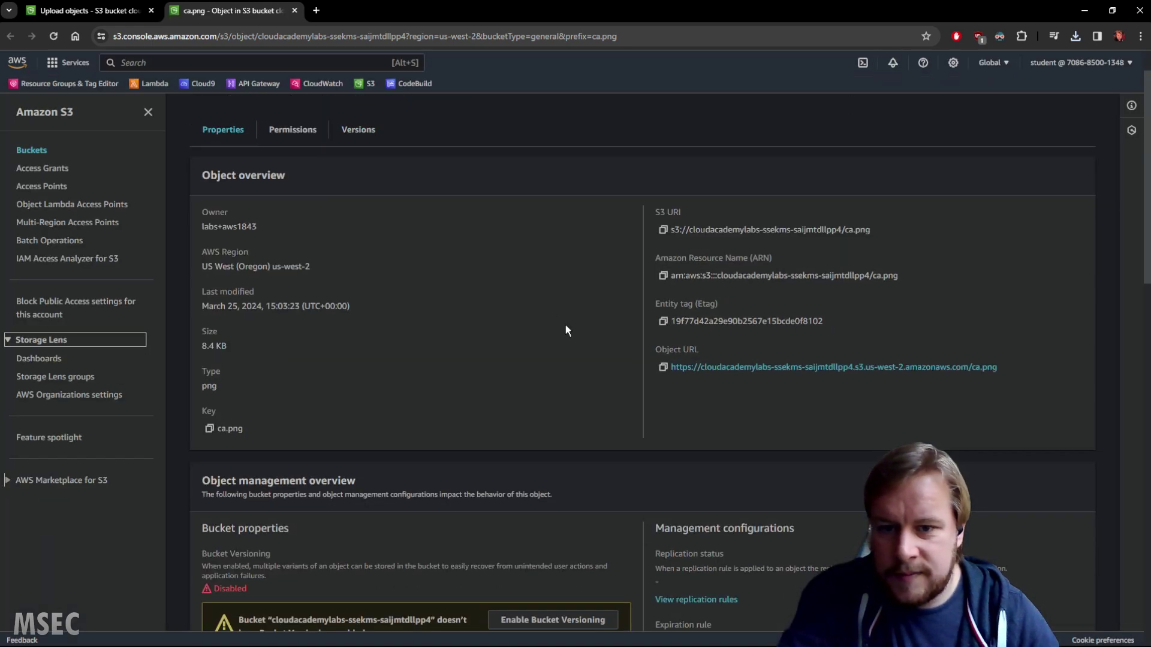
pyautogui.scroll(-5, 524, 317)
pyautogui.scroll(-8, 523, 324)
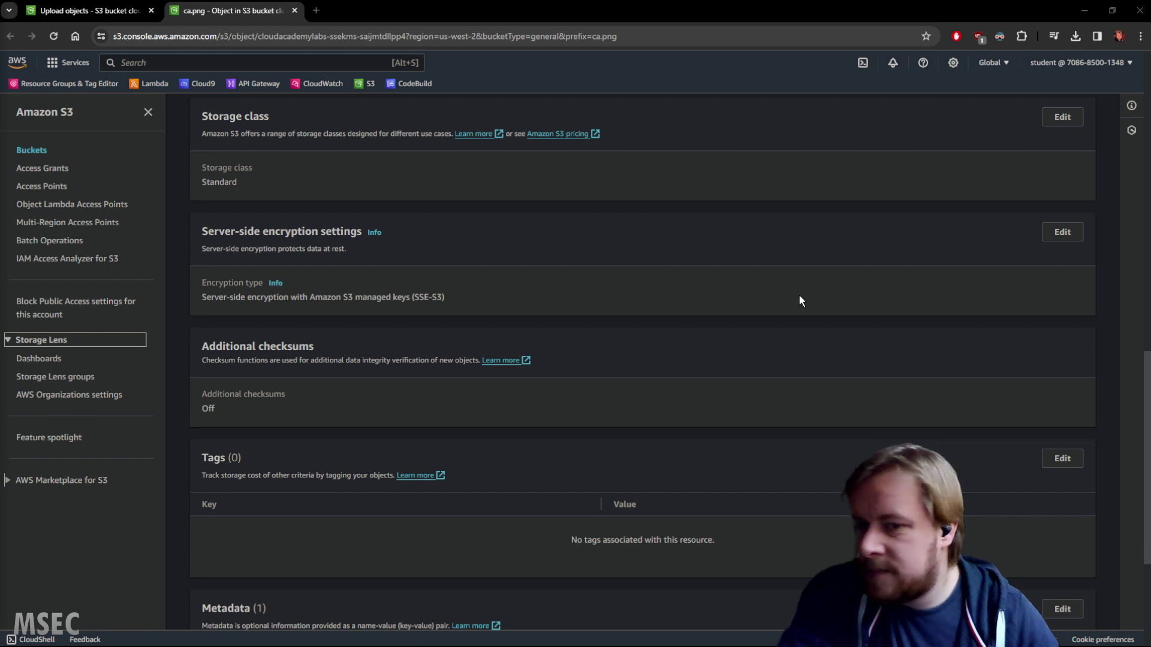
pyautogui.click(1062, 233)
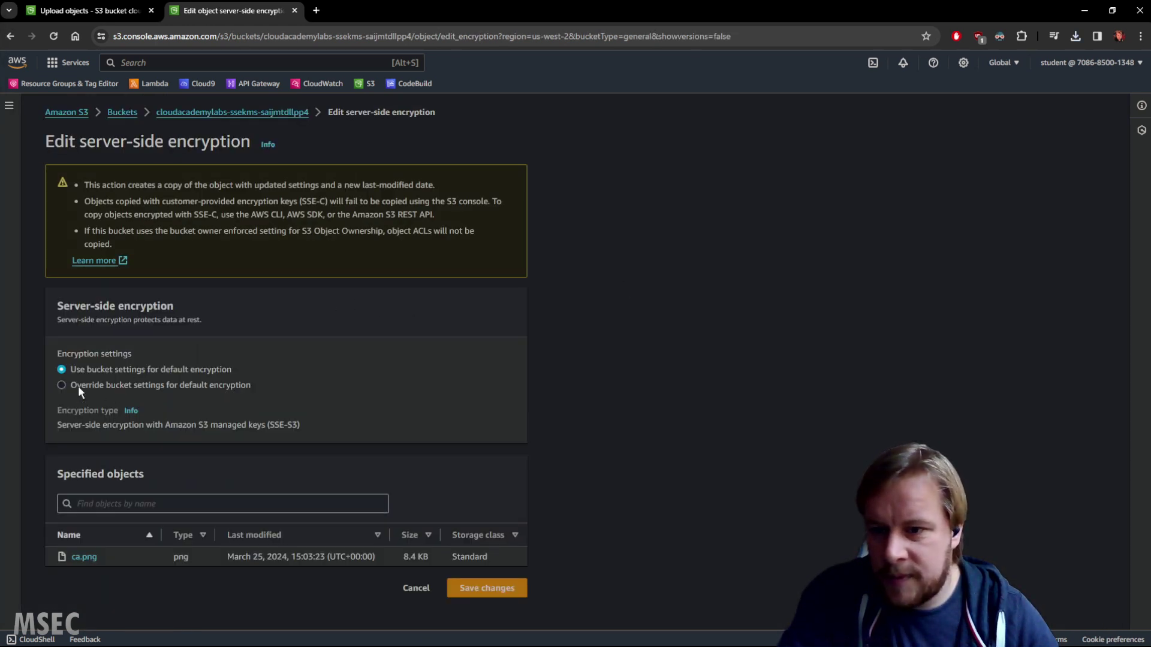
# - Override the bucket settings for default encryption and select server-side encryption with AWS Key Management Service keys (SSE-KMS)
pyautogui.click(62, 386)
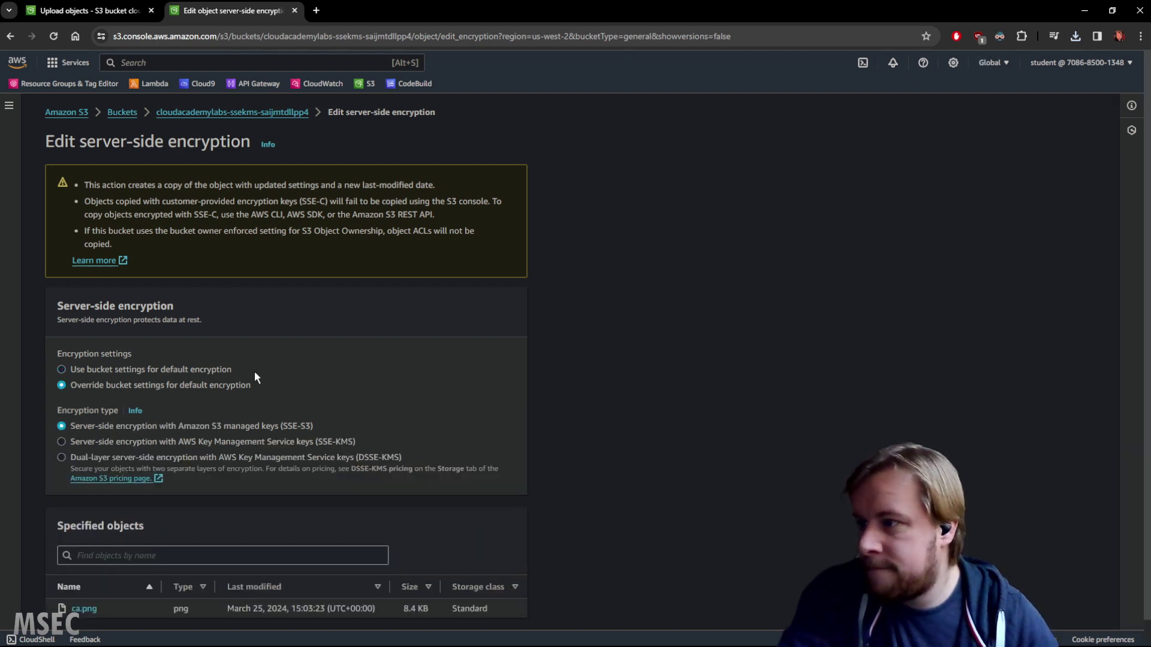
pyautogui.scroll(-1, 251, 409)
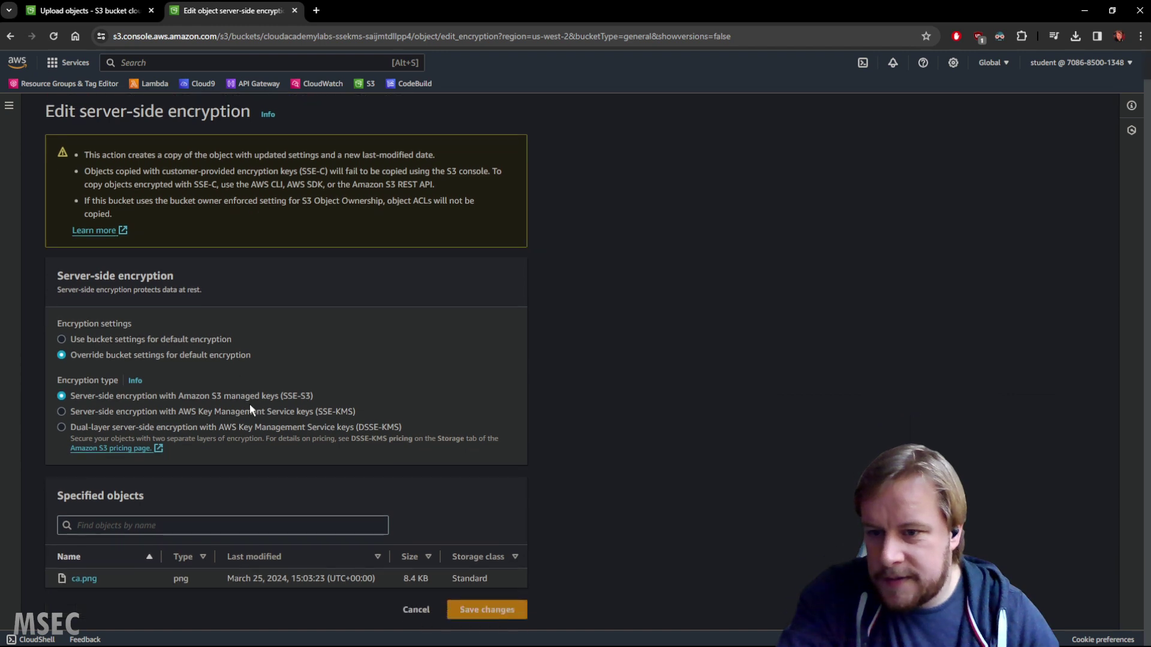
pyautogui.click(62, 412)
pyautogui.scroll(-3, 445, 406)
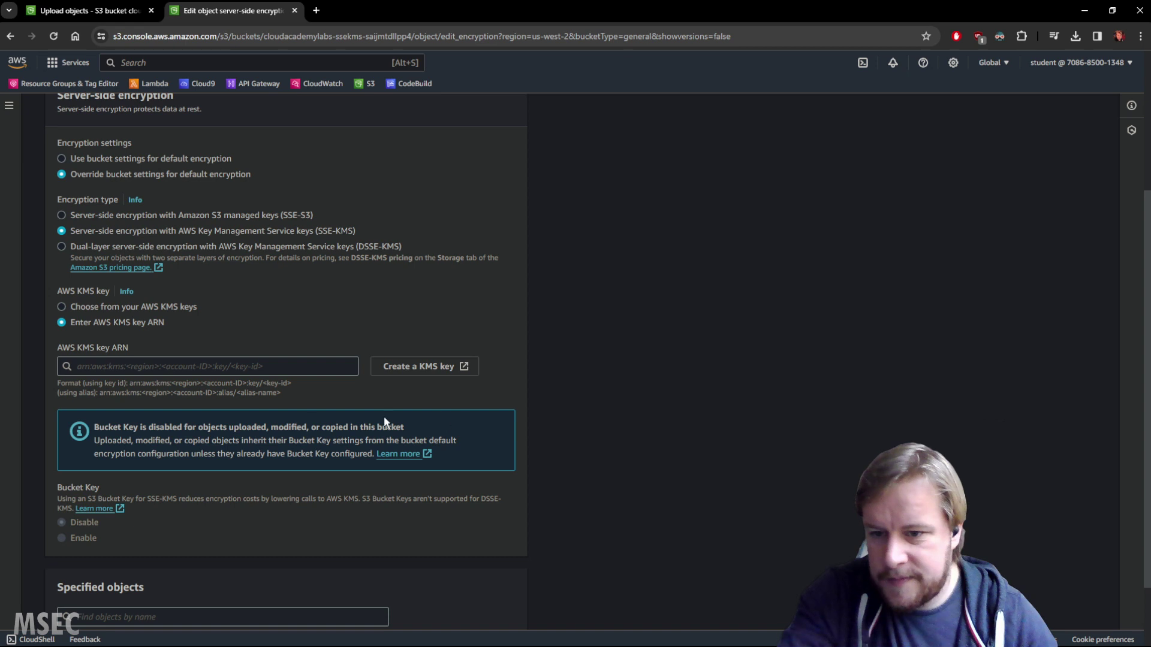
# - Choose calabs-CMK-key1337 from the available AWS KMS keys, save the encryption changes and close the status page
pyautogui.click(119, 309)
pyautogui.click(131, 365)
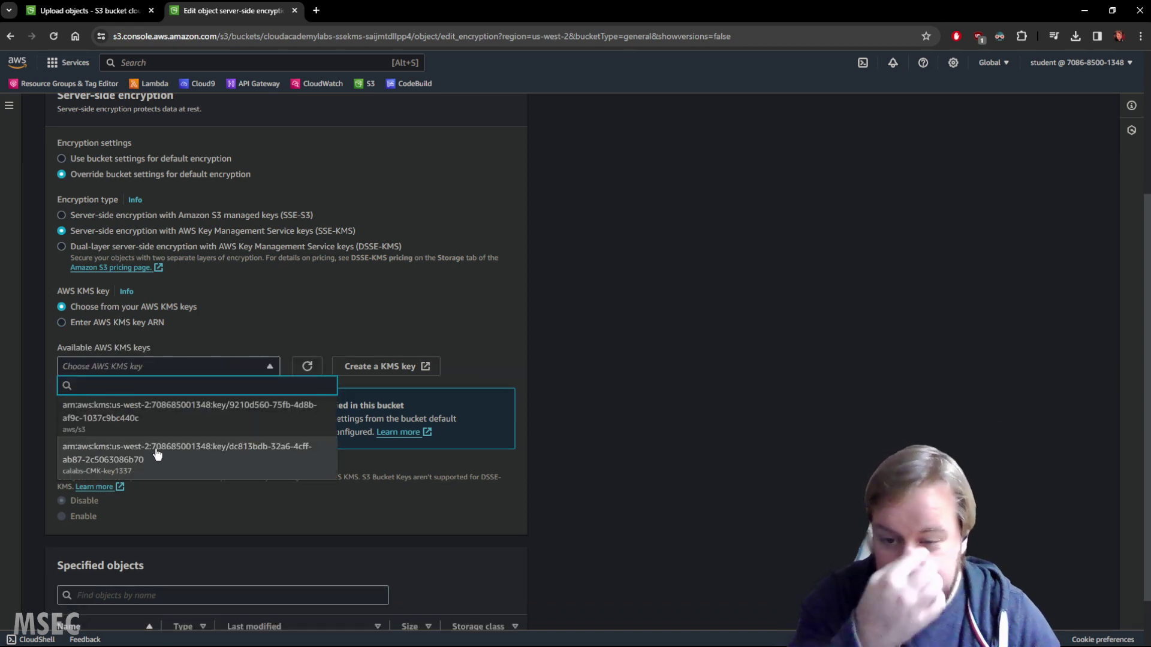
pyautogui.click(123, 460)
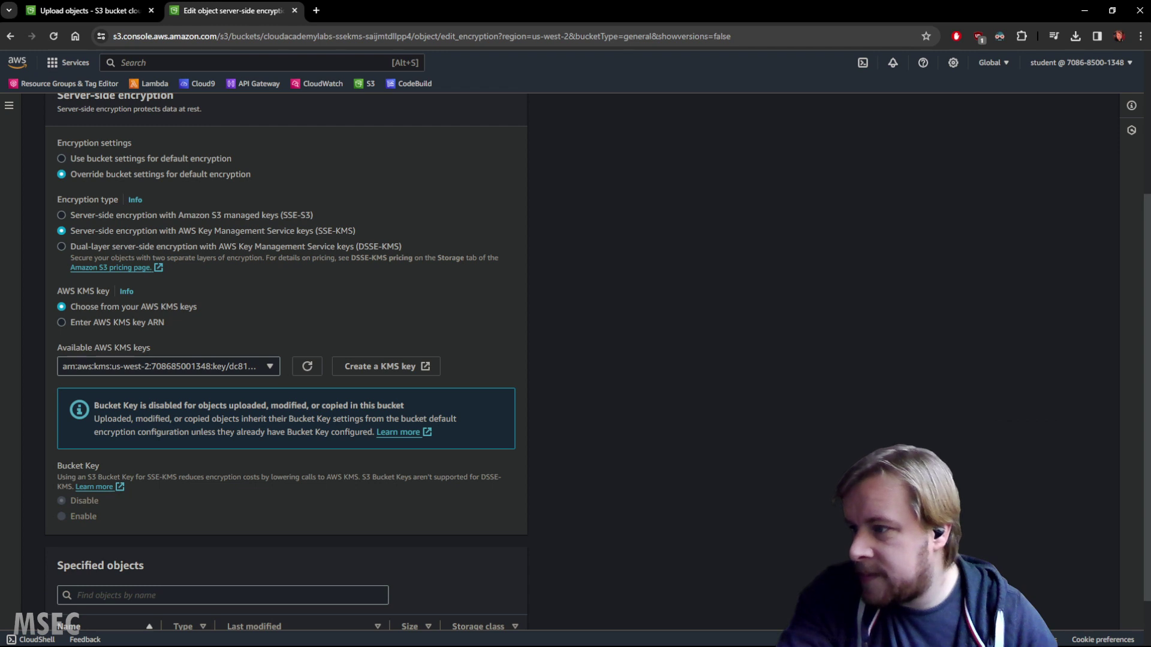
pyautogui.scroll(-1, 372, 450)
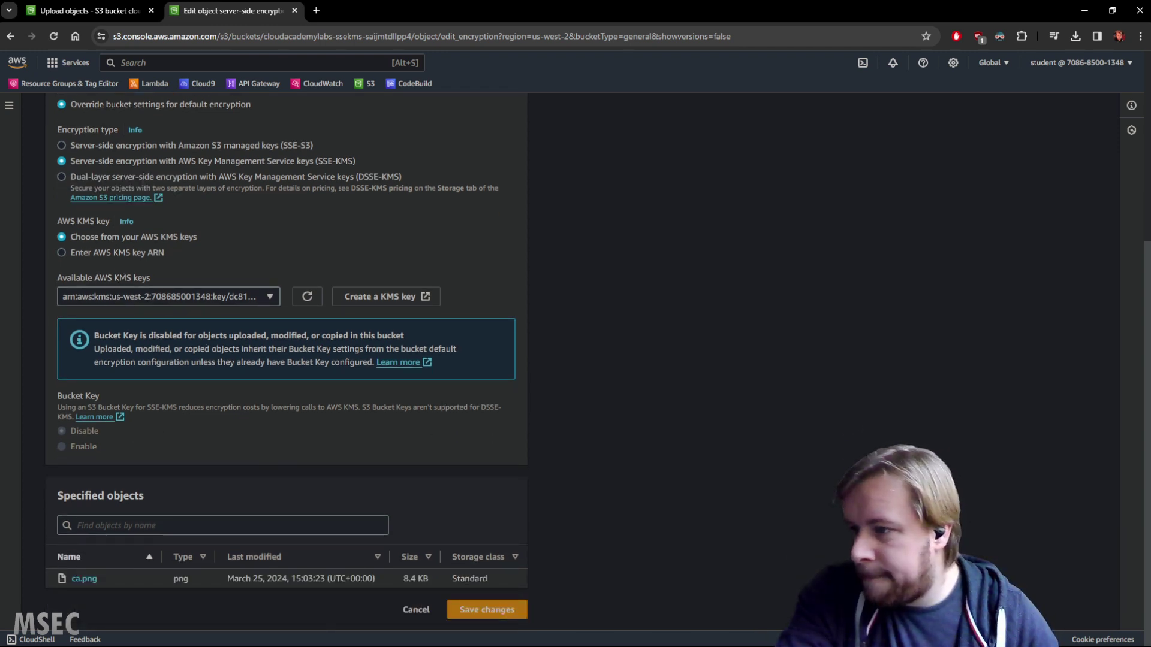
pyautogui.click(485, 607)
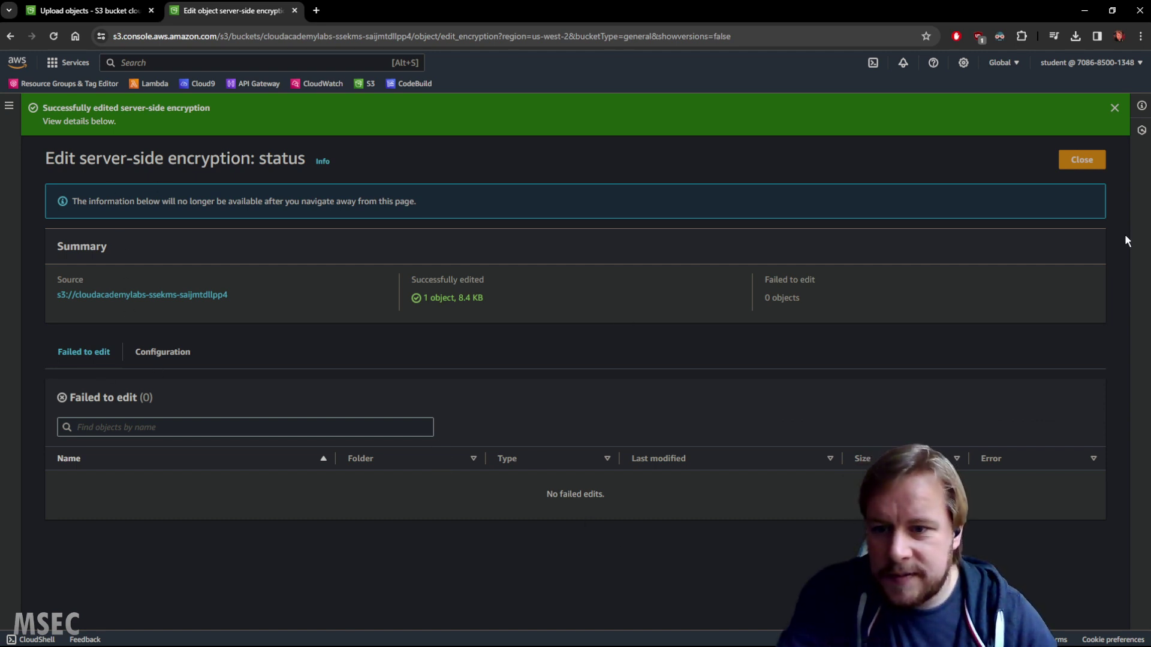
pyautogui.click(1091, 162)
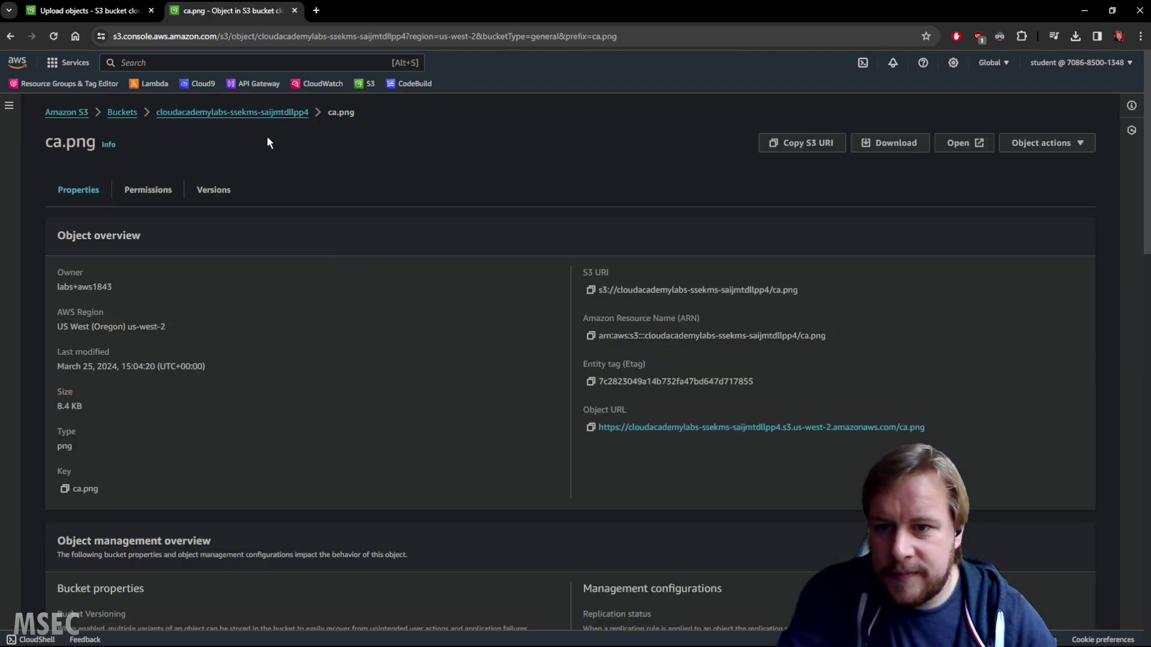
# - Reopen ca.png from the bucket and search its properties page for "encryp" to check the server-side encryption settings
pyautogui.click(275, 113)
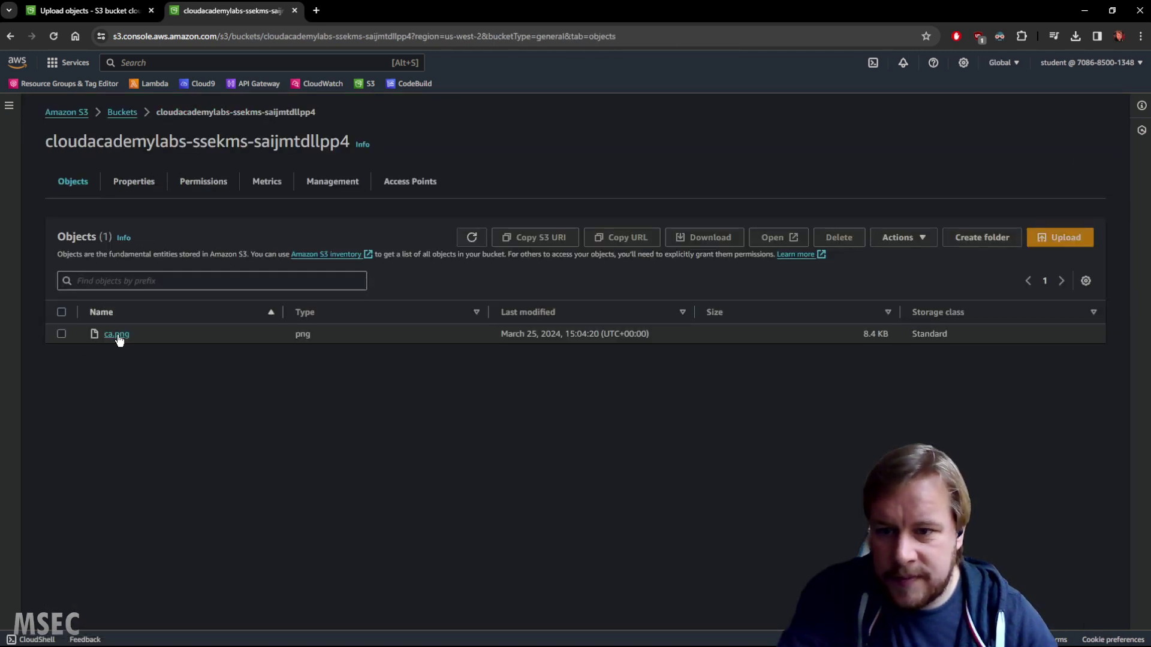
pyautogui.click(117, 335)
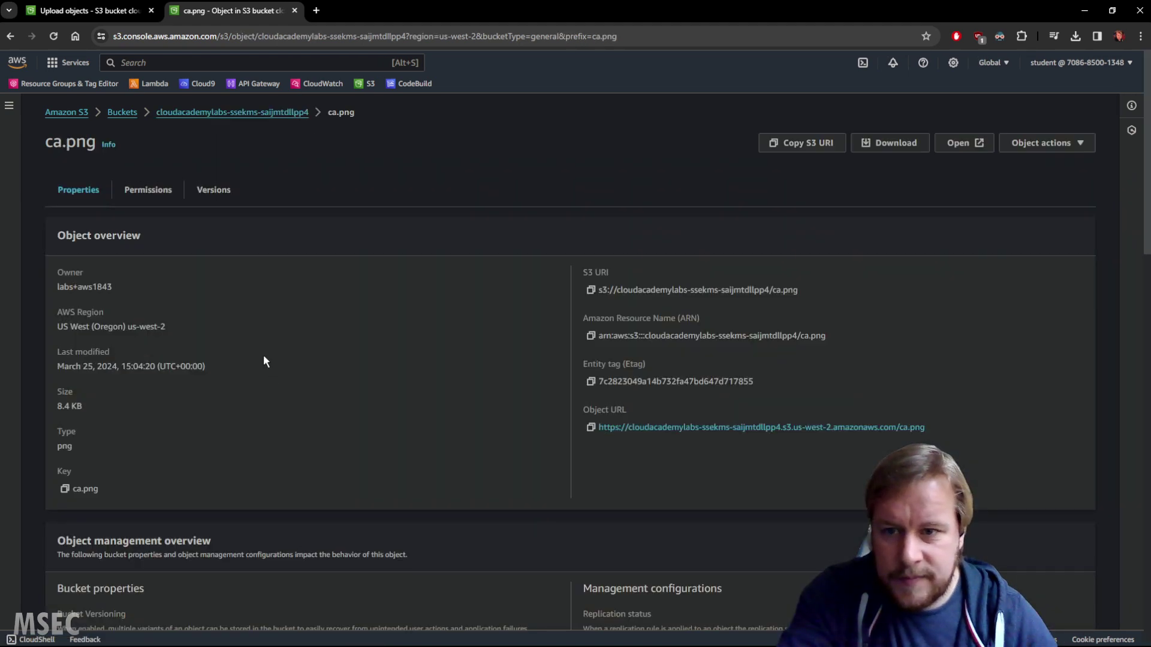
pyautogui.scroll(-9, 450, 347)
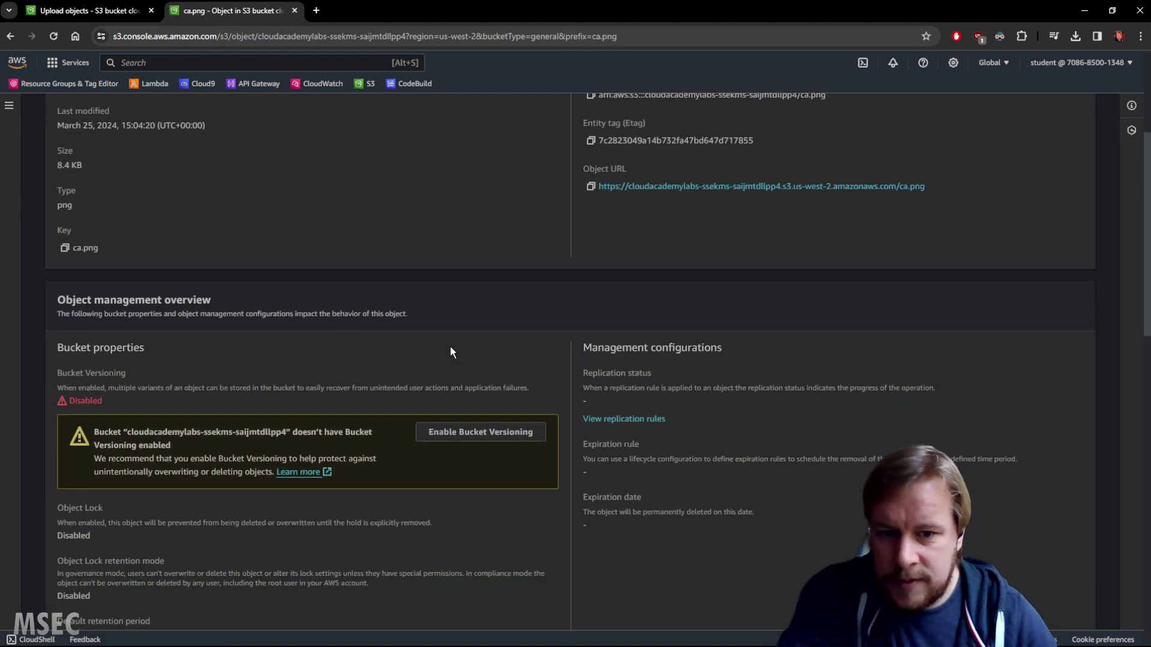
pyautogui.scroll(6, 452, 352)
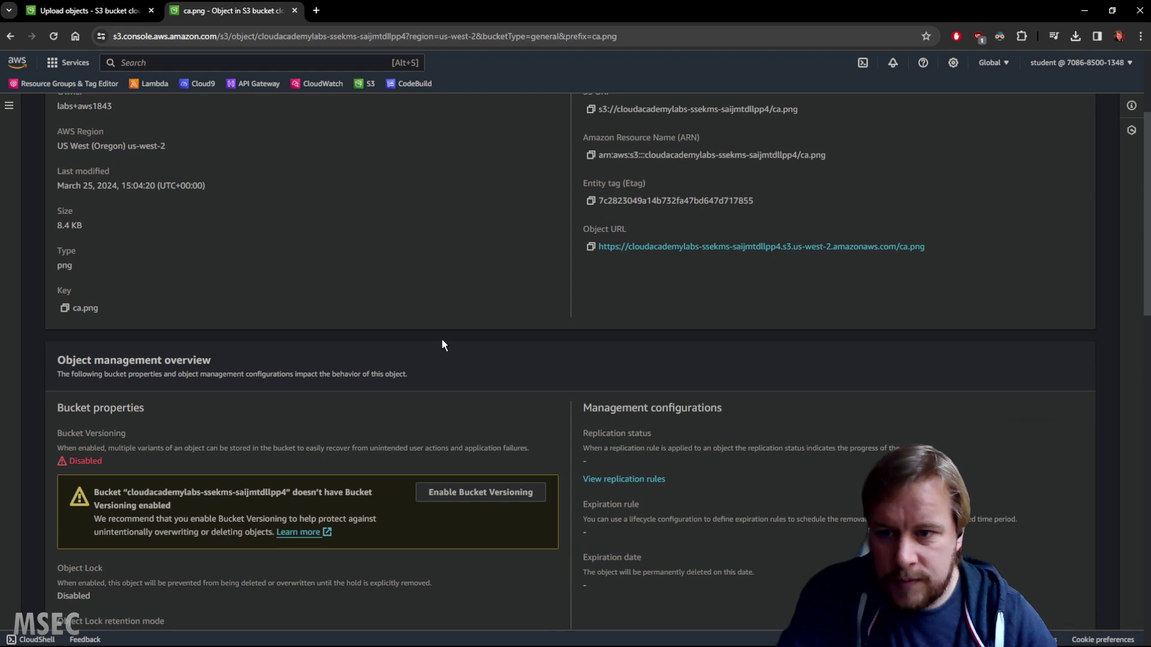
pyautogui.hotkey('ctrl', 'f')
pyautogui.write('encryp')
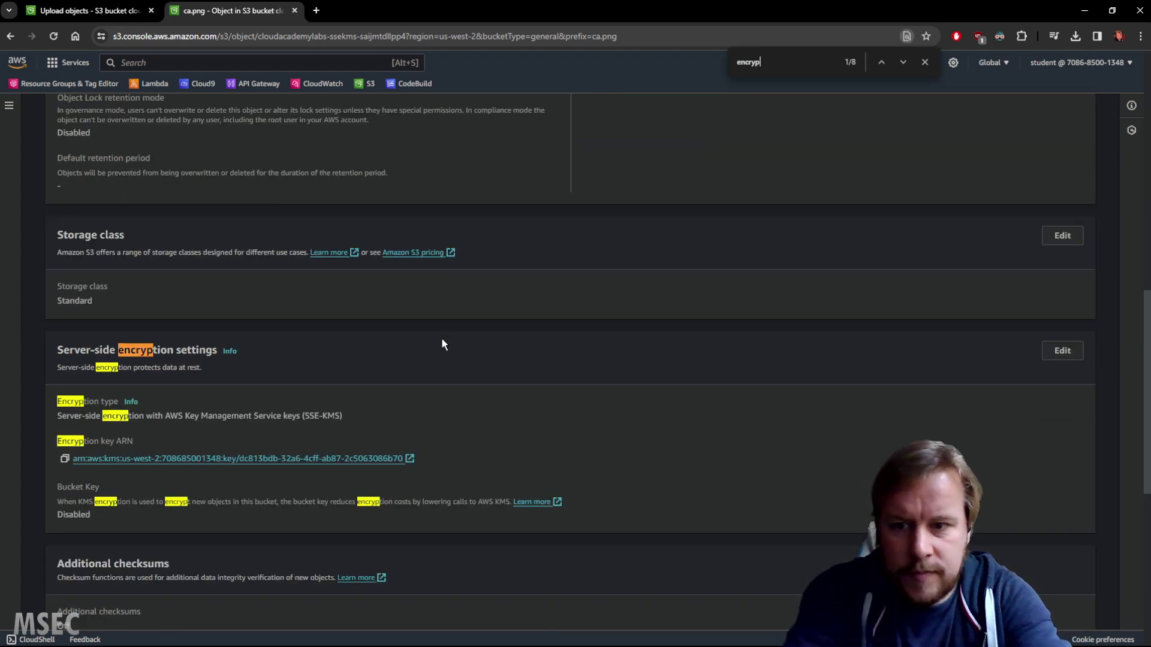
pyautogui.click(905, 61)
pyautogui.click(905, 61)
pyautogui.click(904, 61)
pyautogui.click(904, 61)
pyautogui.click(904, 61)
pyautogui.click(905, 61)
pyautogui.click(905, 61)
pyautogui.click(904, 61)
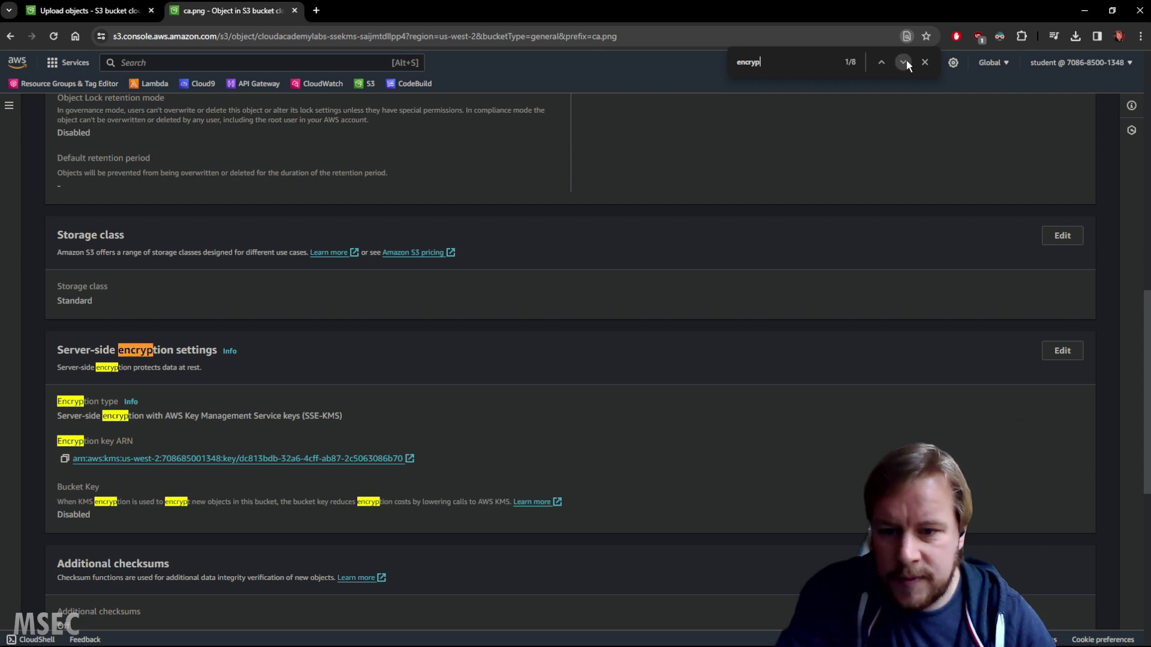
pyautogui.click(925, 64)
# - Examine the properties of the bucket cloudacademylabs-ssekms-saijmtdllpp4, including its default encryption, versioning and tags
pyautogui.scroll(10, 664, 251)
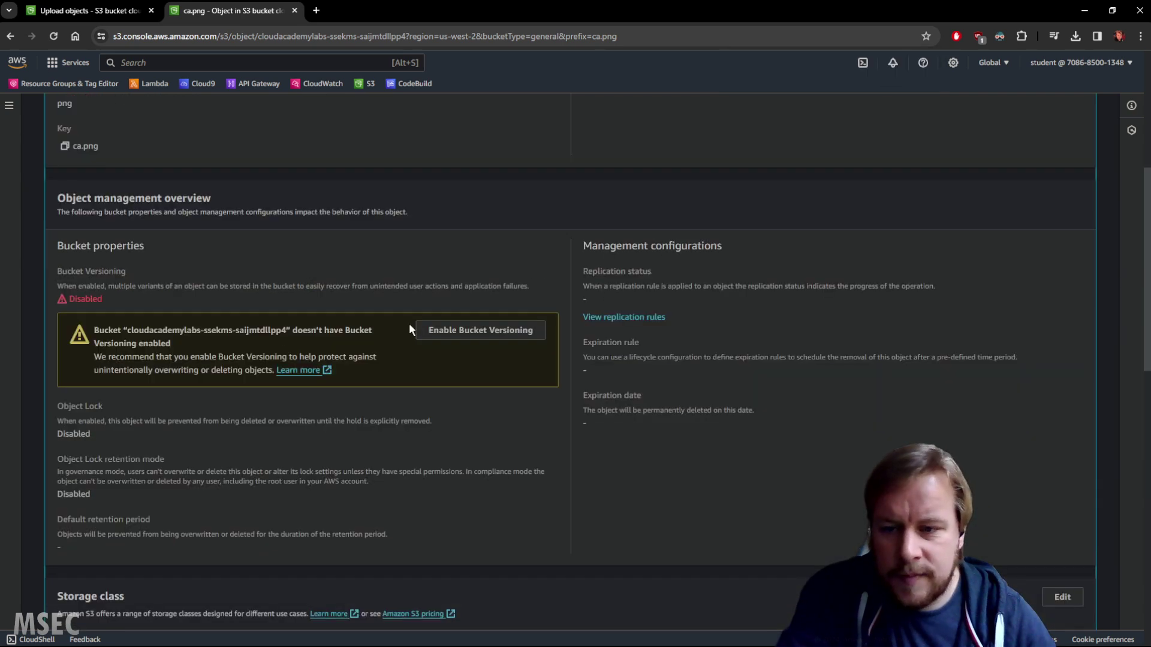
pyautogui.scroll(2, 222, 350)
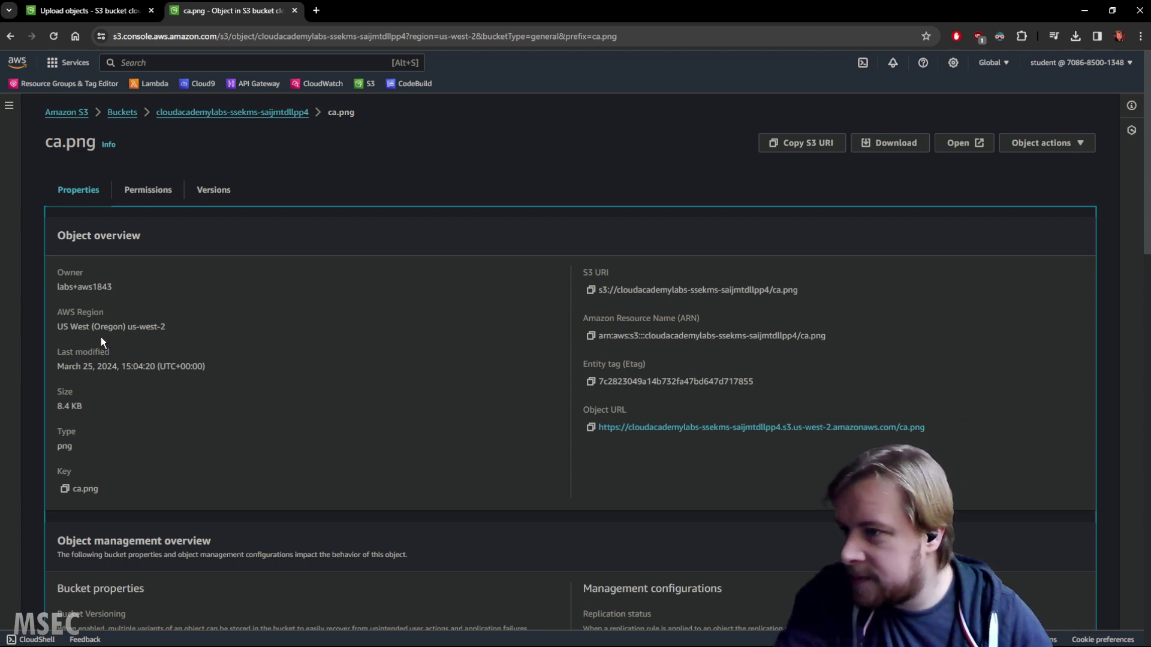
pyautogui.click(250, 108)
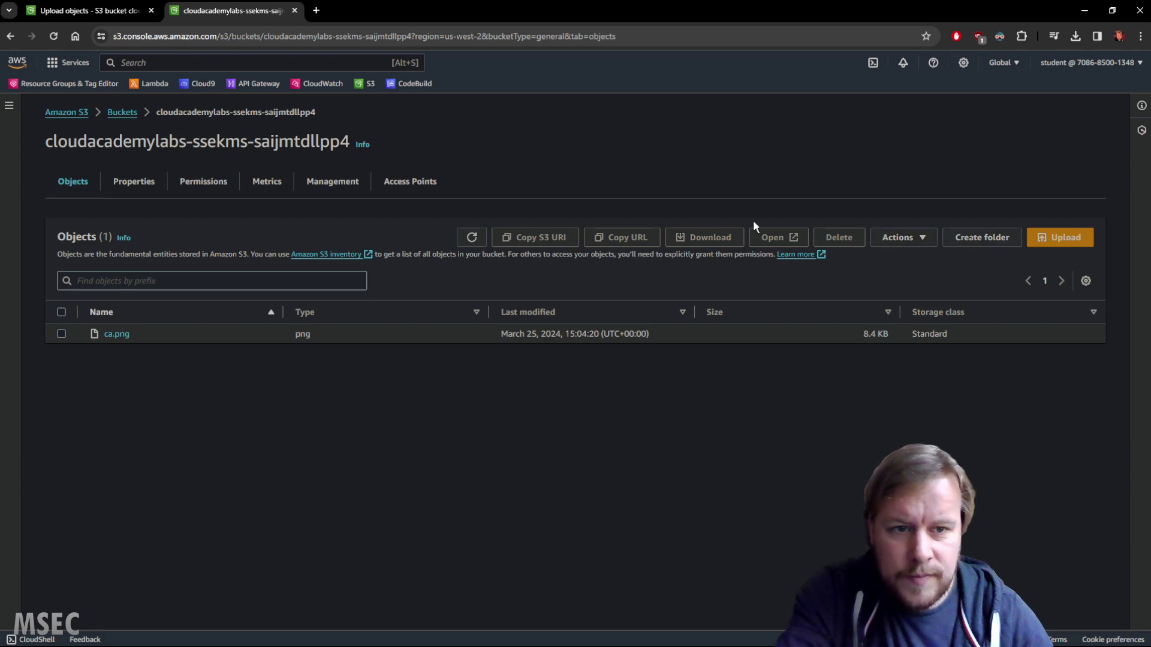
pyautogui.click(128, 183)
pyautogui.scroll(-15, 278, 292)
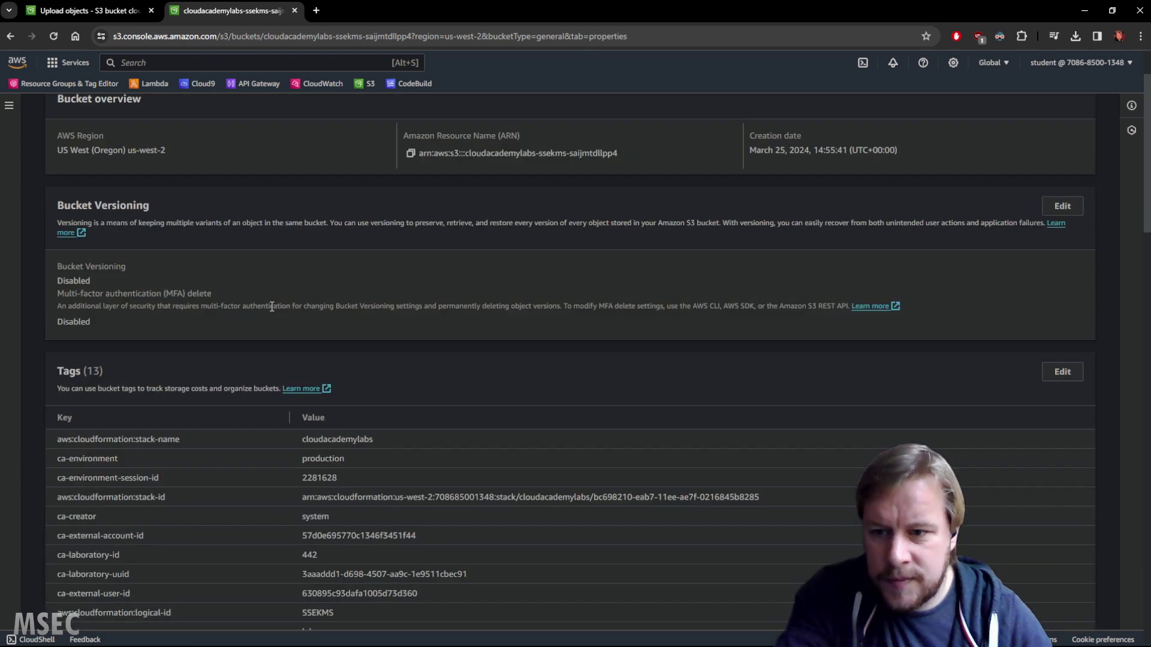
pyautogui.scroll(-10, 277, 287)
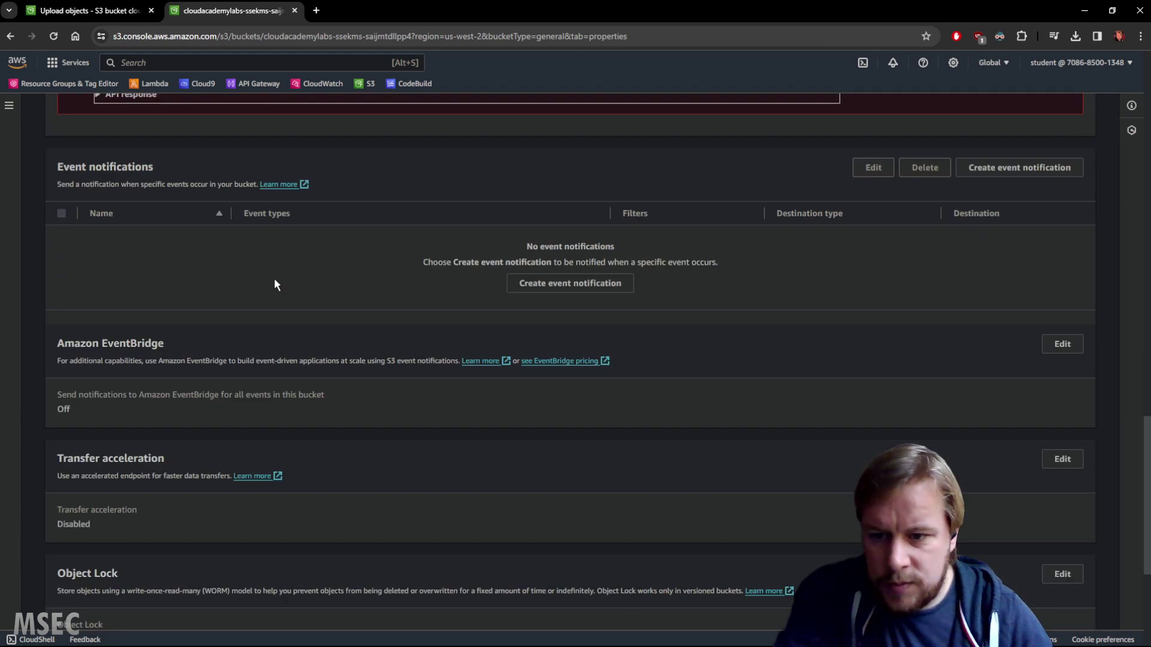
pyautogui.scroll(10, 274, 282)
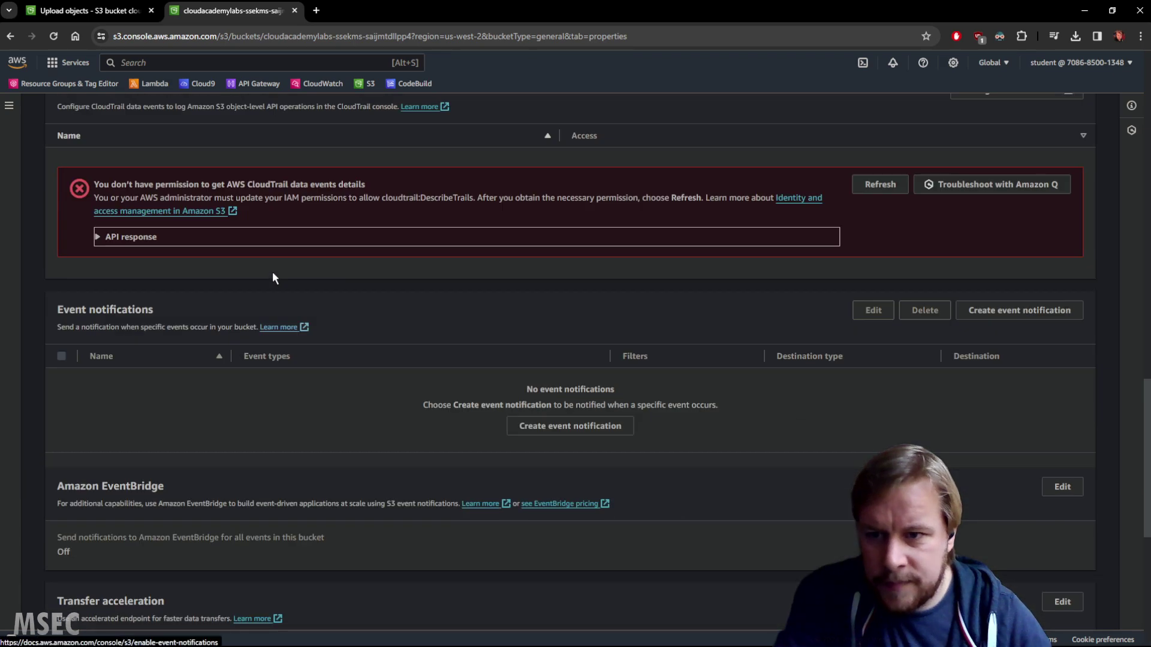
pyautogui.scroll(8, 273, 277)
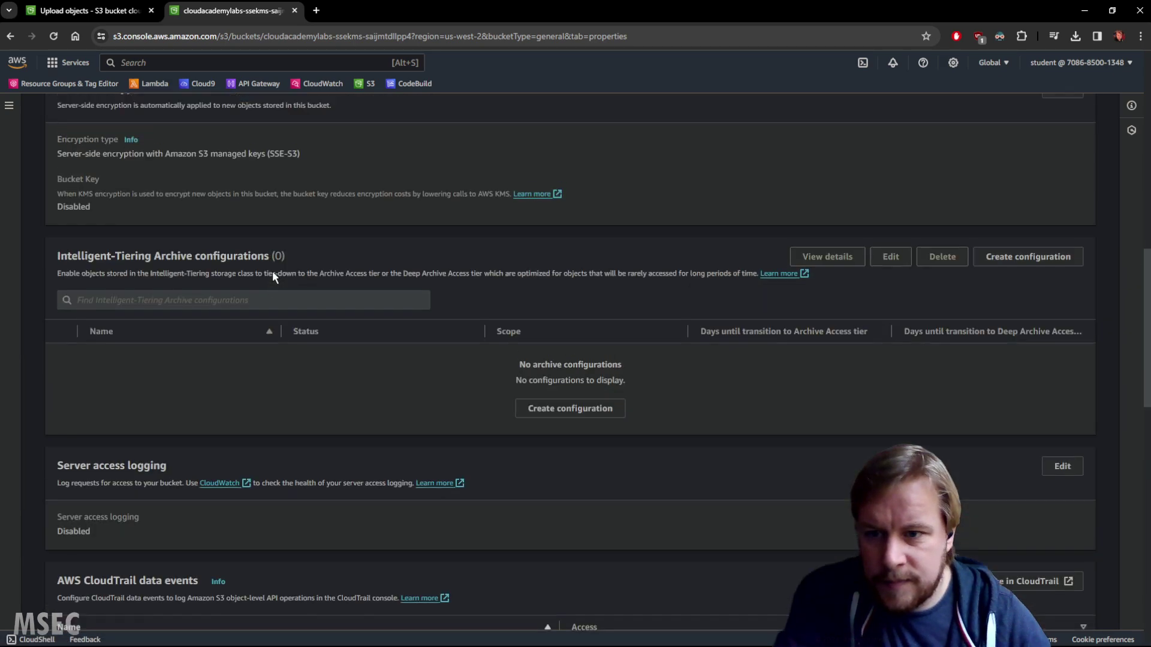
pyautogui.scroll(1, 274, 276)
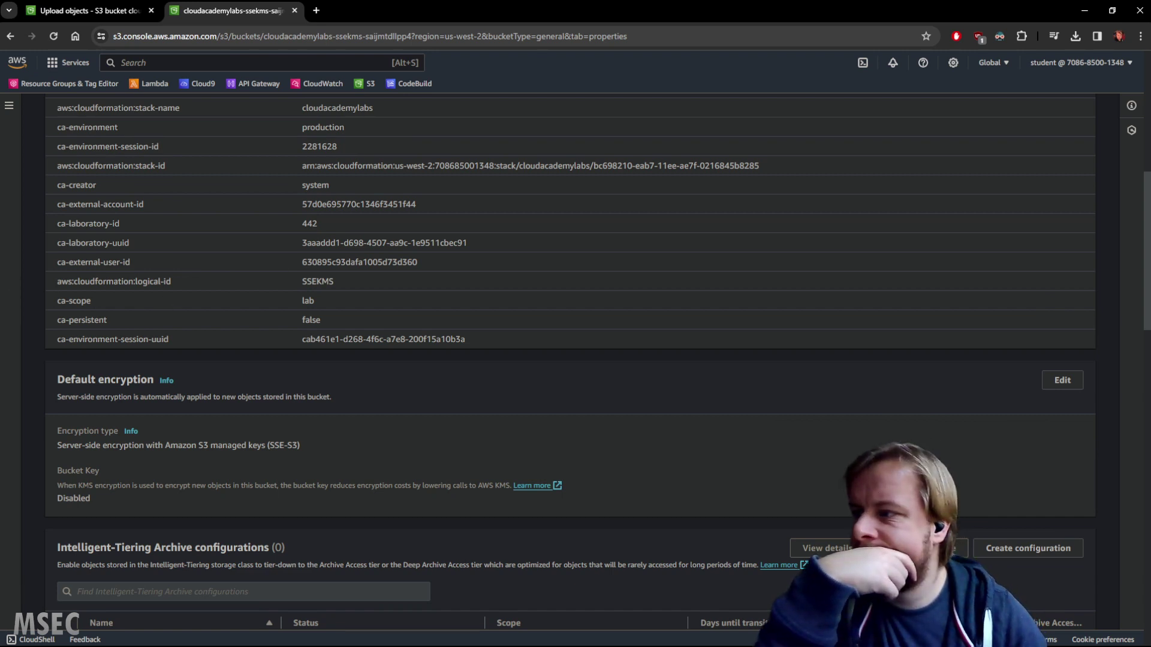
pyautogui.scroll(2, 375, 395)
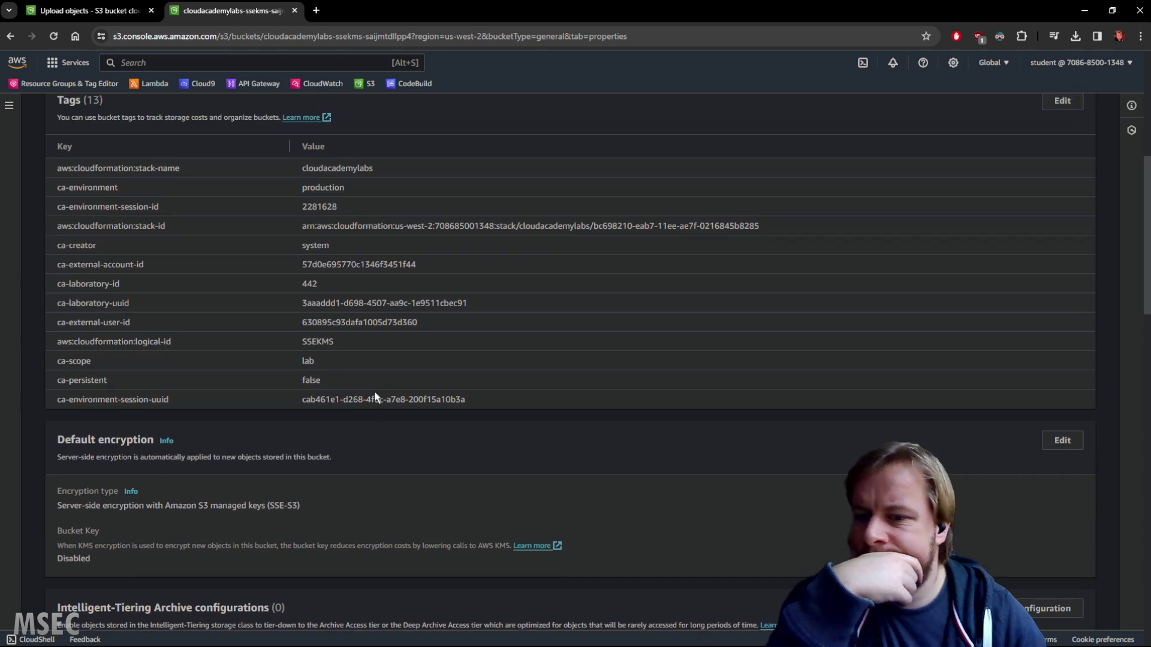
pyautogui.scroll(3, 375, 389)
pyautogui.scroll(4, 375, 377)
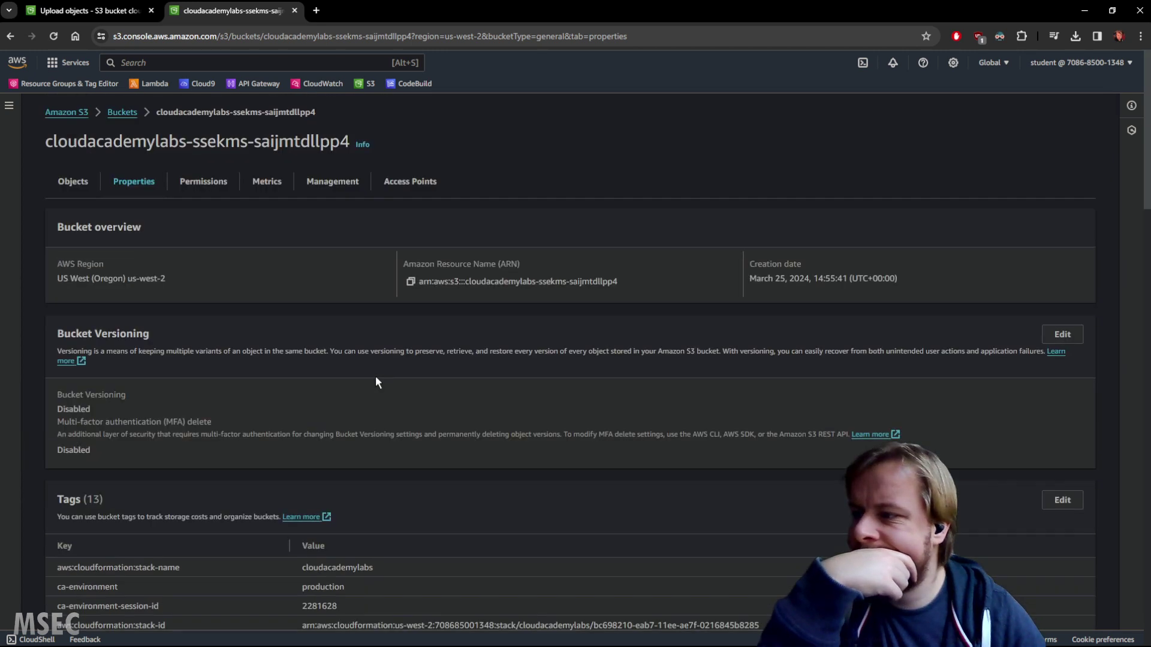
# - Select ca.png in the bucket's object list and review the actions available for it
pyautogui.click(72, 182)
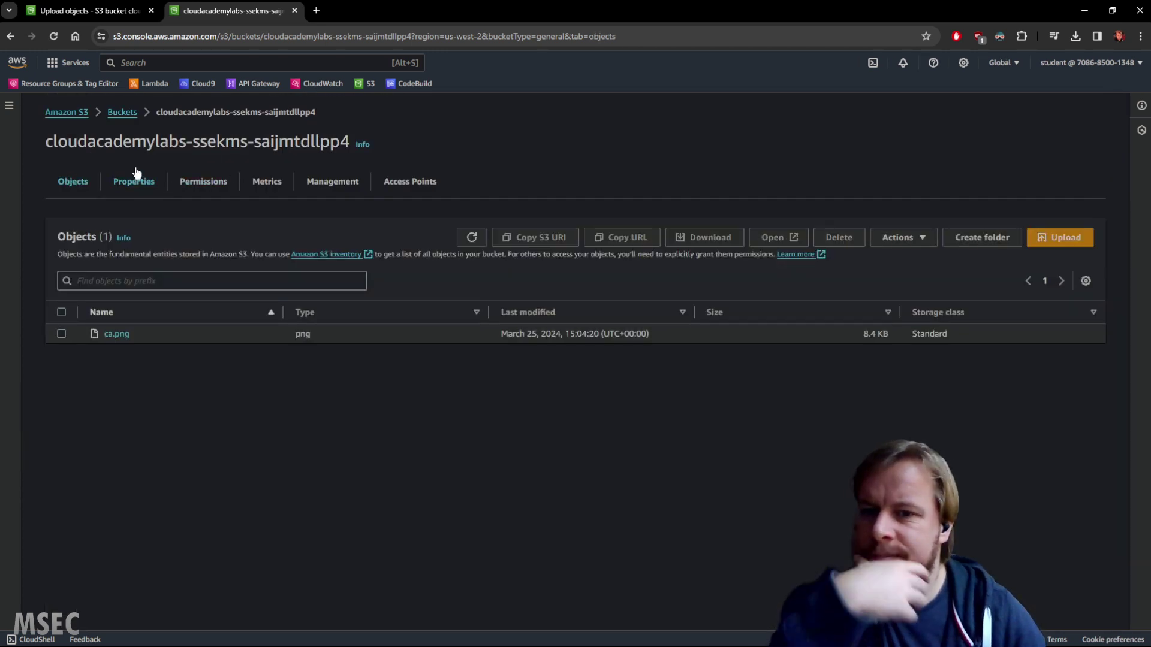
pyautogui.click(61, 334)
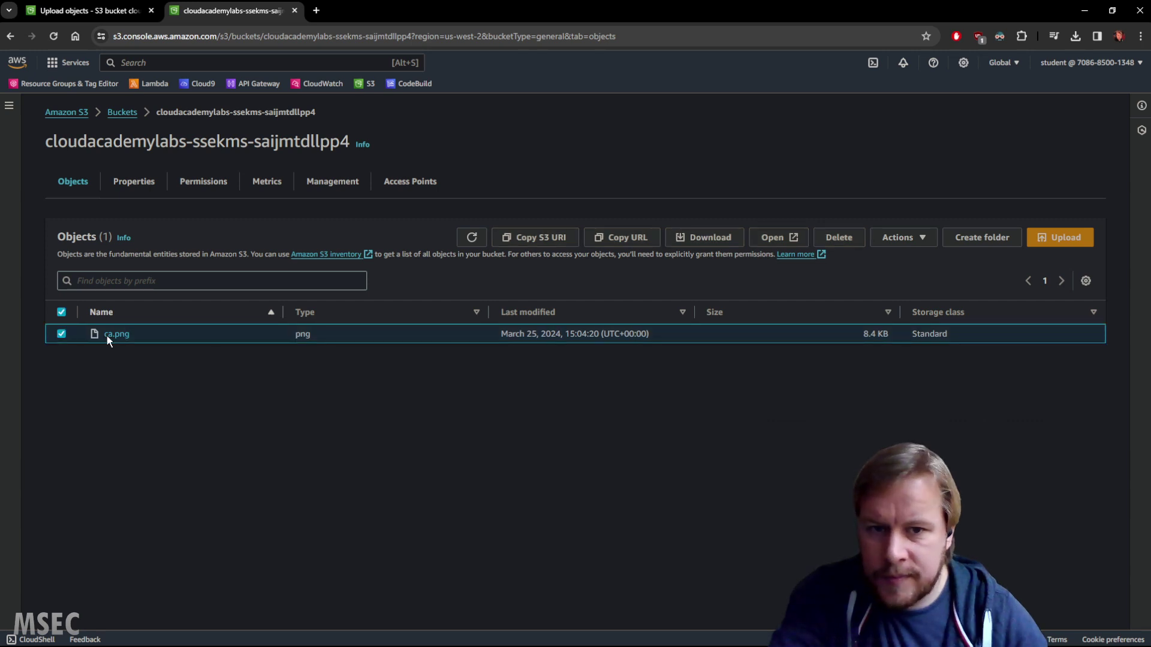
pyautogui.click(909, 238)
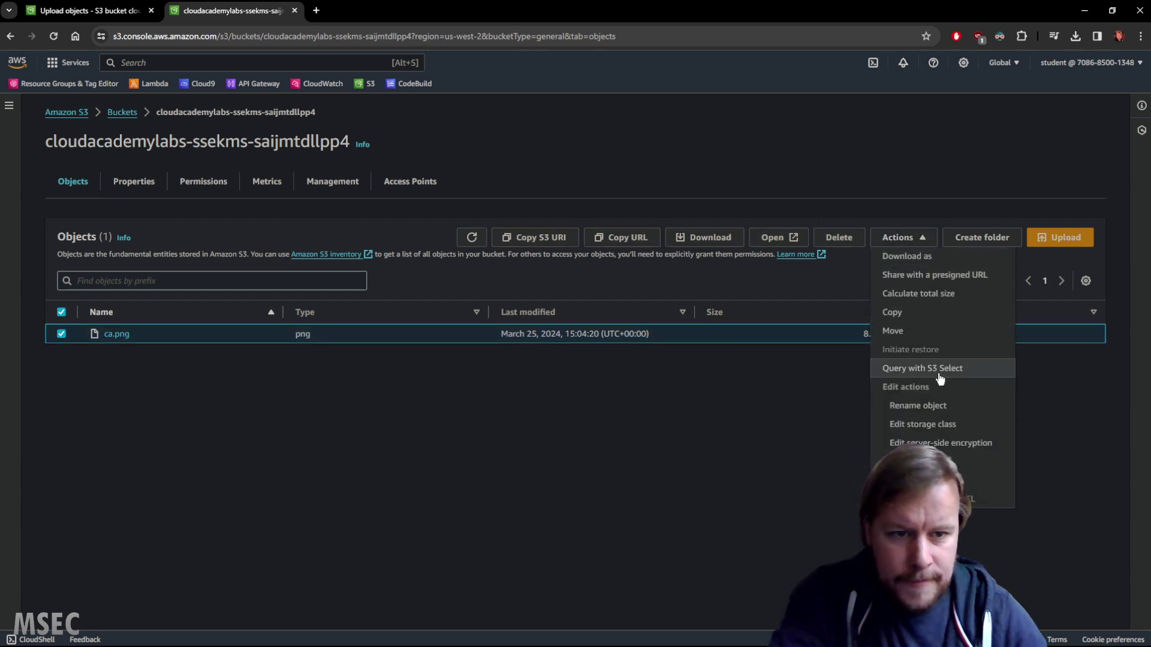
pyautogui.click(285, 376)
# - Open ca.png's object URL in a new browser tab to test direct access, and return to the object's properties
pyautogui.click(114, 334)
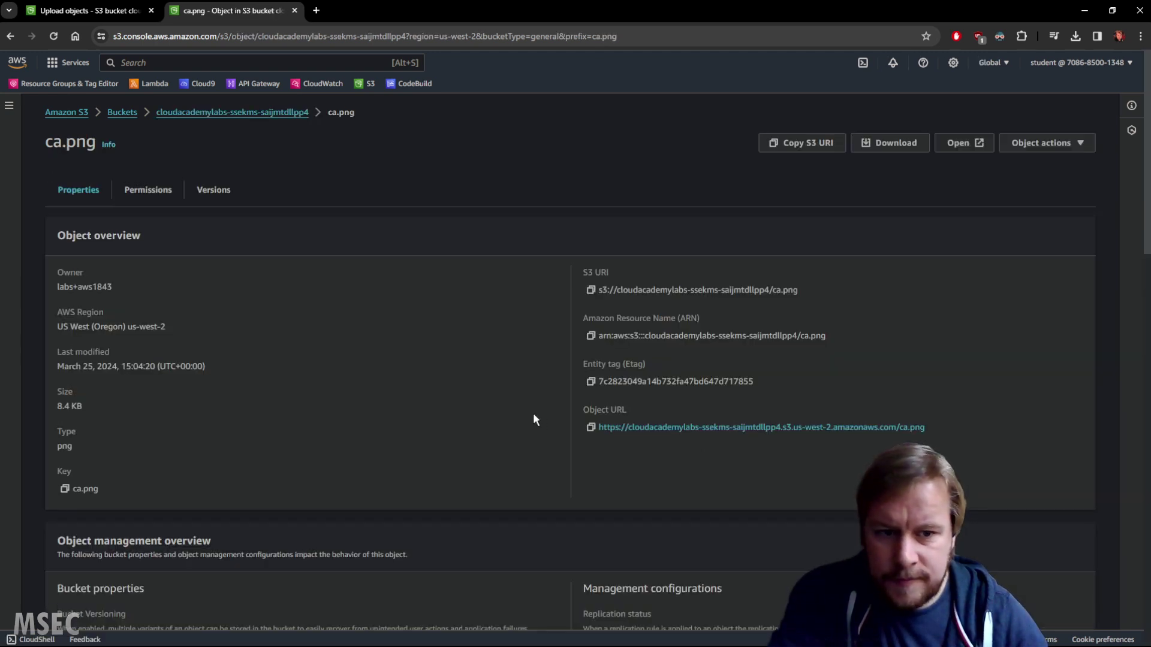
pyautogui.rightClick(685, 428)
pyautogui.click(780, 438)
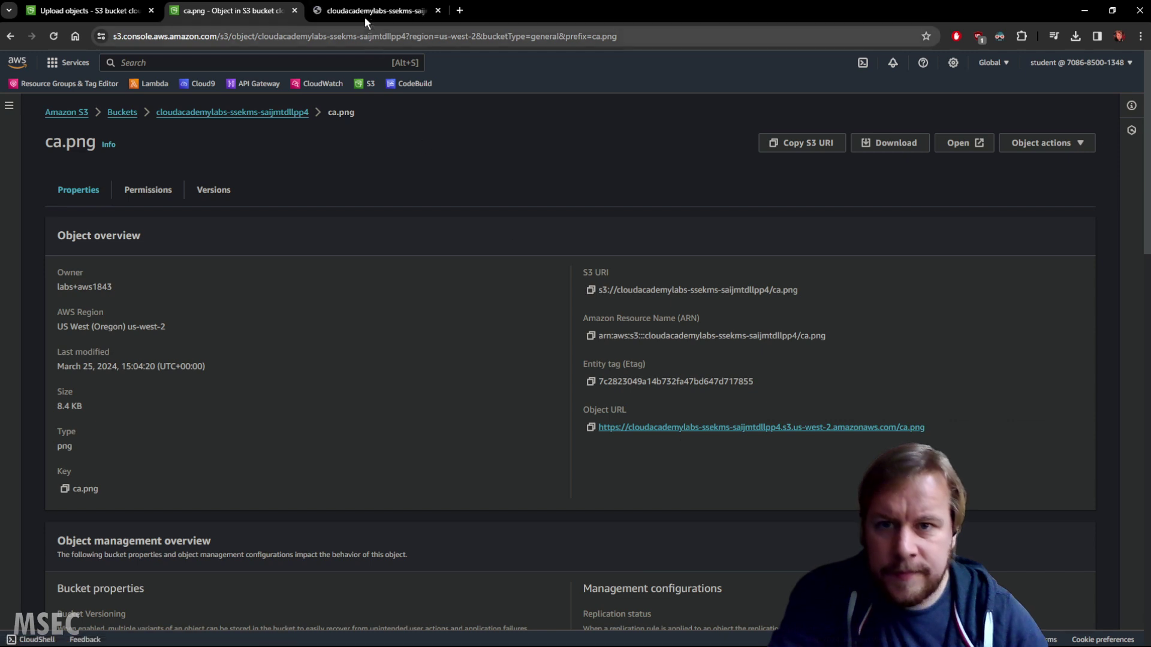
pyautogui.click(365, 12)
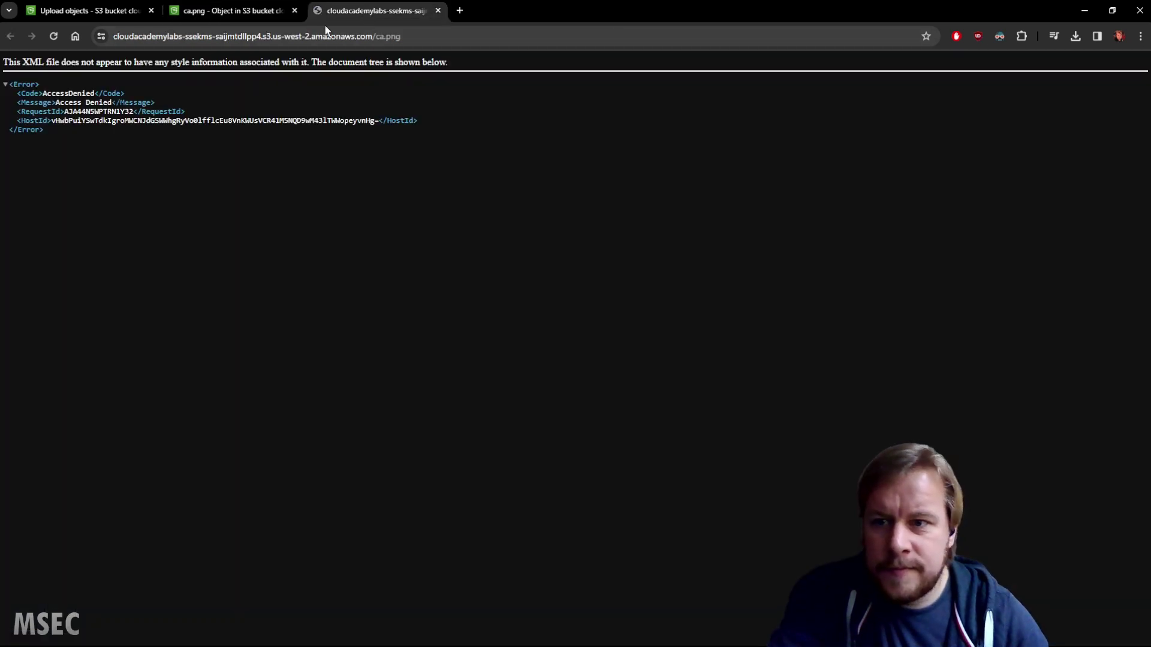
pyautogui.middleClick(360, 16)
pyautogui.scroll(-3, 491, 356)
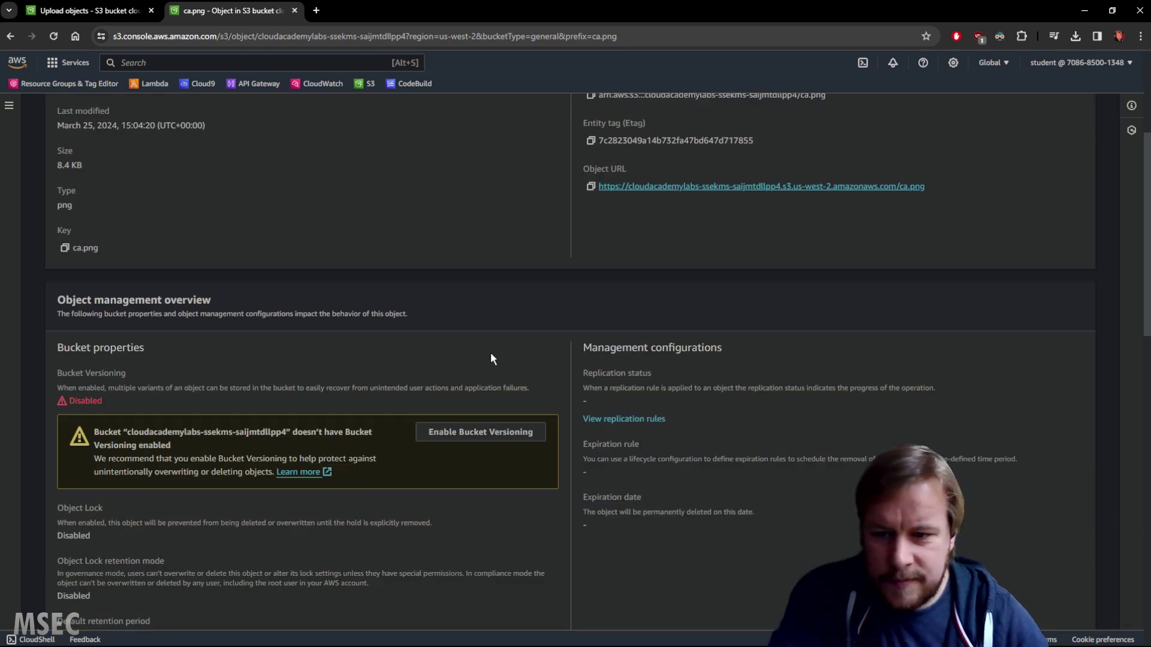
# - Examine ca.png's properties page, including its server-side encryption type, encryption key ARN, bucket key setting and object overview
pyautogui.scroll(2, 497, 346)
pyautogui.scroll(-6, 497, 346)
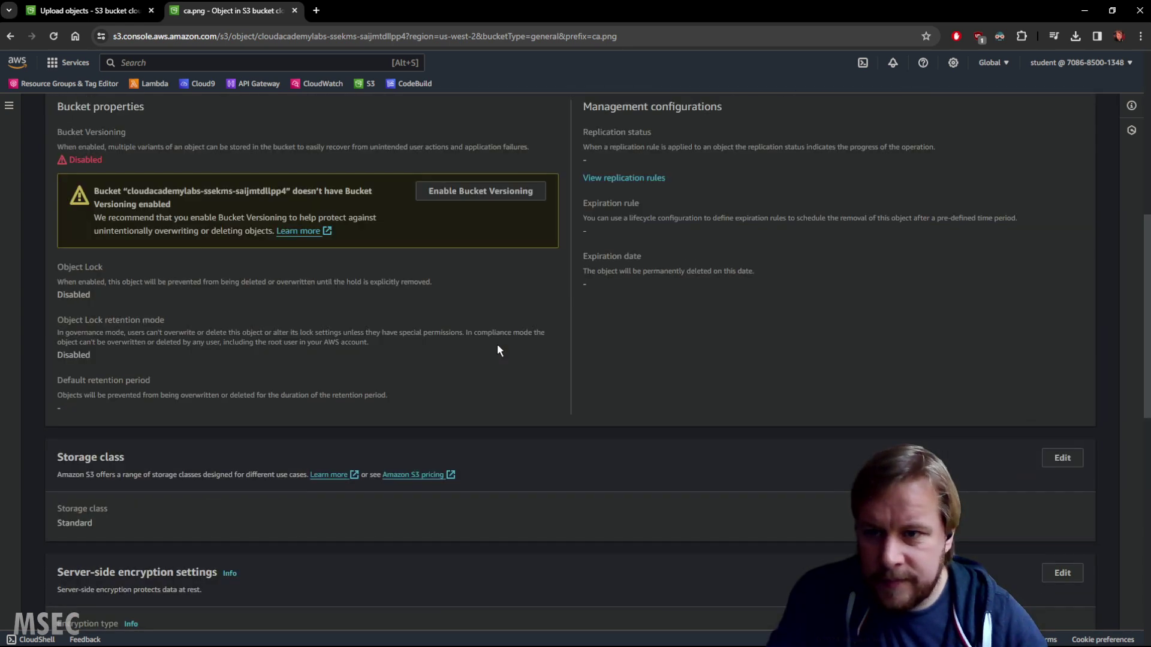
pyautogui.scroll(-5, 498, 345)
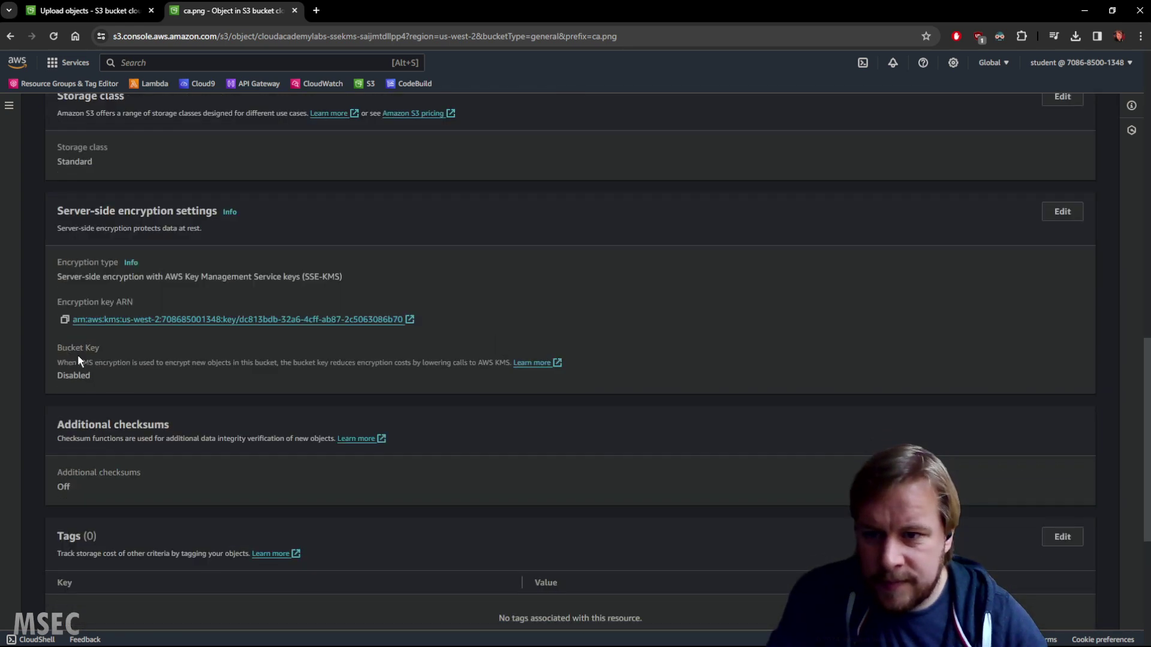
pyautogui.moveTo(55, 255); pyautogui.dragTo(352, 390)
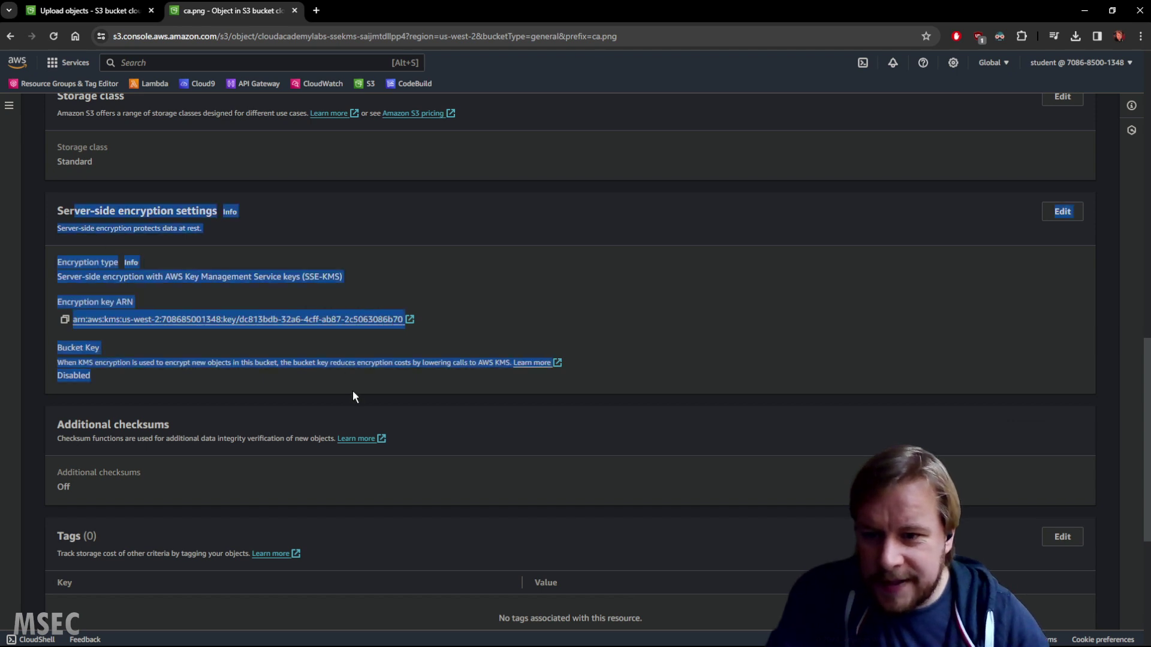
pyautogui.click(343, 394)
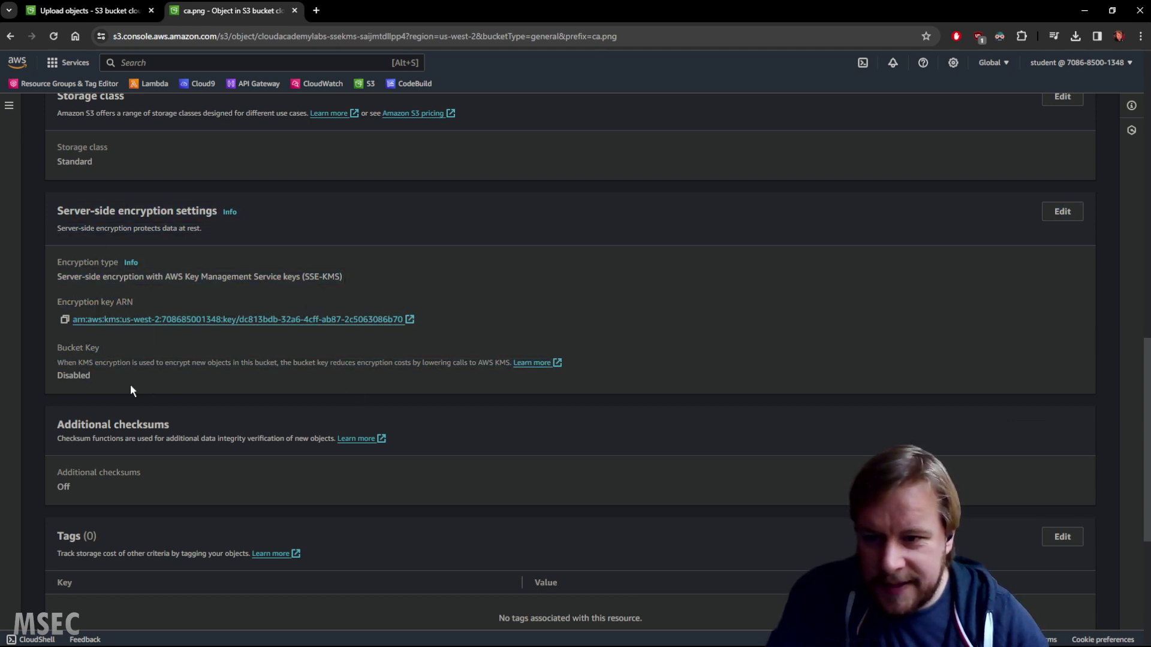
pyautogui.scroll(-4, 239, 411)
pyautogui.scroll(3, 247, 407)
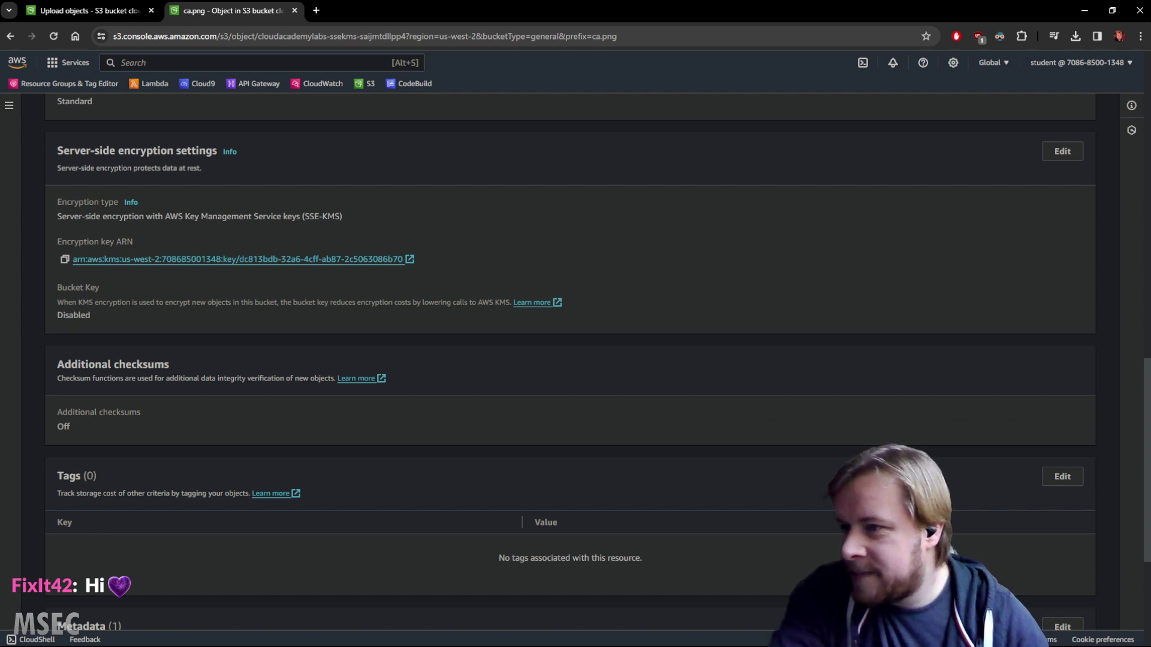
pyautogui.scroll(-3, 236, 405)
pyautogui.scroll(4, 242, 404)
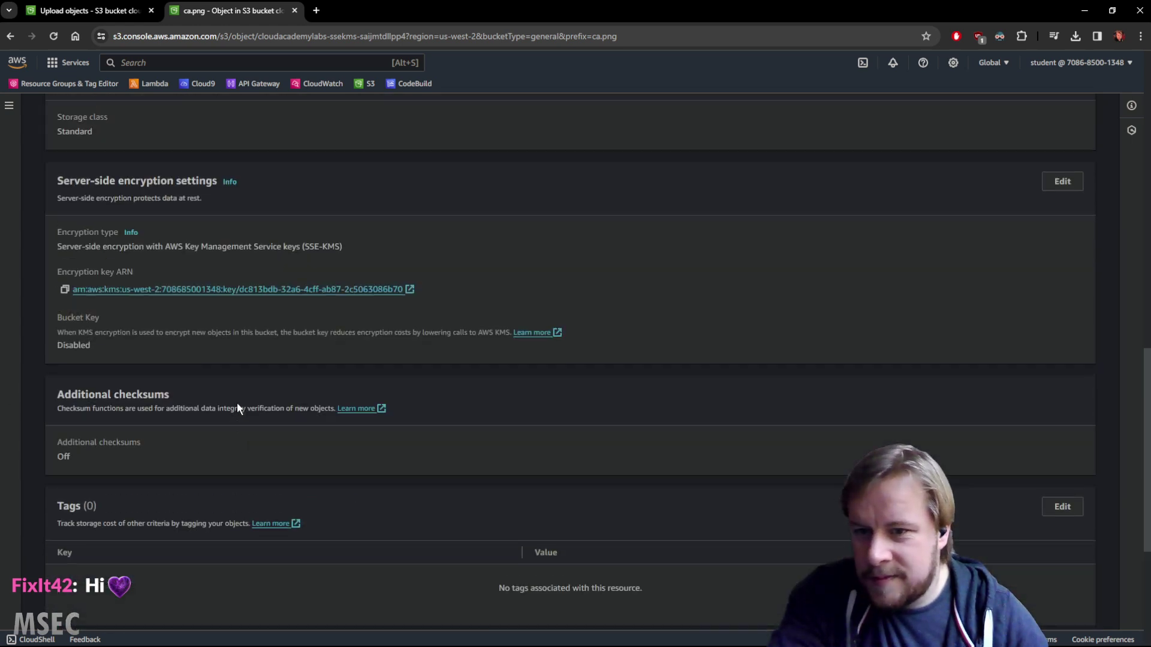
pyautogui.moveTo(61, 251); pyautogui.dragTo(406, 386)
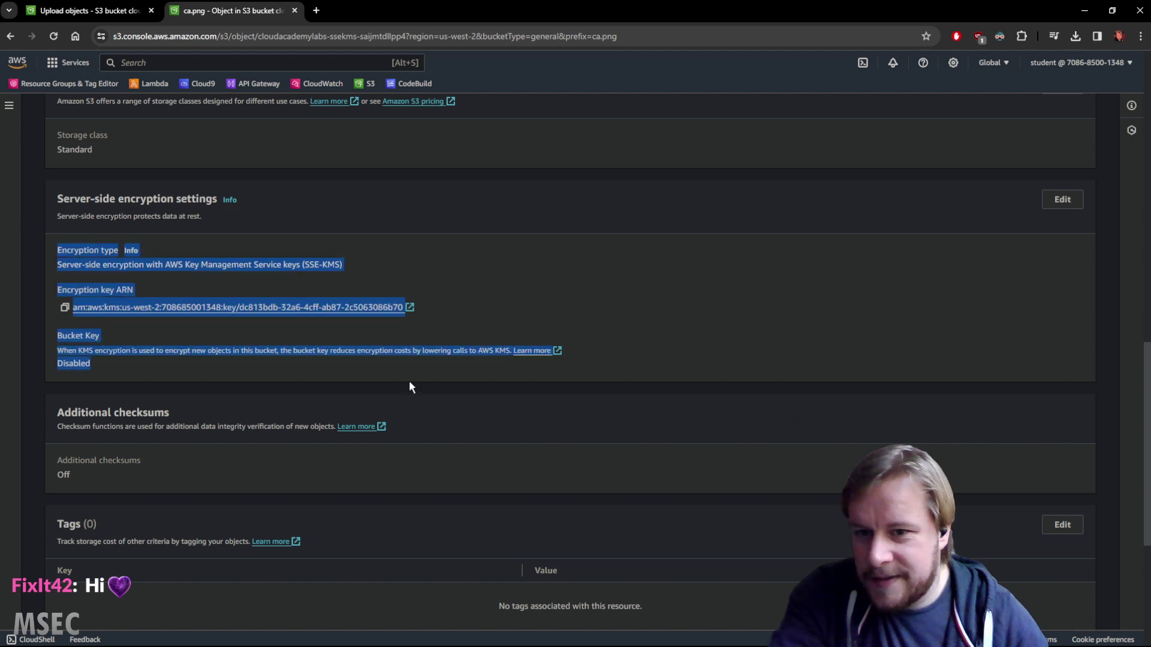
pyautogui.click(409, 380)
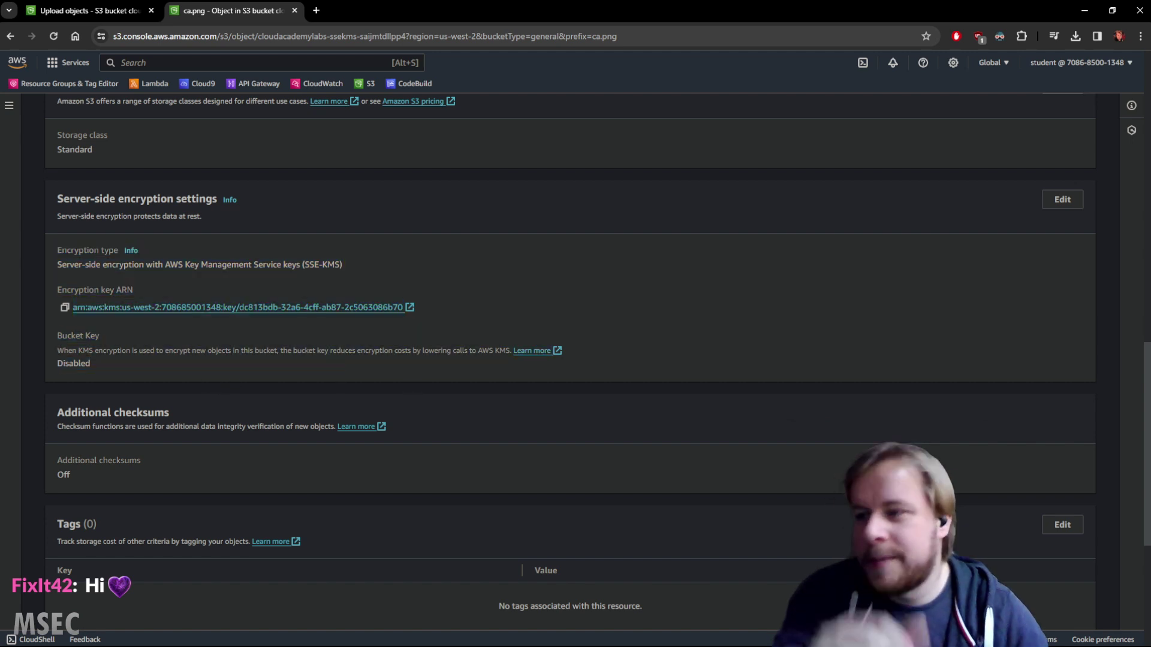
pyautogui.scroll(12, 163, 344)
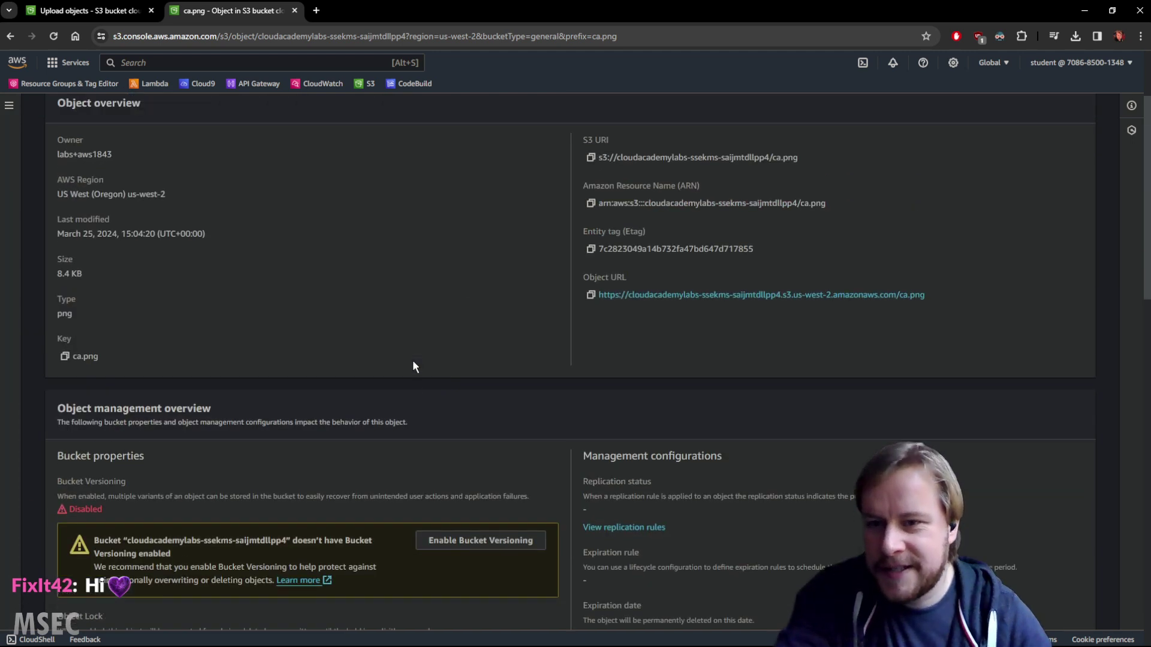
pyautogui.moveTo(60, 229); pyautogui.dragTo(1031, 465)
pyautogui.click(479, 456)
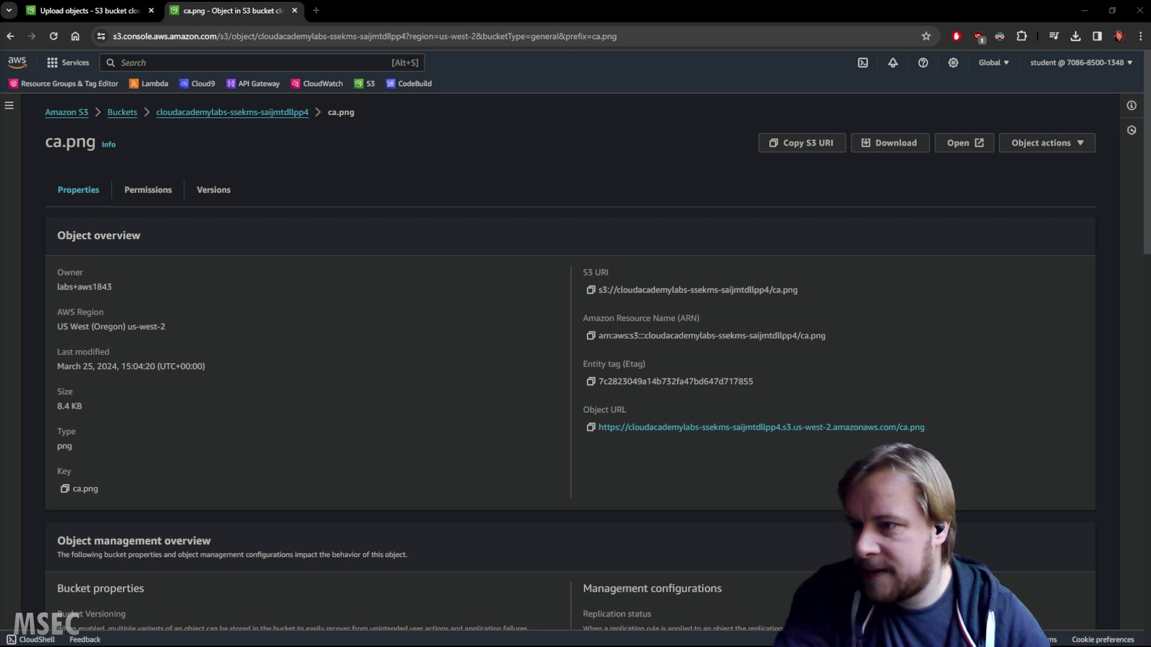
# - Switch to the lab page in the other browser window, review its SSE-KMS encrypted file check, and return to the S3 console
pyautogui.hotkey('alt', 'Tab')
pyautogui.click(478, 297)
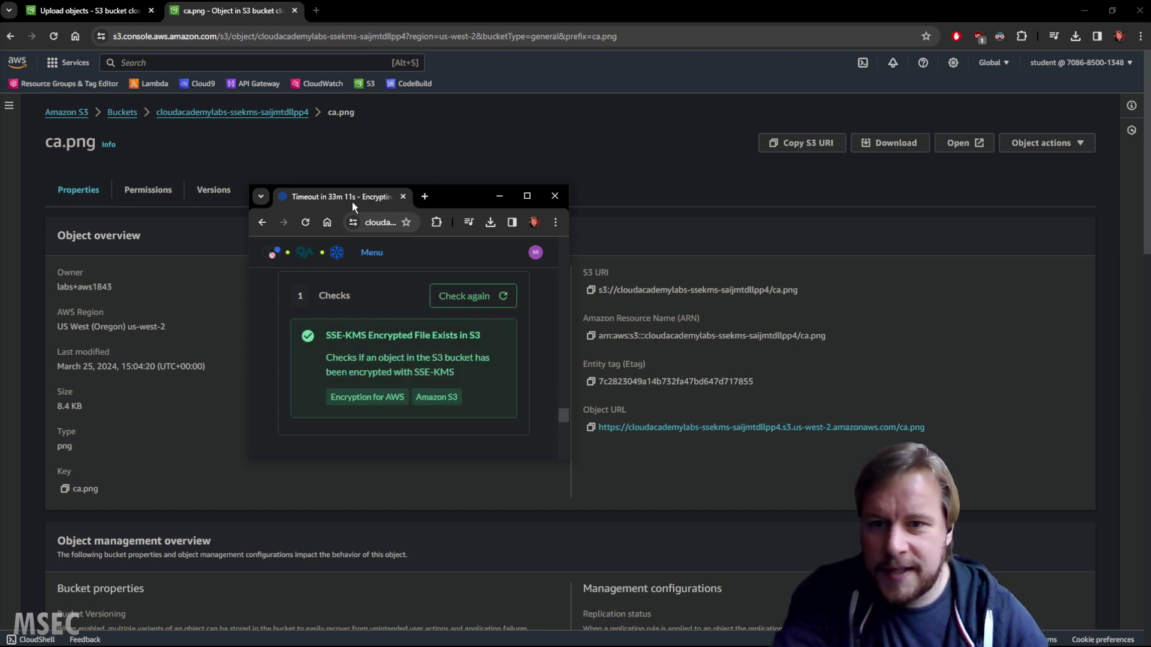
pyautogui.hotkey('alt', 'Tab')
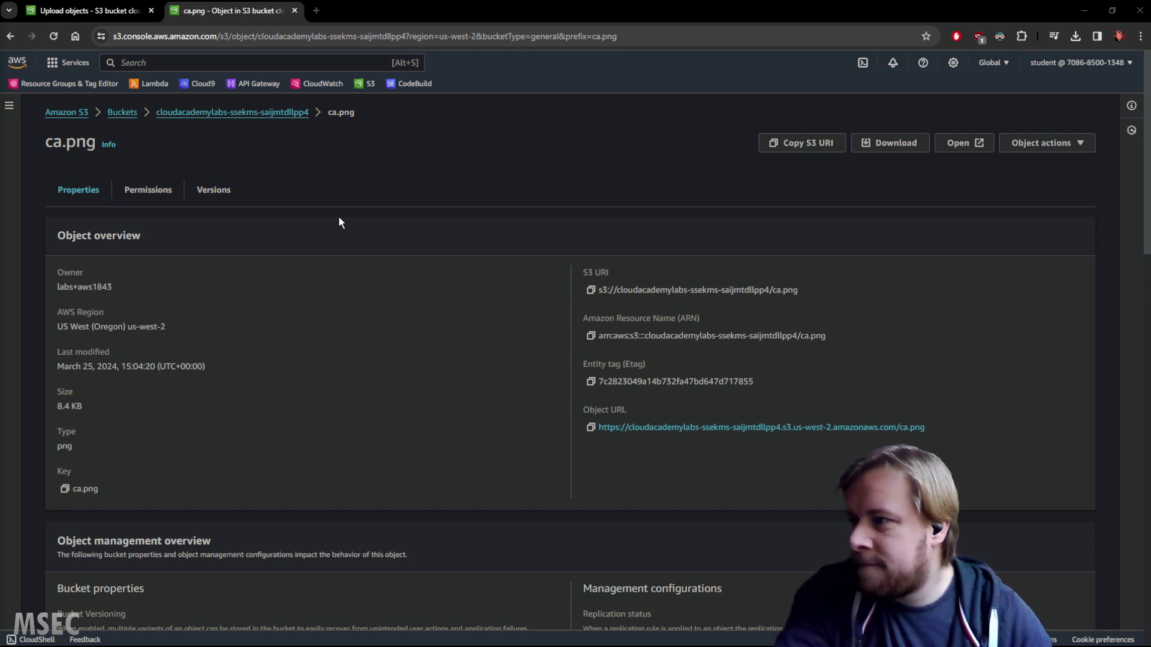
# - Open the permissions of the bucket cloudacademylabs-ssekms-saijmtdllpp4 and go to its bucket policy section
pyautogui.click(232, 117)
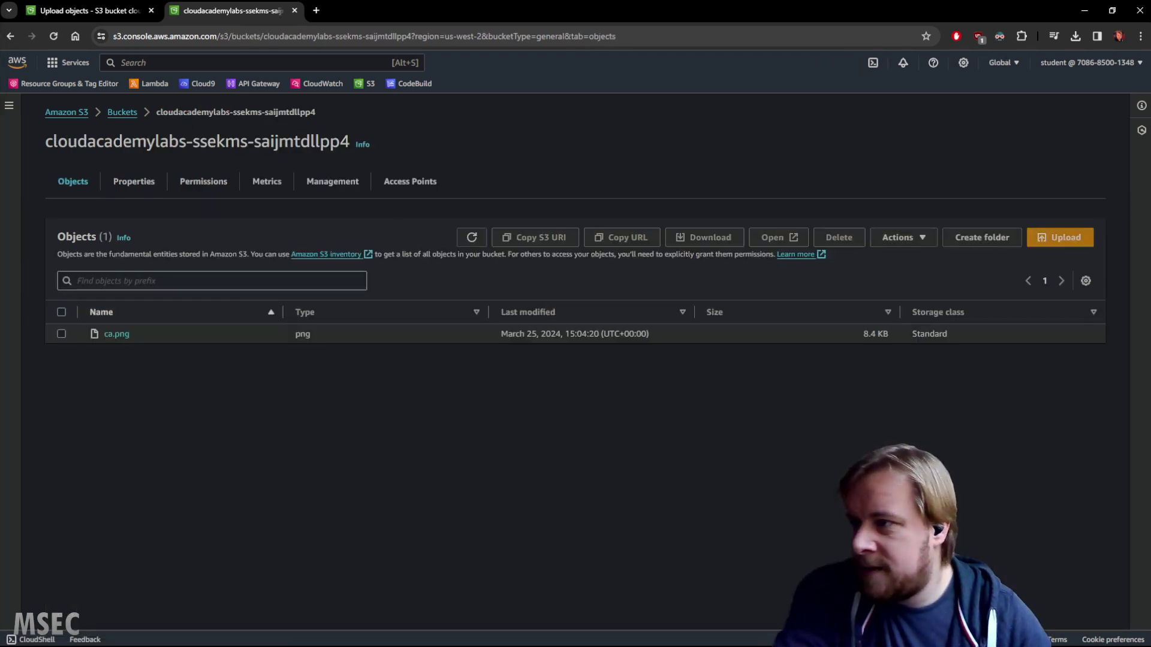
pyautogui.click(216, 194)
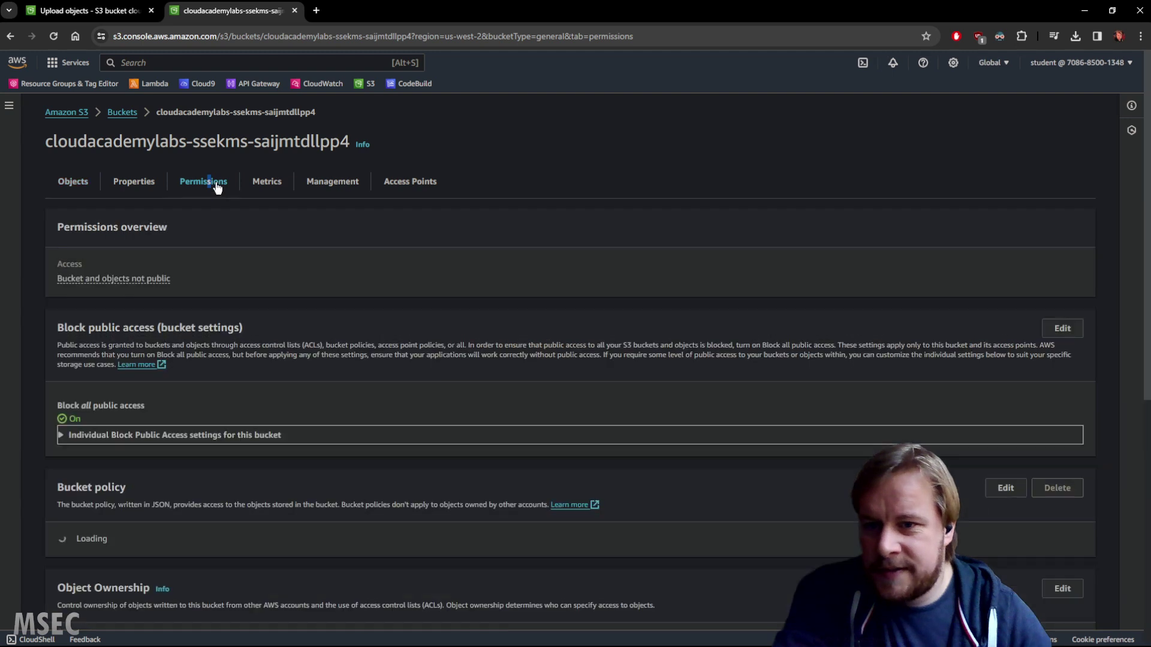
pyautogui.scroll(-1, 266, 328)
pyautogui.scroll(-7, 268, 329)
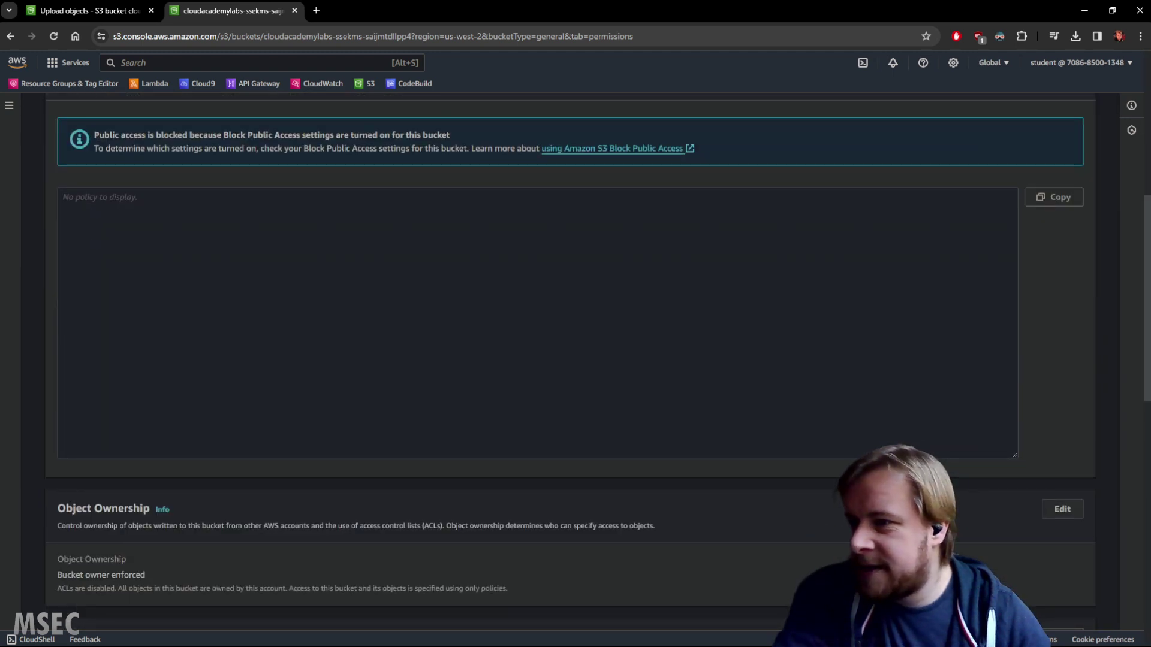
pyautogui.click(344, 341)
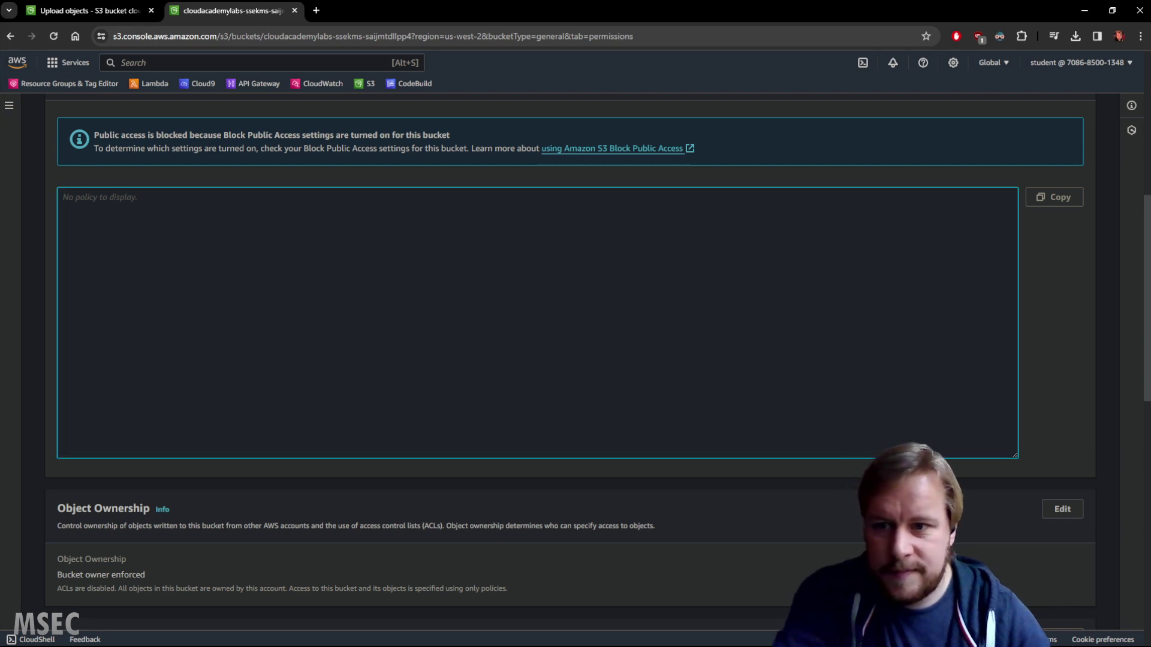
pyautogui.click(152, 260)
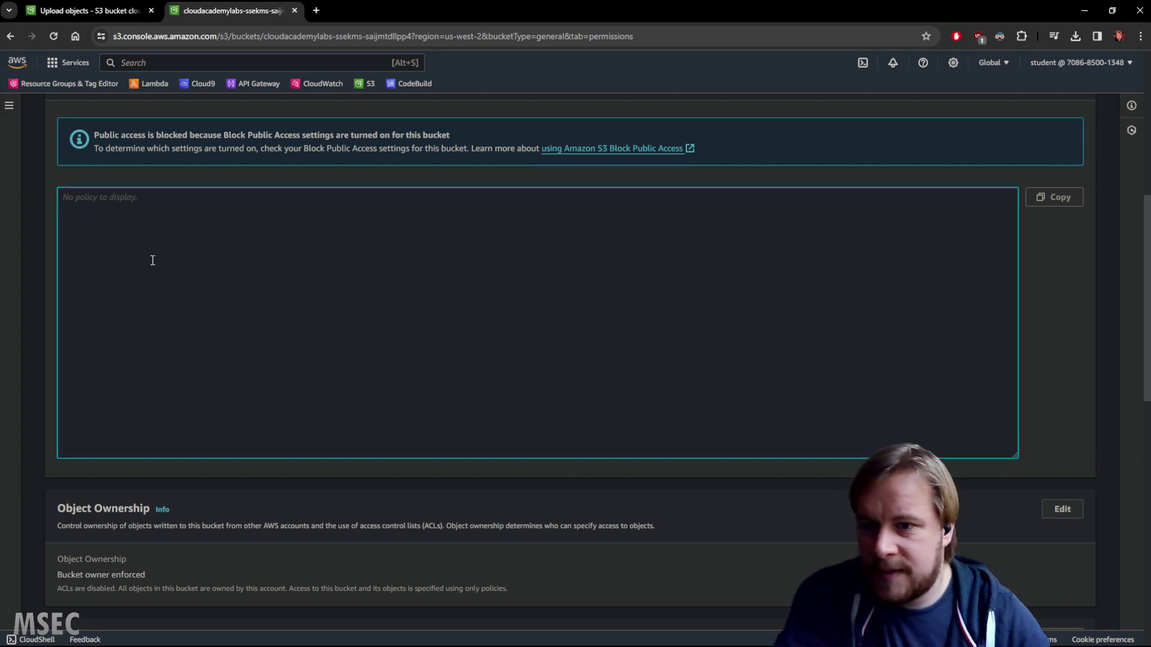
pyautogui.rightClick(150, 232)
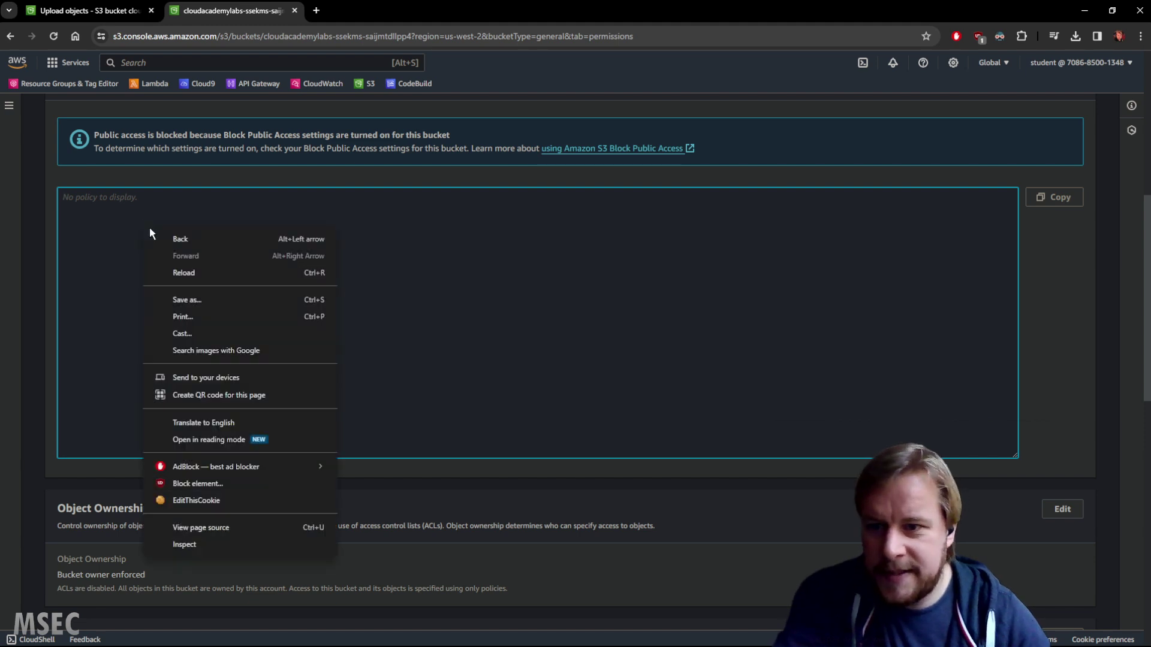
pyautogui.click(113, 246)
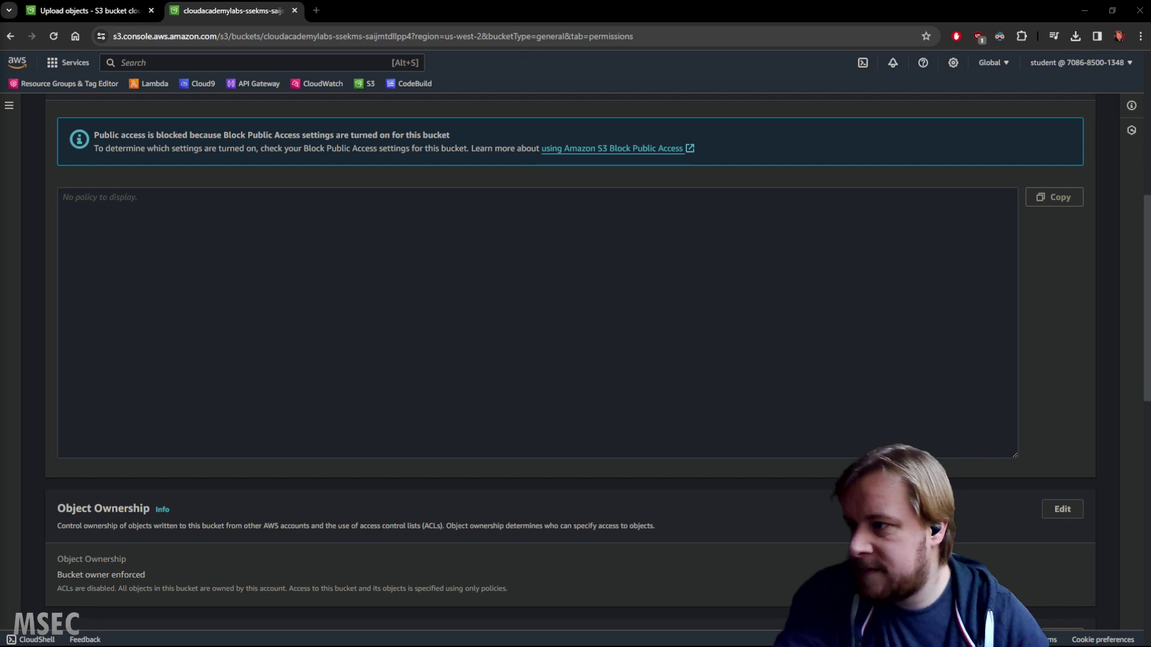
pyautogui.click(172, 299)
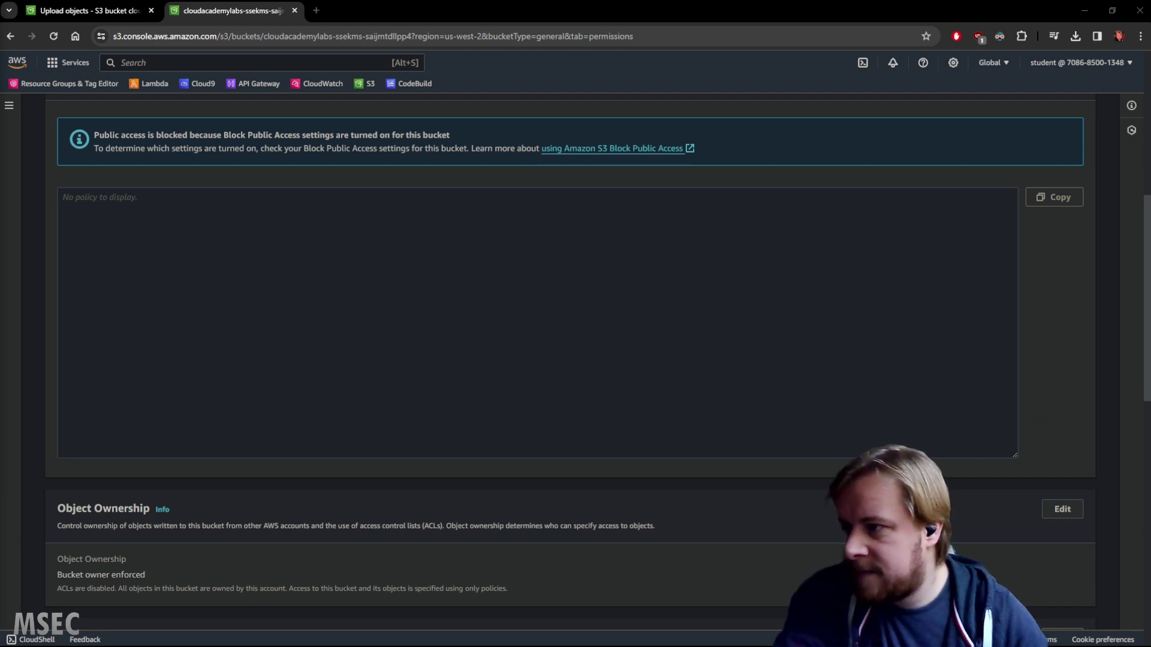
pyautogui.click(374, 316)
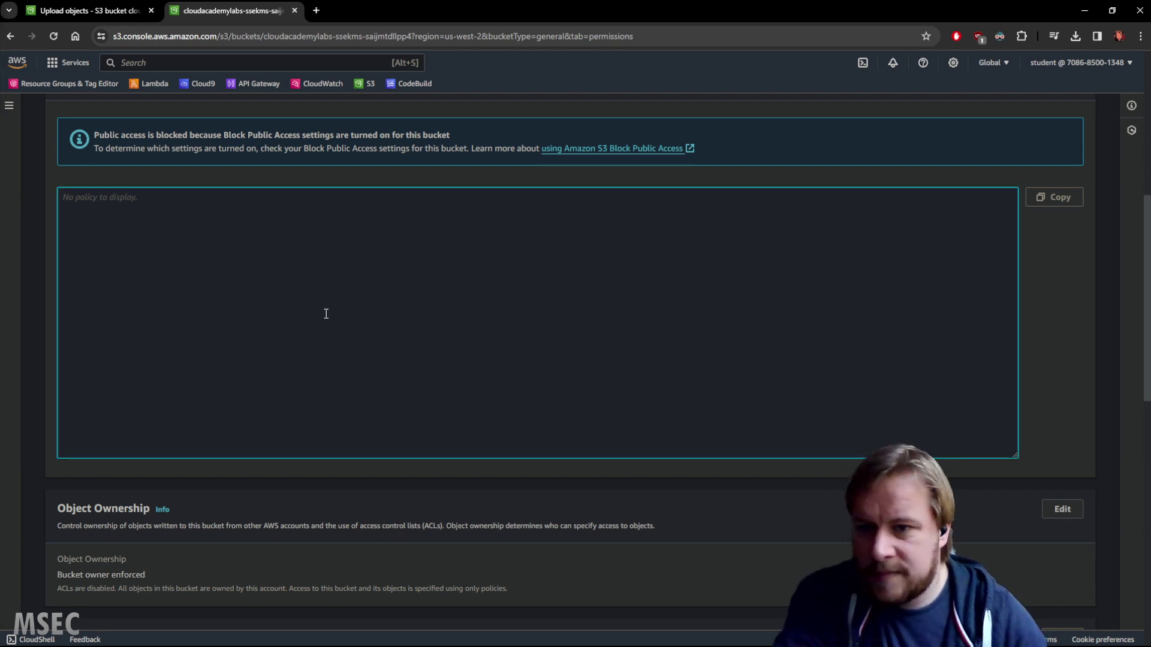
pyautogui.rightClick(183, 239)
pyautogui.click(90, 247)
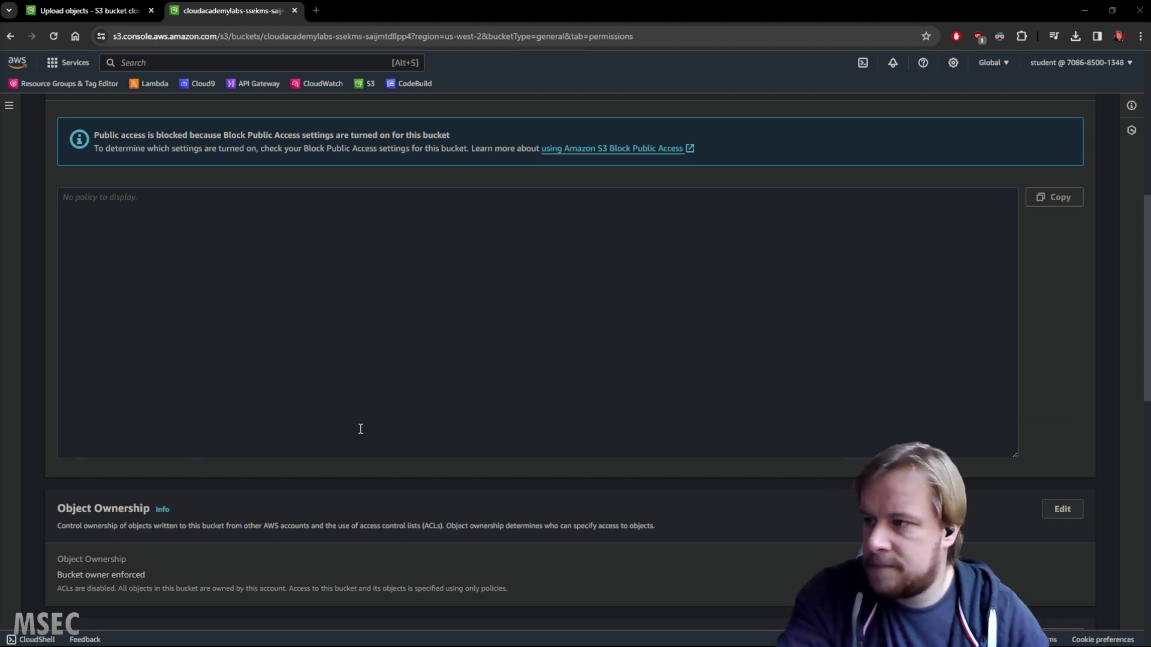
pyautogui.click(399, 402)
# - Open the bucket policy for editing and enter the RequireSSEKMS JSON policy template denying s3:PutObject when s3:x-amz-server-side-encryption is not aws:kms
pyautogui.scroll(1, 600, 348)
pyautogui.scroll(1, 394, 360)
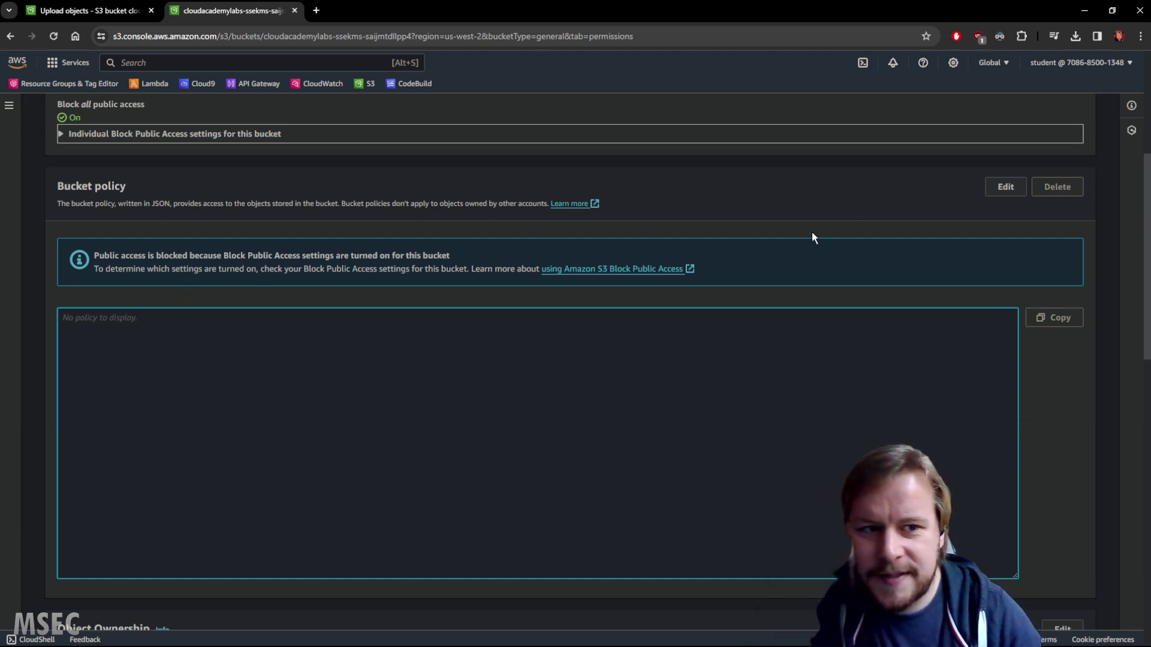
pyautogui.click(1000, 187)
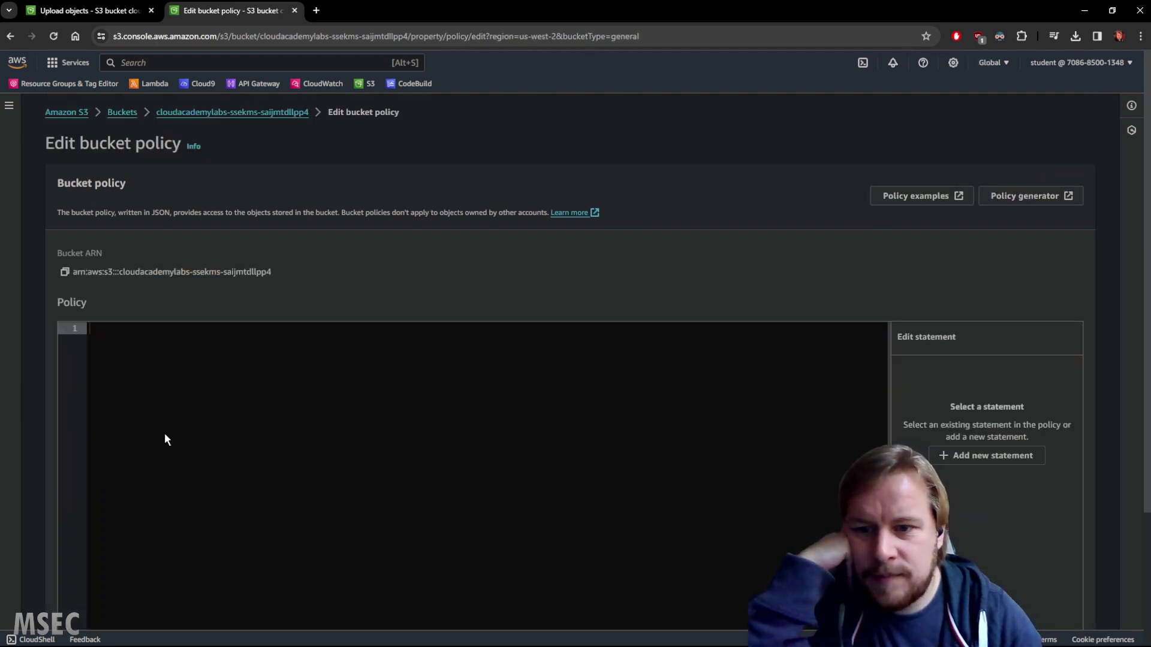
pyautogui.write('{     "Version": "2012-10-17",     "Id": "RequireSSEKMS",     "Statement": [         {             "Sid": "DenyUploadIfNotSSEKMSEncrypted",             "Effect": "Deny",             "Principal": "*",             "Action": "s3:PutObject",             "Resource": "arn:aws:s3:::<Your_Bucket_Name>/*",             "Condition": {                 "StringNotEquals": {                     "s3:x-amz-server-side-encryption": "aws:kms"                 }             }         }     ] }')
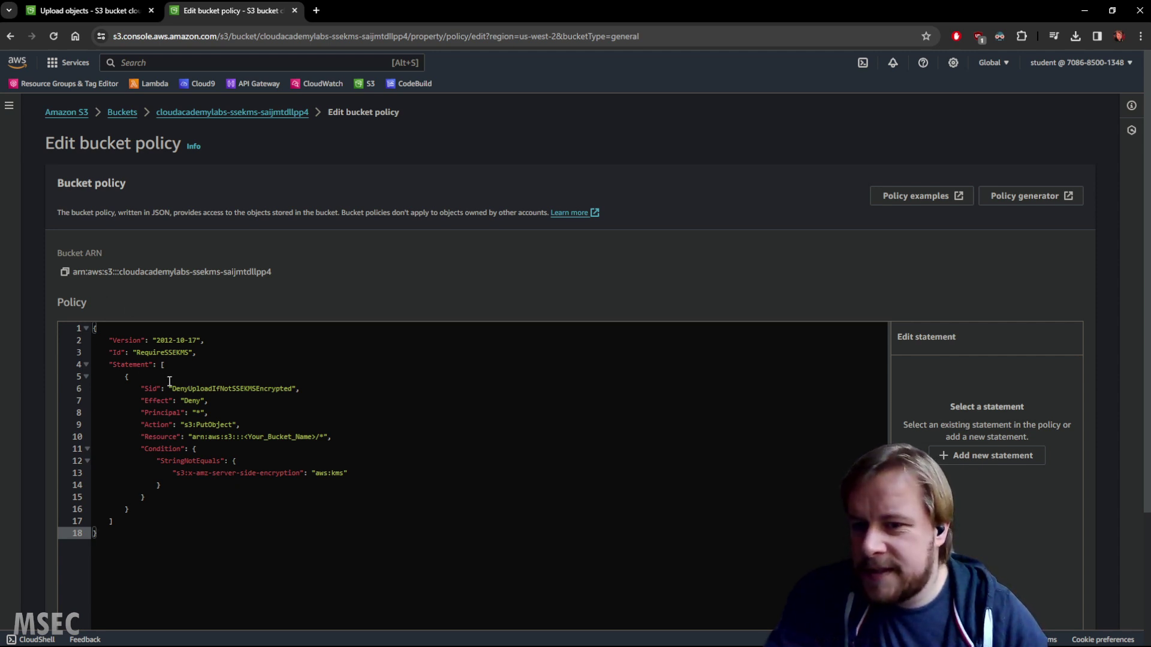
# - Review the policy's Id and the deny statement's Sid, Effect, Principal and Action values in the editor
pyautogui.doubleClick(174, 352)
pyautogui.click(175, 353)
pyautogui.moveTo(165, 353); pyautogui.dragTo(190, 353)
pyautogui.click(192, 388)
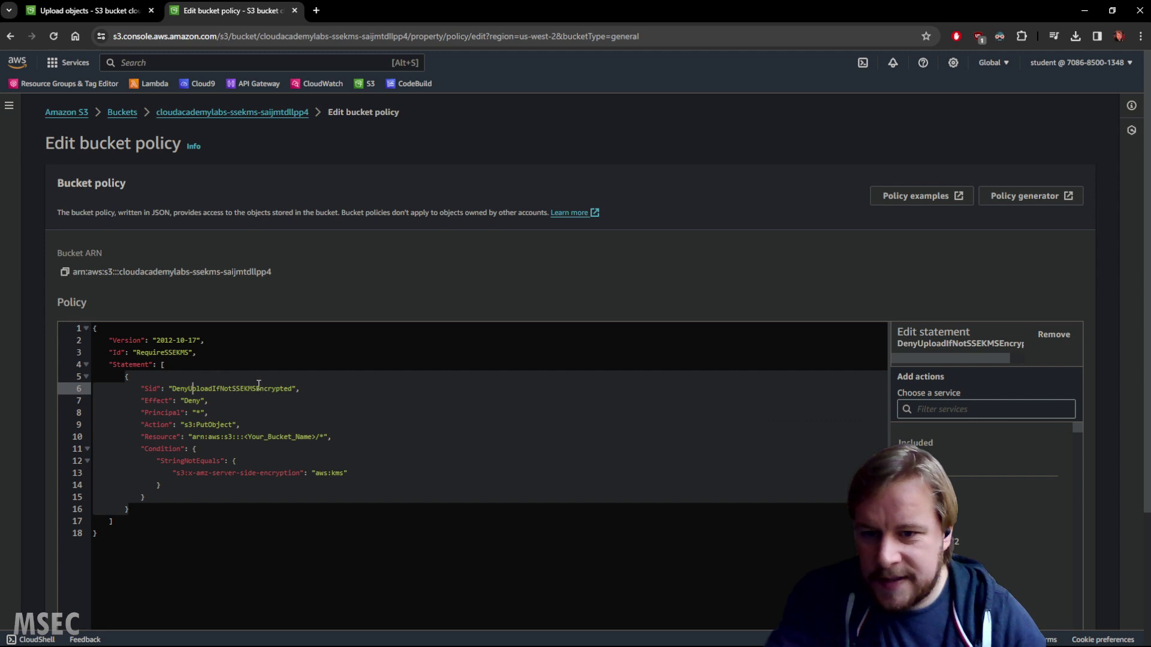
pyautogui.click(183, 401)
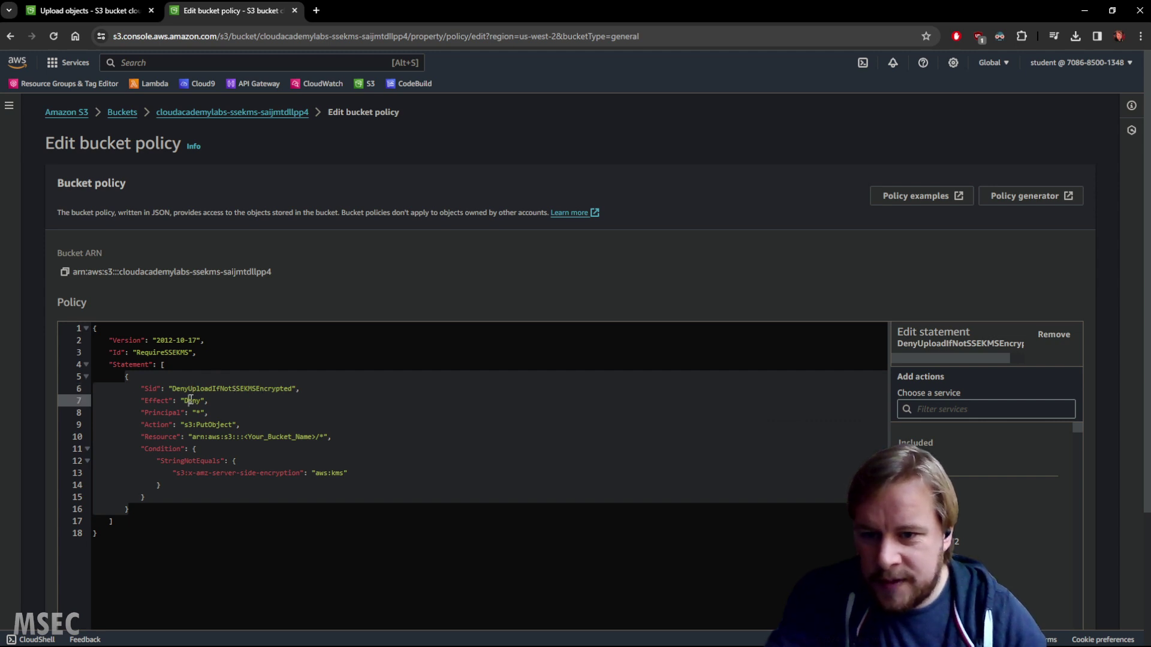
pyautogui.click(196, 414)
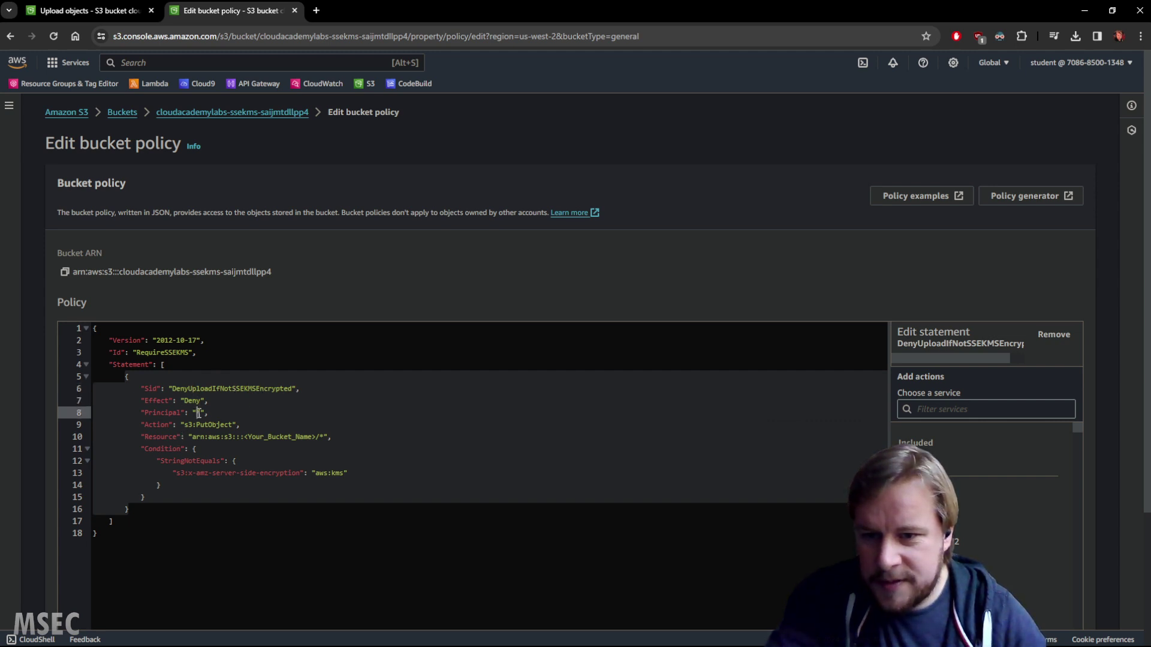
pyautogui.moveTo(185, 425); pyautogui.dragTo(233, 425)
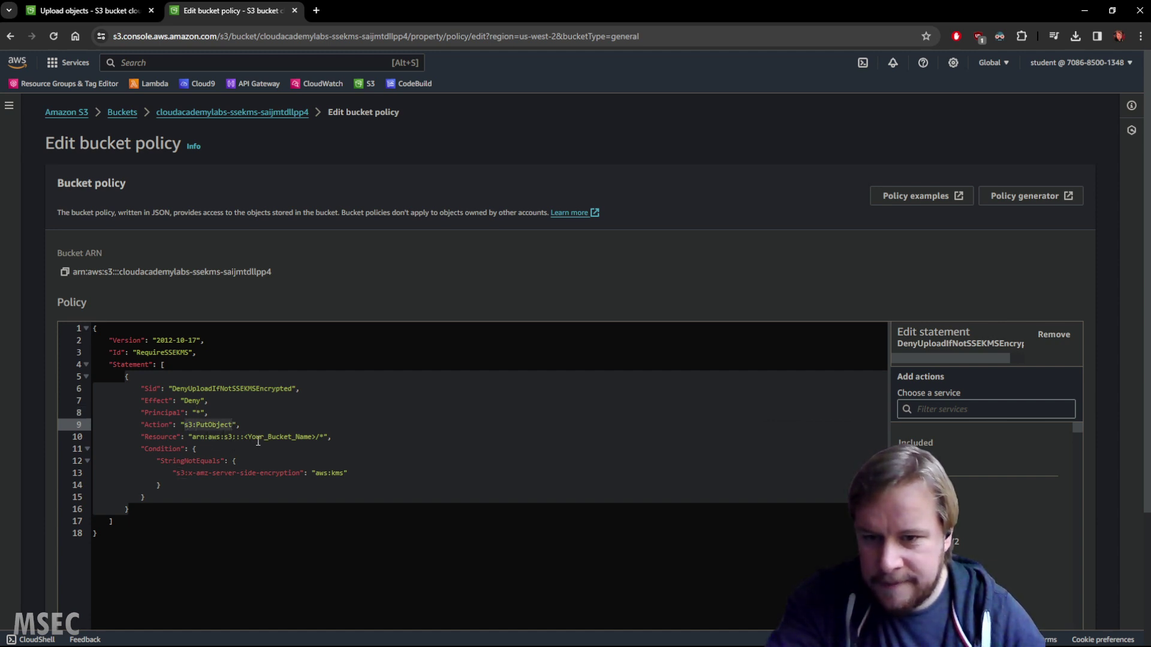
# - Replace the <Your_Bucket_Name> placeholder in the policy's Resource ARN with cloudacademylabs-ssekms-saijmtdllpp4, keeping /* on the same line
pyautogui.doubleClick(256, 437)
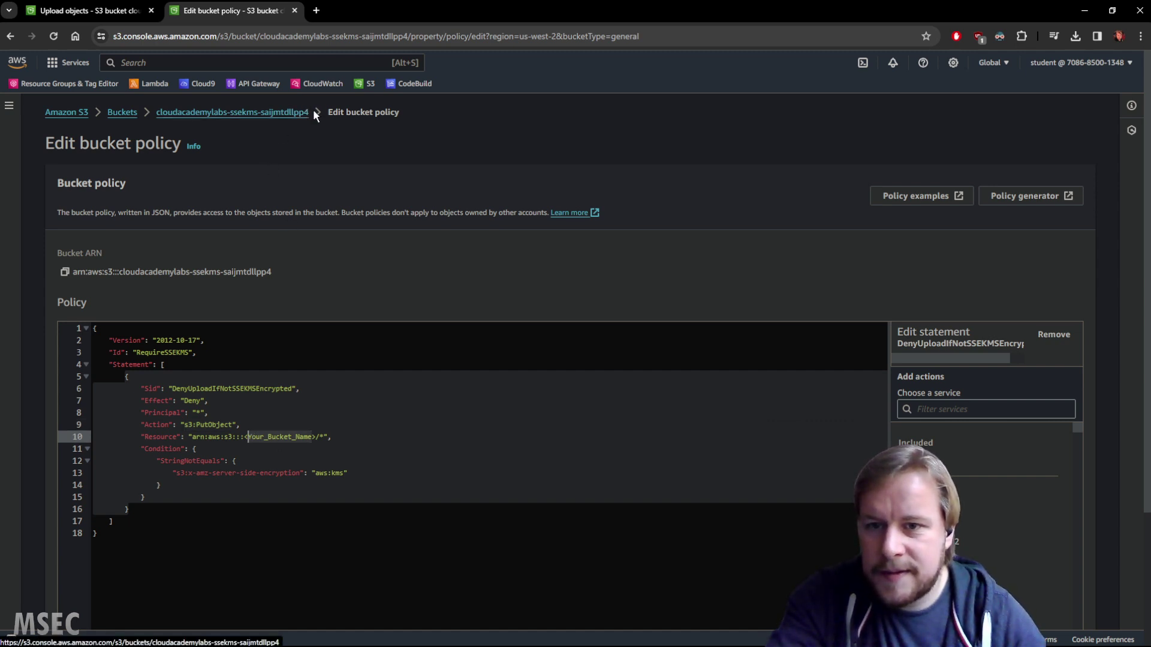
pyautogui.moveTo(310, 113); pyautogui.dragTo(157, 117)
pyautogui.hotkey('ctrl', 'c')
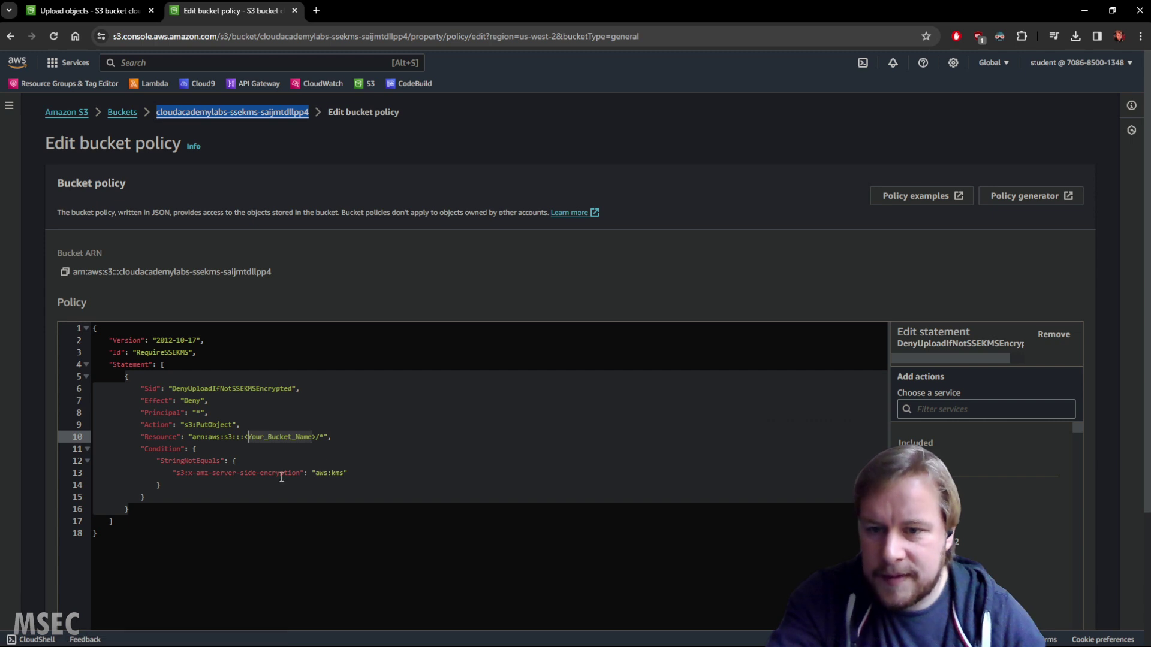
pyautogui.click(247, 437)
pyautogui.moveTo(247, 437); pyautogui.dragTo(319, 437)
pyautogui.hotkey('ctrl', 'v')
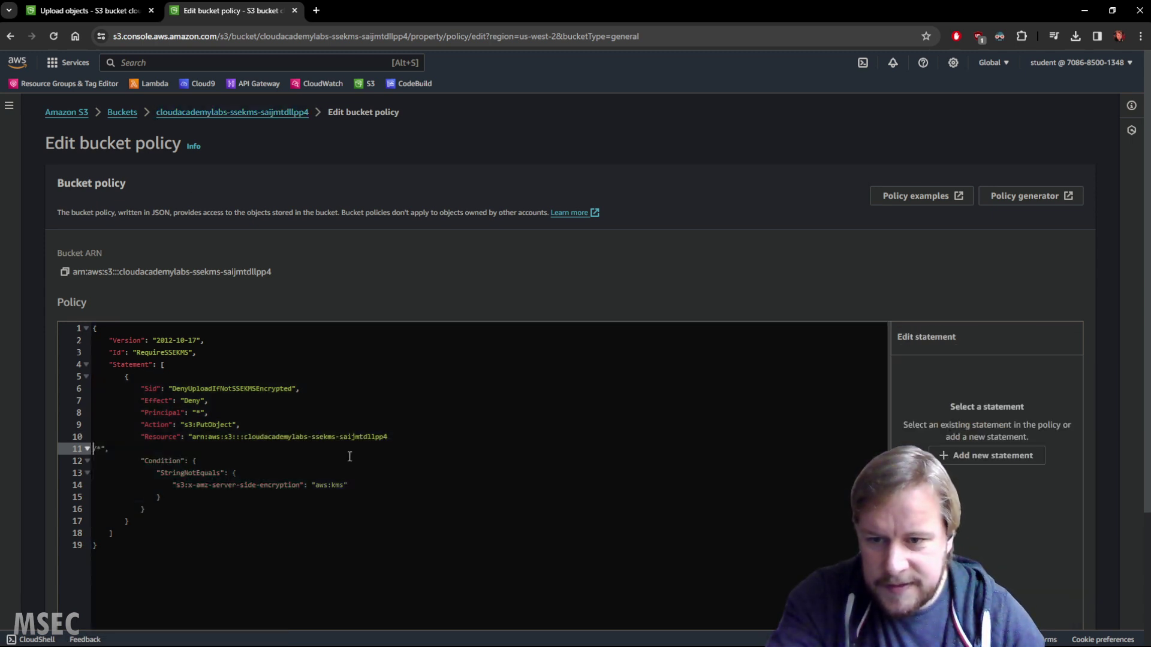
pyautogui.press('BackSpace')
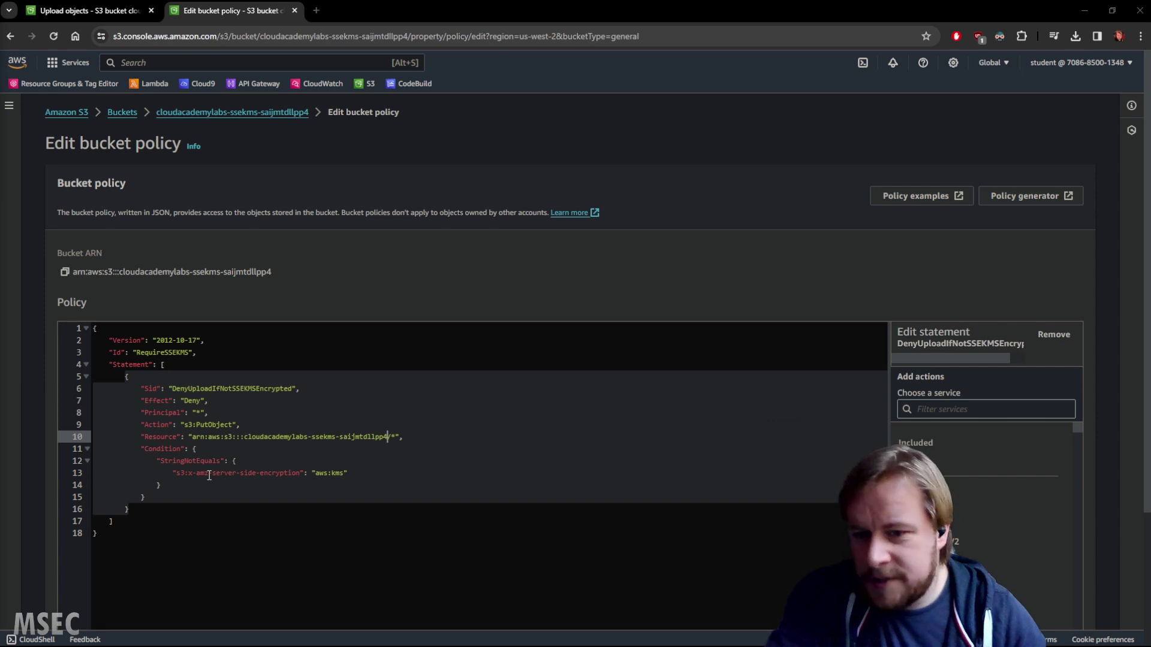
# - Review the policy's StringNotEquals condition on the s3:x-amz-server-side-encryption key and its aws:kms value
pyautogui.click(321, 473)
pyautogui.click(347, 473)
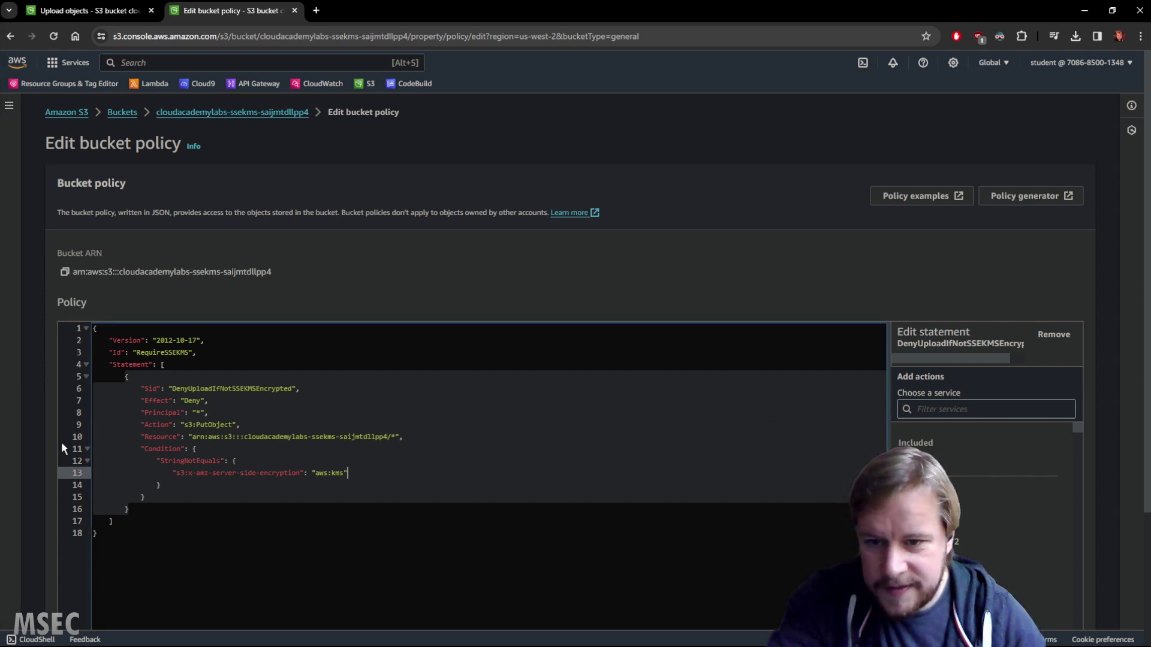
pyautogui.moveTo(212, 473); pyautogui.dragTo(292, 473)
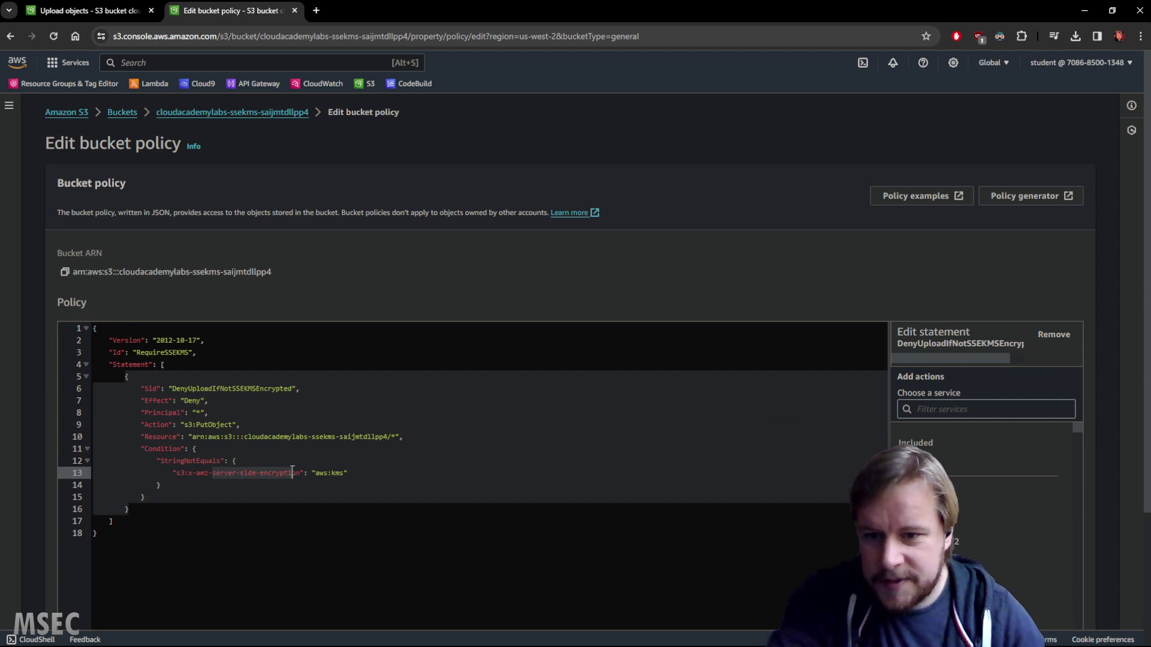
# - Save the RequireSSEKMS bucket policy on the bucket
pyautogui.moveTo(176, 473); pyautogui.dragTo(316, 473)
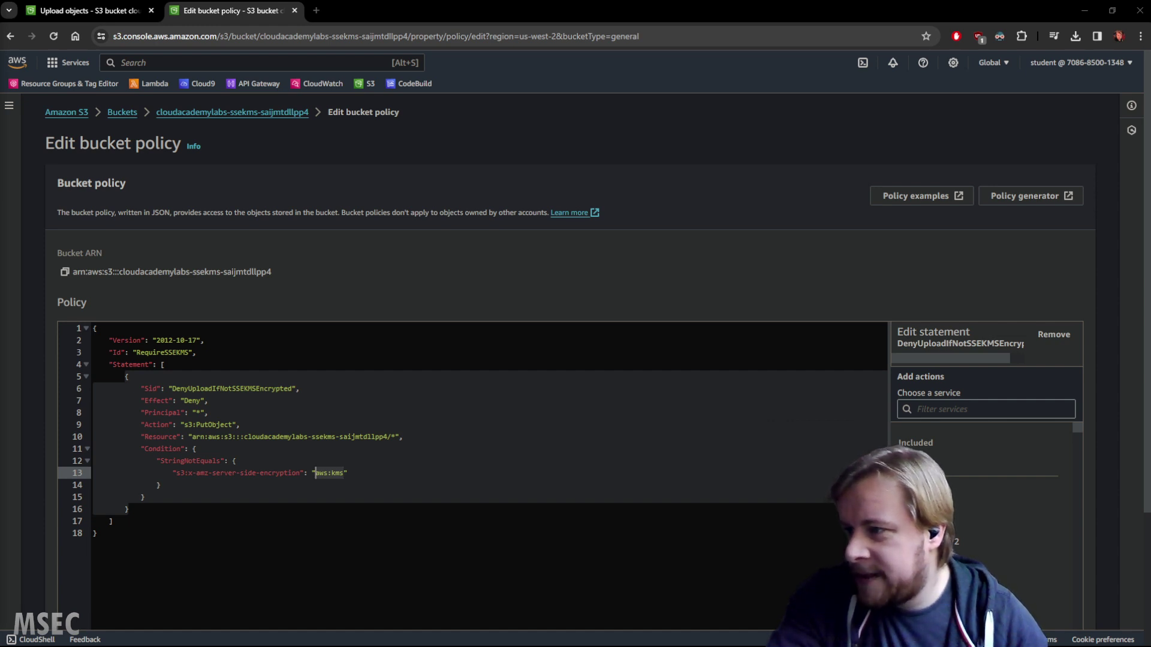
pyautogui.scroll(-3, 572, 341)
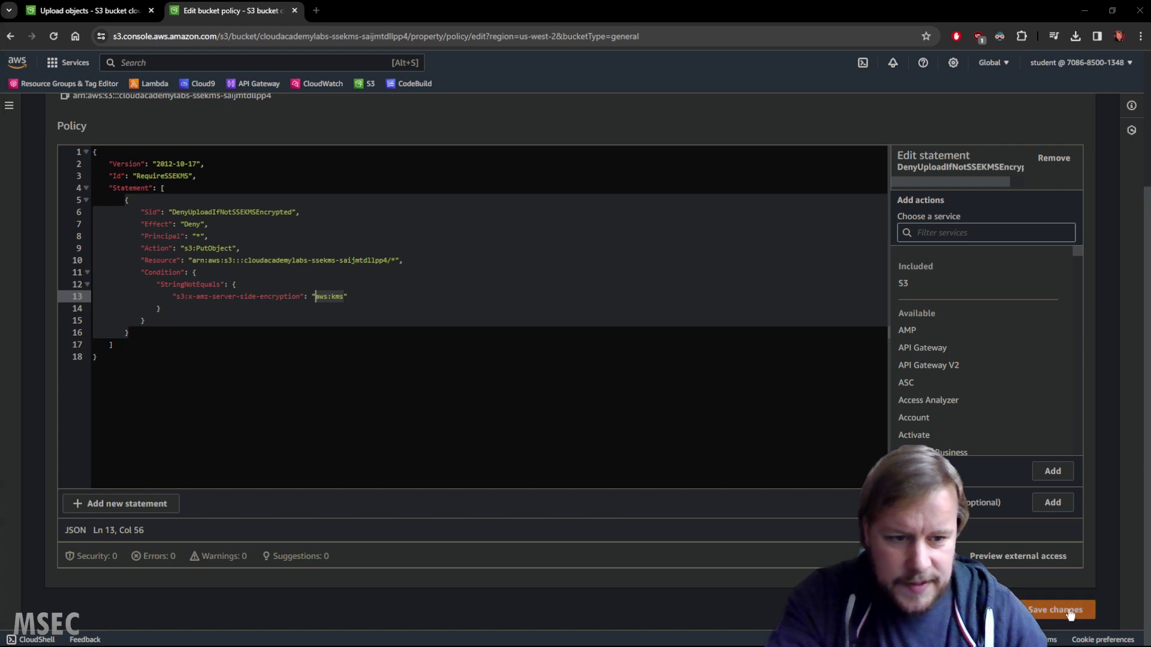
pyautogui.click(1070, 612)
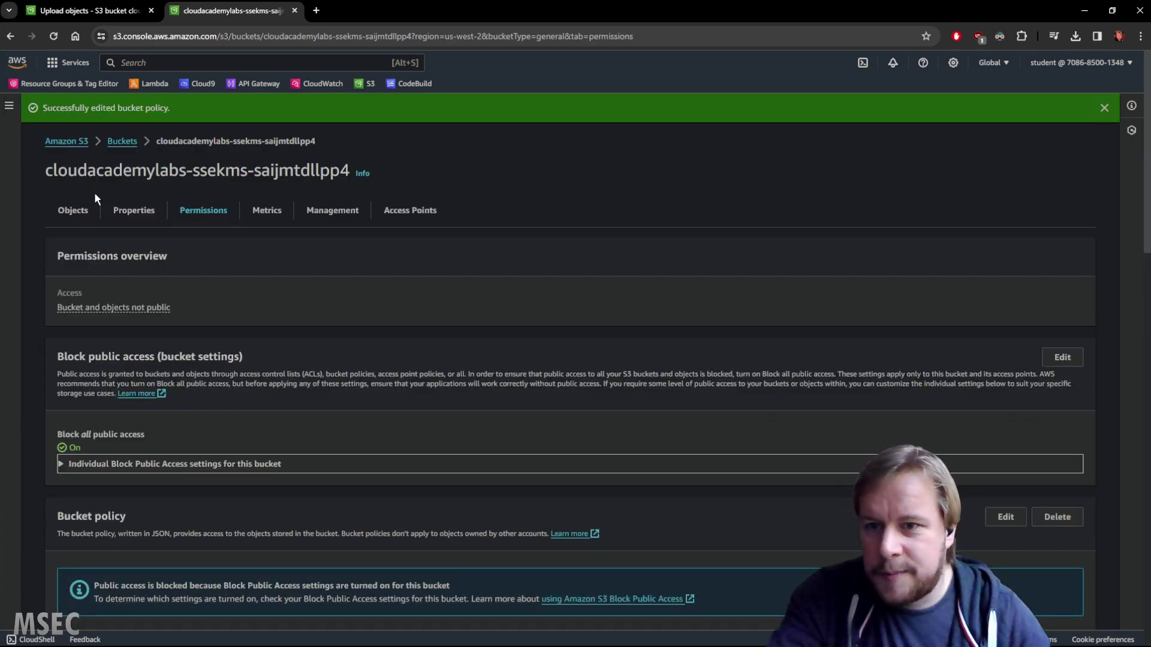
# - Try to upload aws.png to the cloudacademylabs-ssekms-saijmtdllpp4 bucket without specifying an encryption key
pyautogui.click(123, 142)
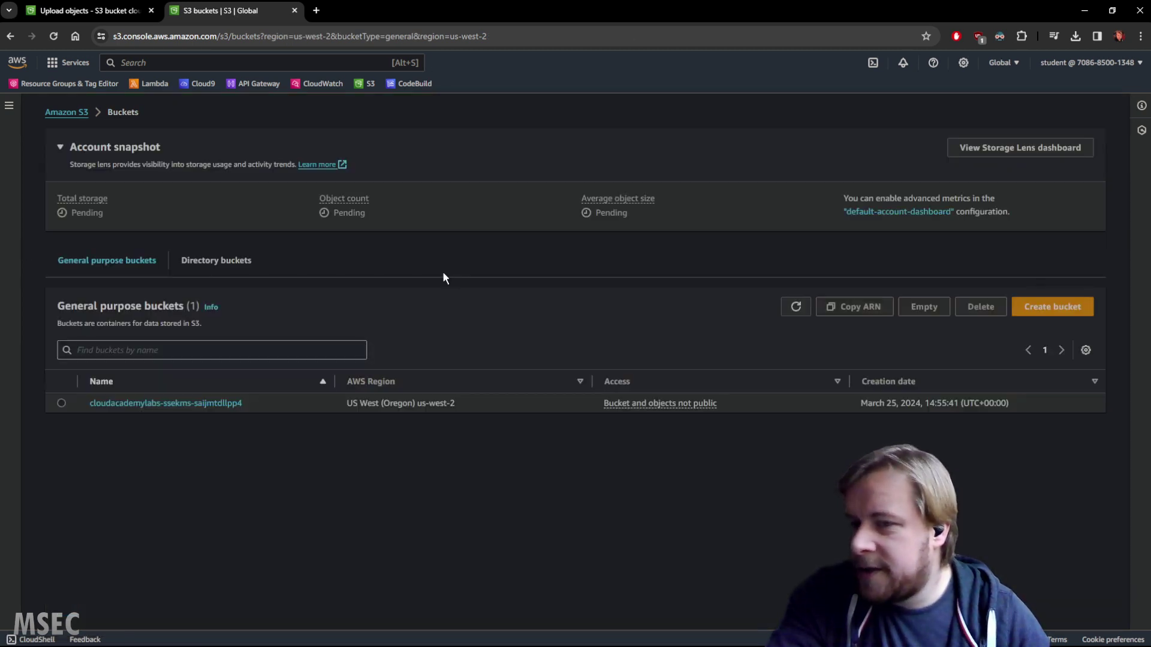
pyautogui.click(186, 404)
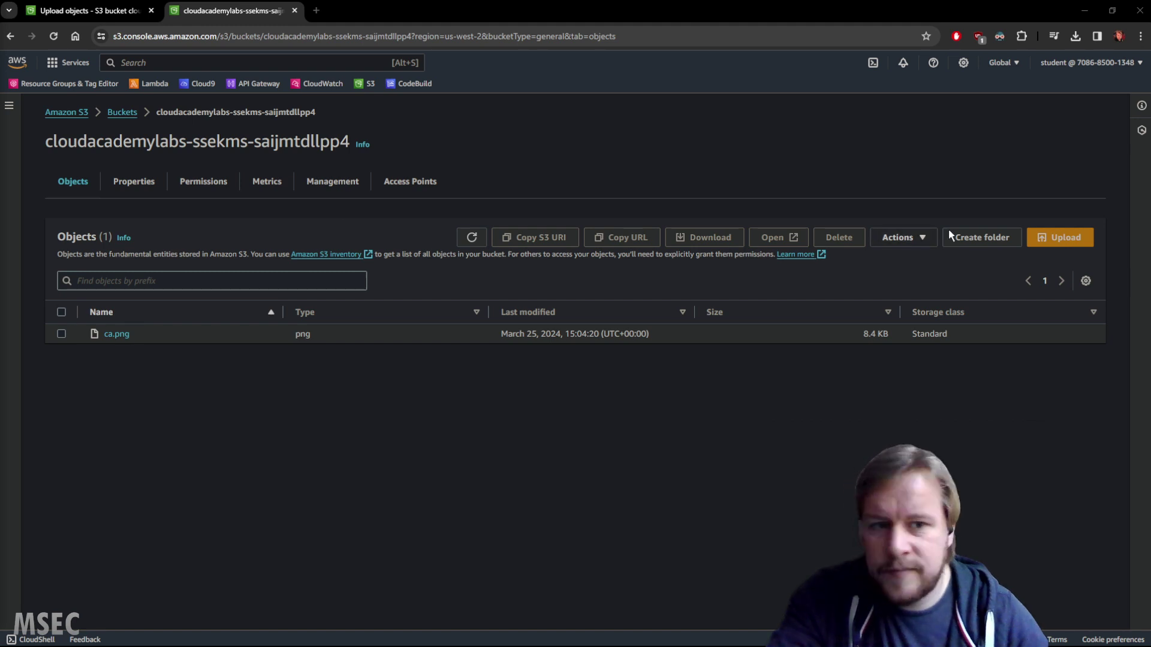
pyautogui.click(1064, 237)
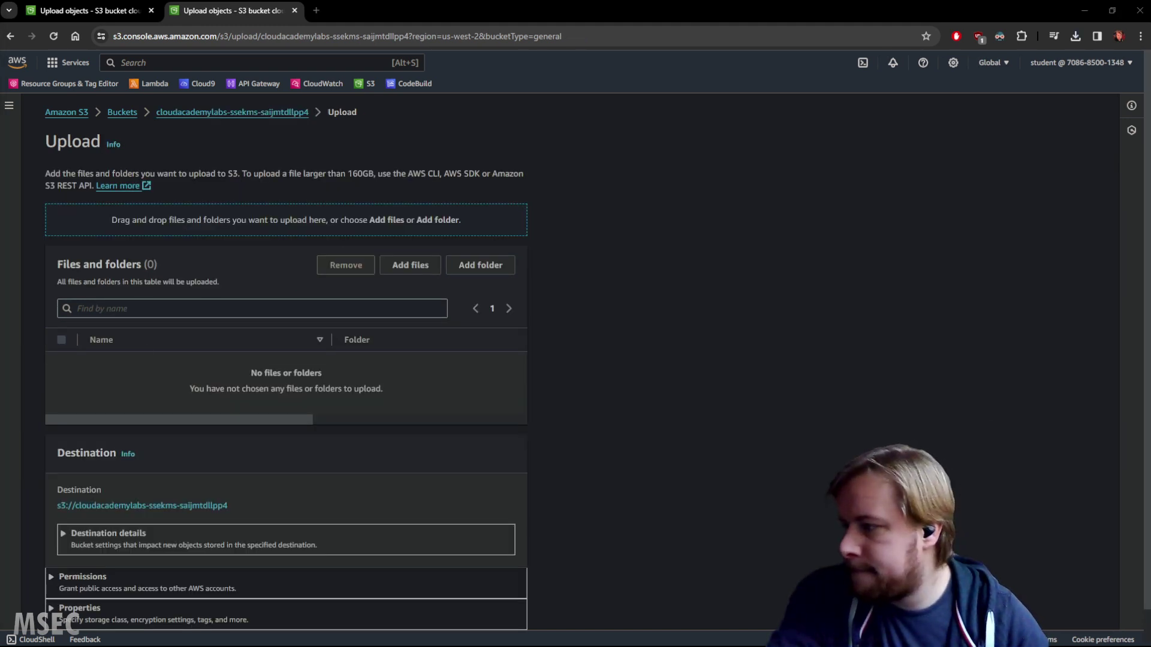
pyautogui.moveTo(427, 214); pyautogui.dragTo(430, 318)
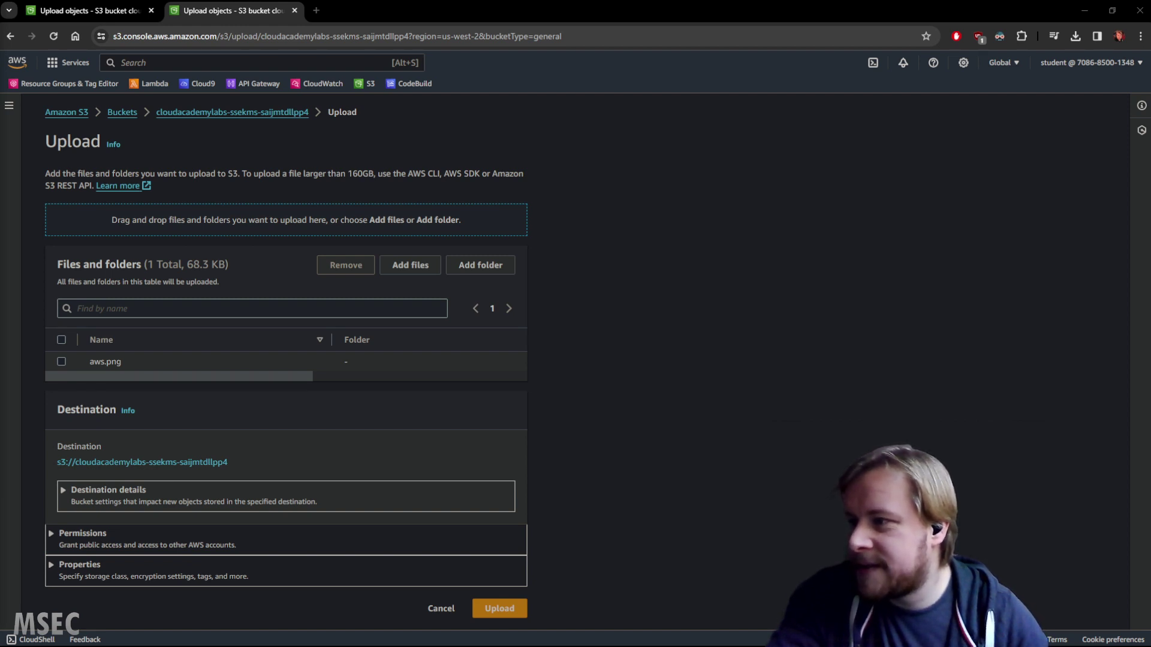
pyautogui.click(499, 609)
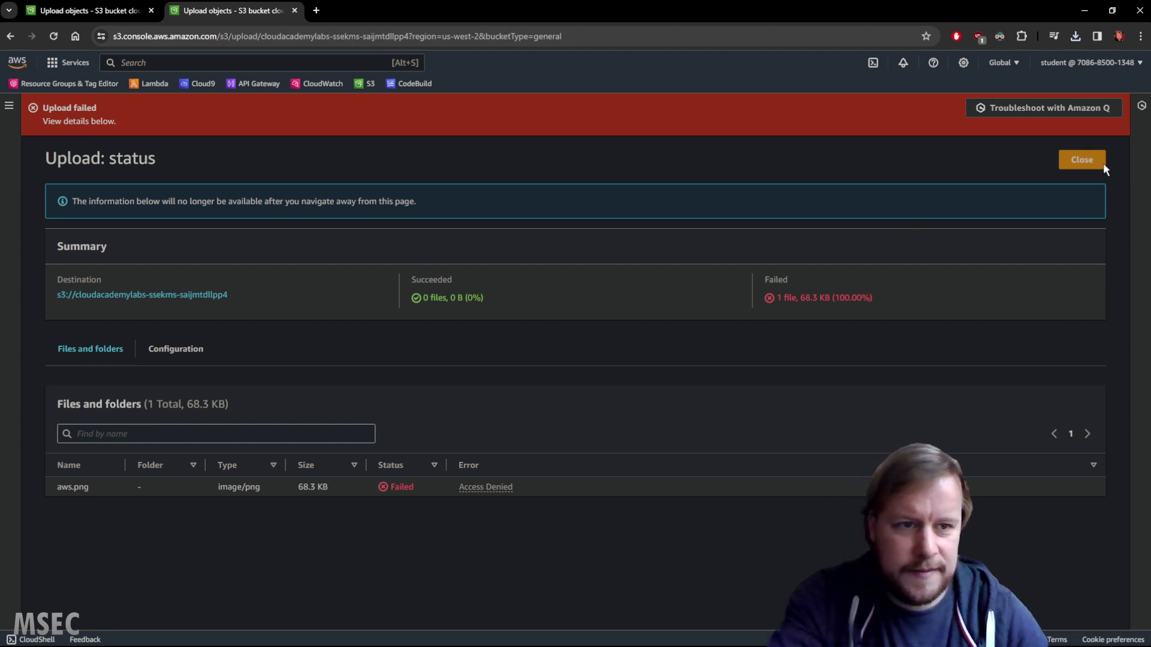
pyautogui.click(1080, 161)
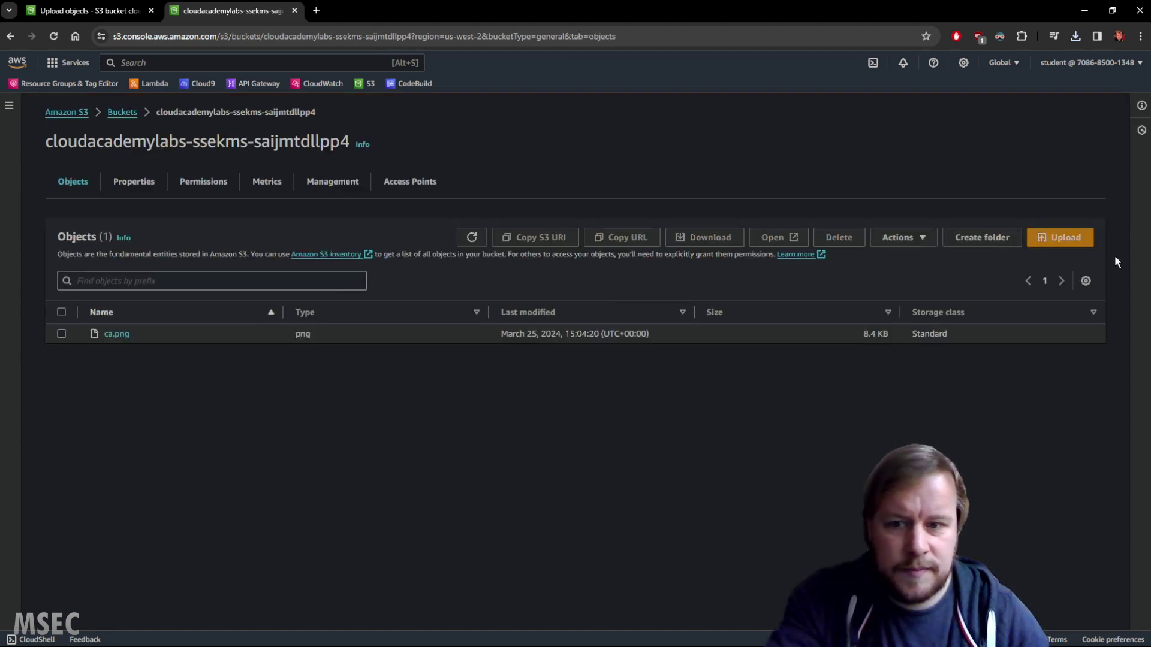
# - Add aws.png to a new upload to the bucket and expand its destination details and permissions
pyautogui.click(1049, 240)
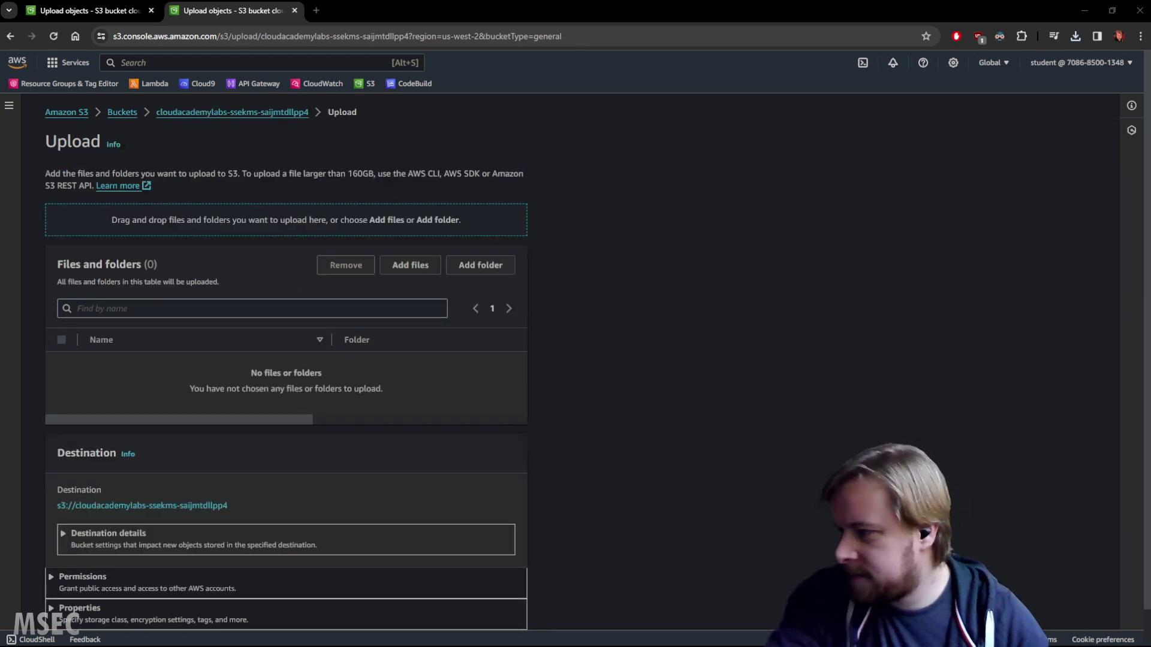
pyautogui.moveTo(3, 250); pyautogui.dragTo(291, 252)
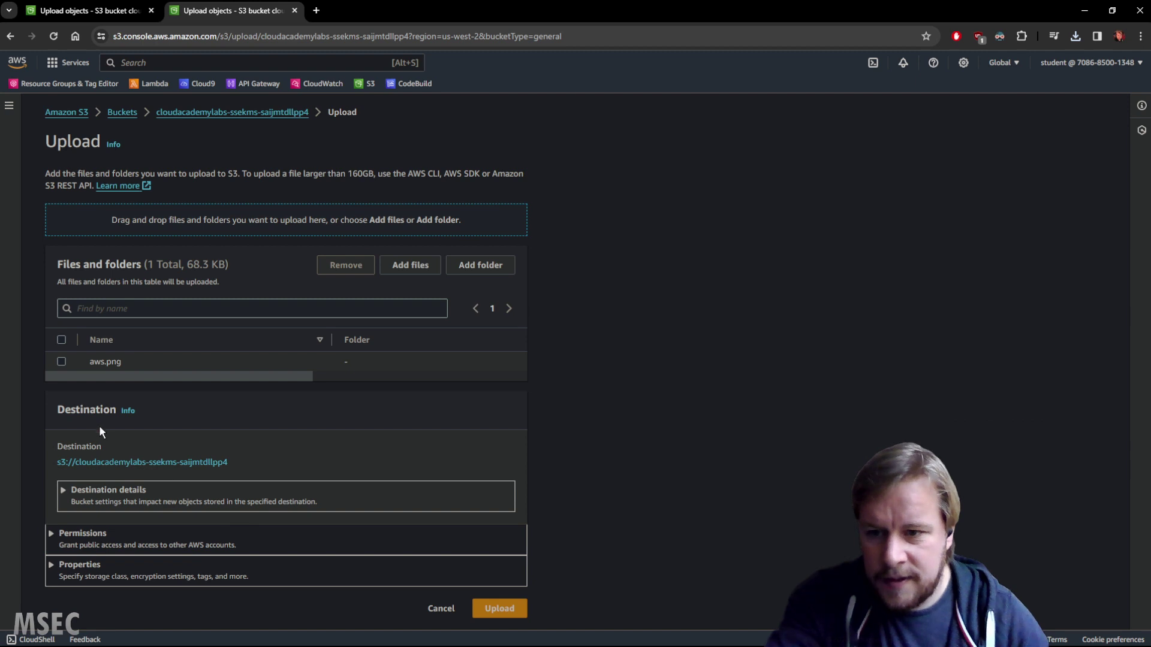
pyautogui.click(60, 362)
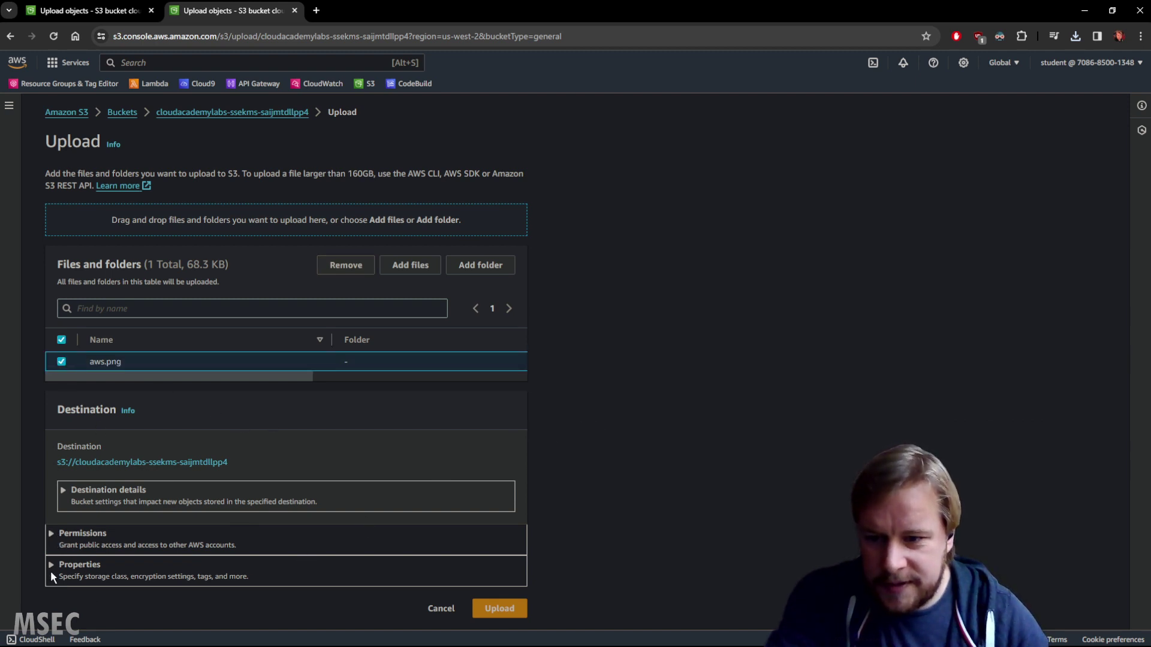
pyautogui.click(95, 490)
pyautogui.scroll(-3, 197, 509)
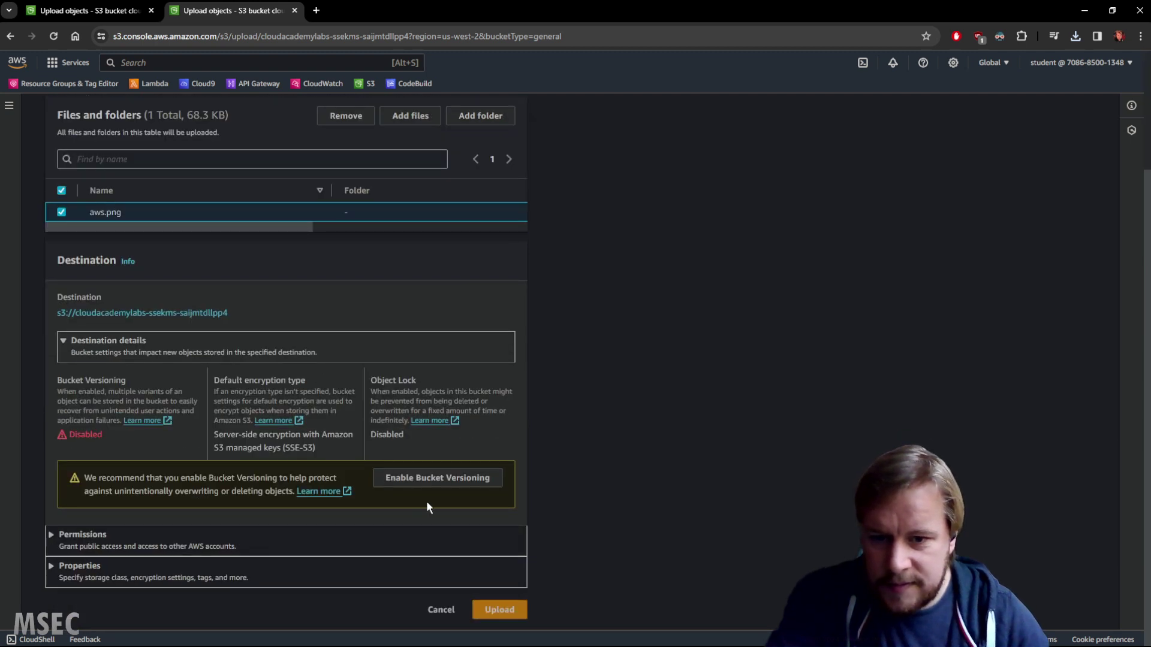
pyautogui.click(114, 532)
pyautogui.scroll(-1, 157, 531)
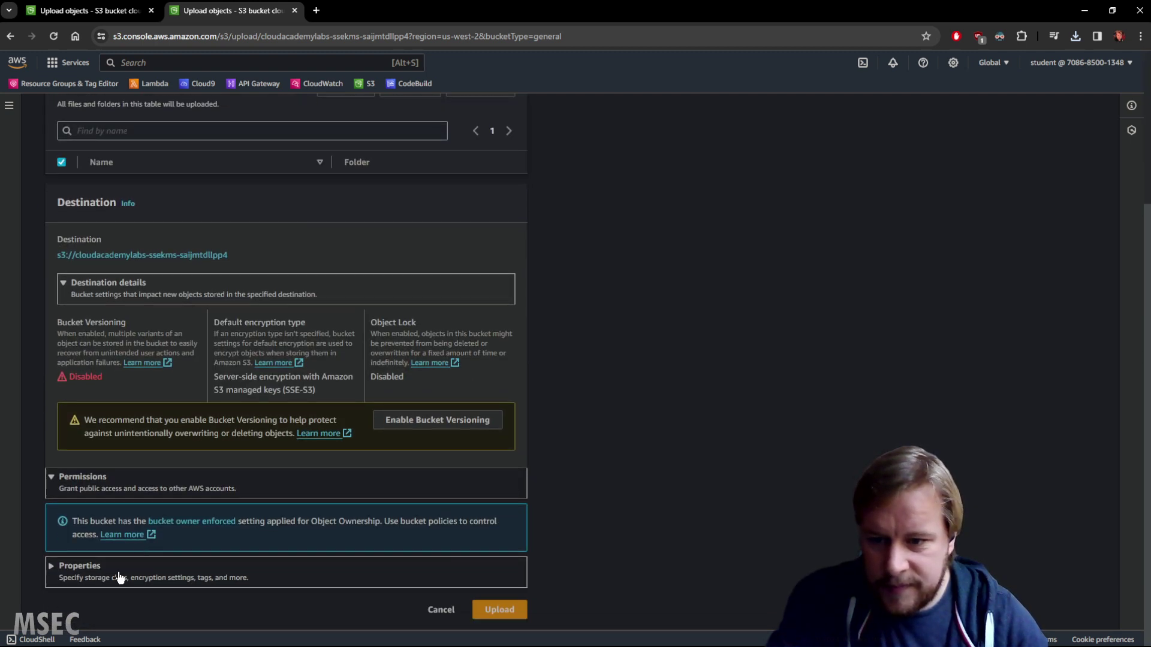
# - In the upload's properties, specify an encryption key and override the bucket's default encryption settings with SSE-KMS
pyautogui.click(71, 570)
pyautogui.scroll(-6, 192, 548)
pyautogui.scroll(-5, 253, 455)
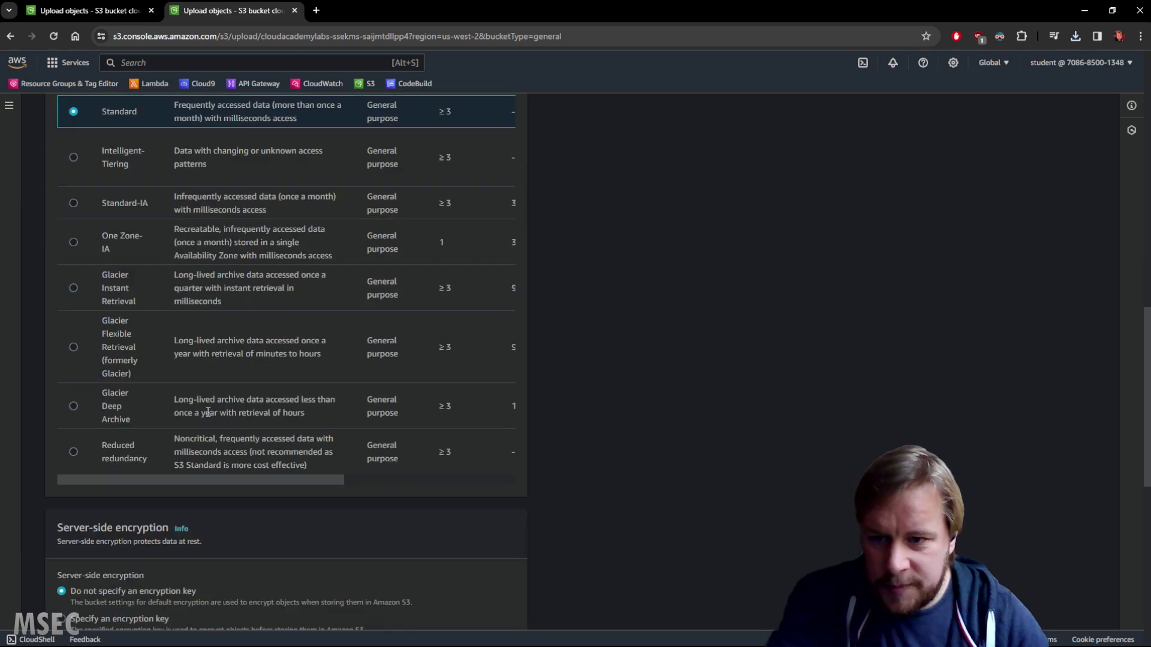
pyautogui.scroll(-5, 195, 405)
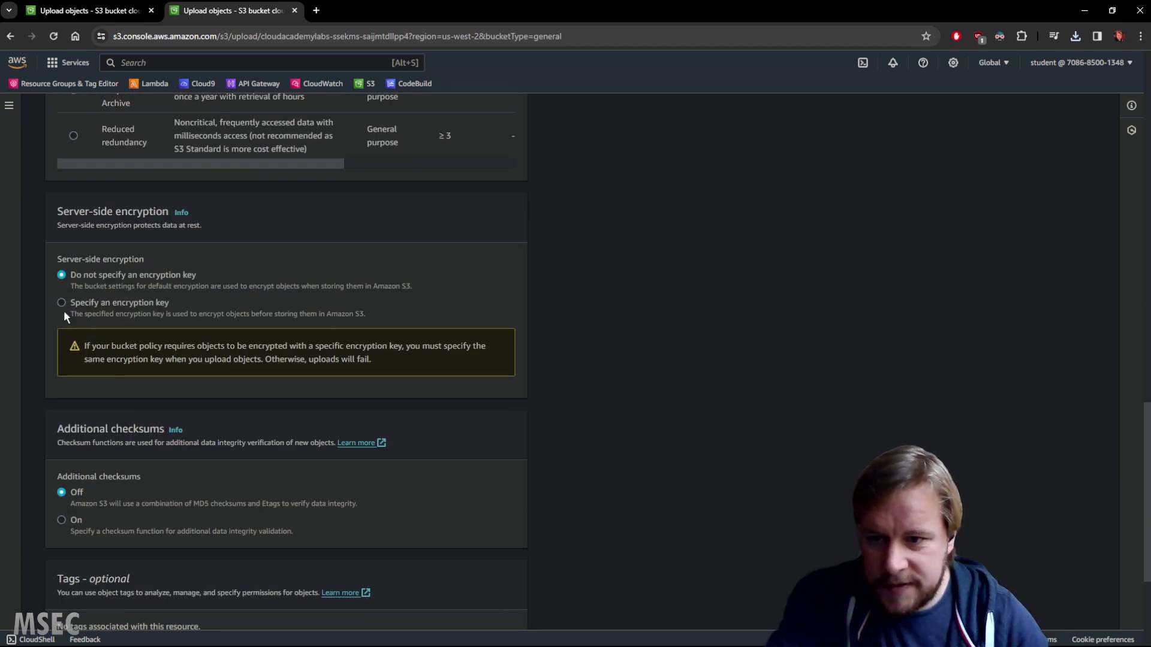
pyautogui.click(61, 303)
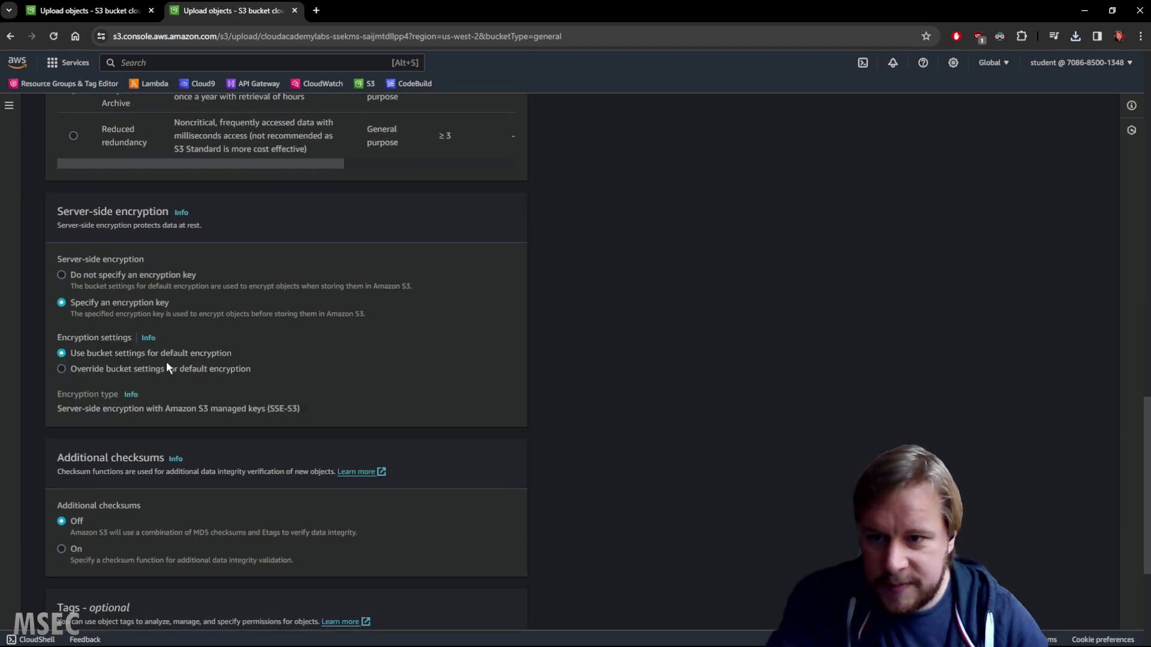
pyautogui.click(94, 369)
pyautogui.scroll(-3, 250, 383)
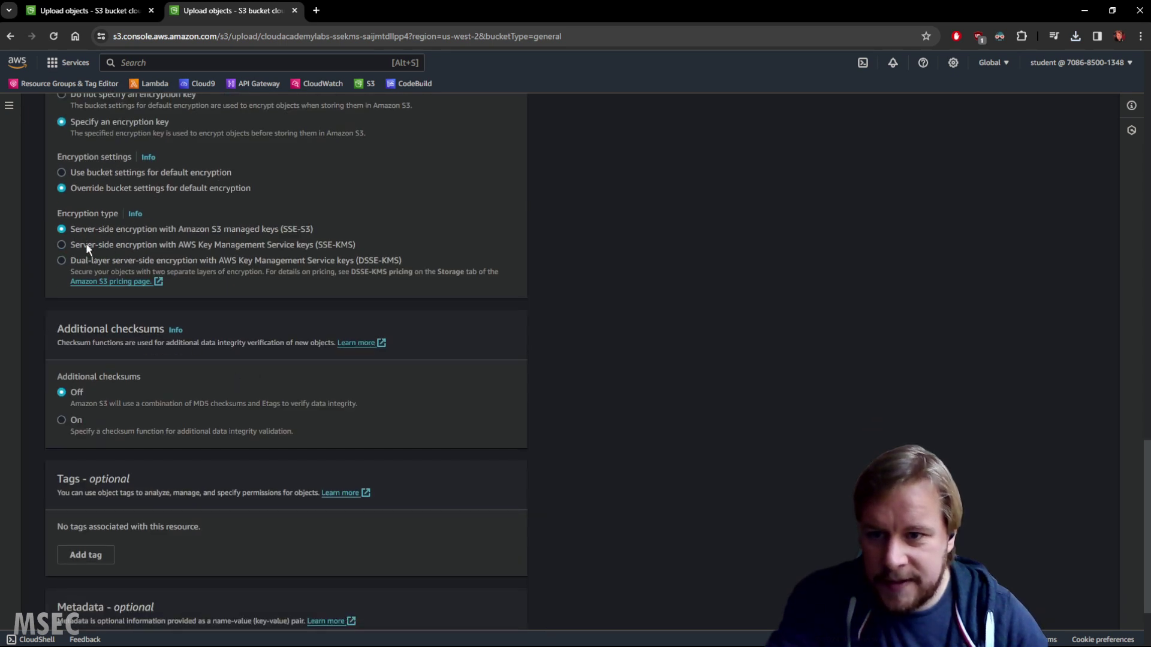
pyautogui.click(62, 243)
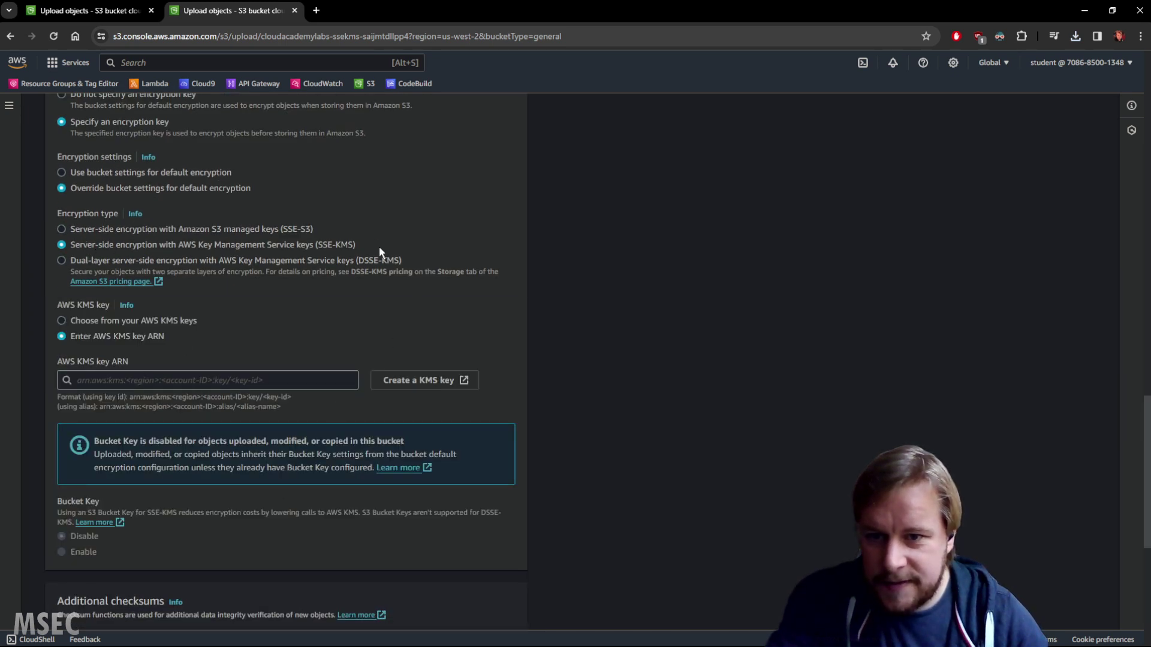
# - Choose calabs-CMK-key1337 from the available AWS KMS keys, upload aws.png and close the upload status
pyautogui.click(157, 377)
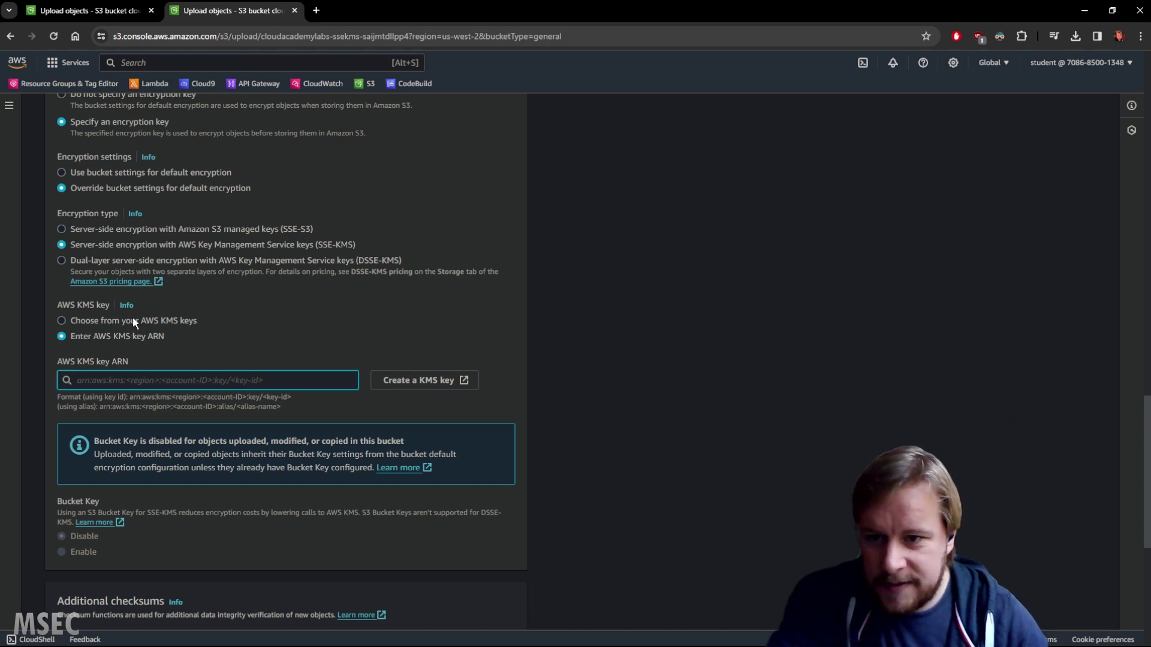
pyautogui.click(136, 321)
pyautogui.click(138, 378)
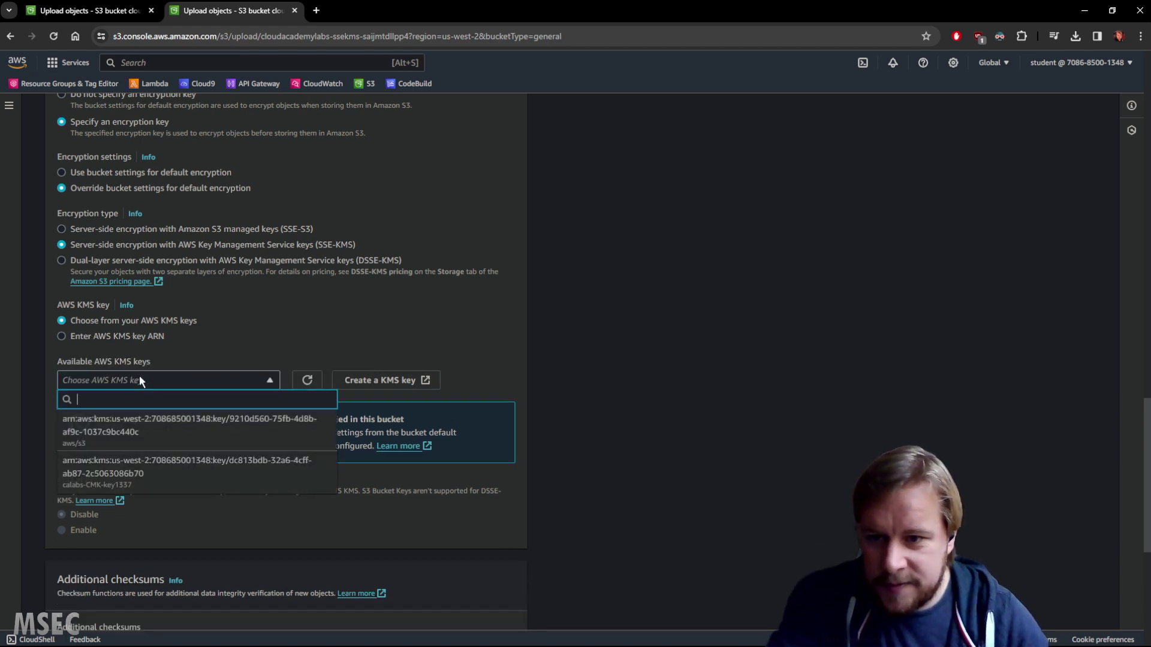
pyautogui.click(106, 470)
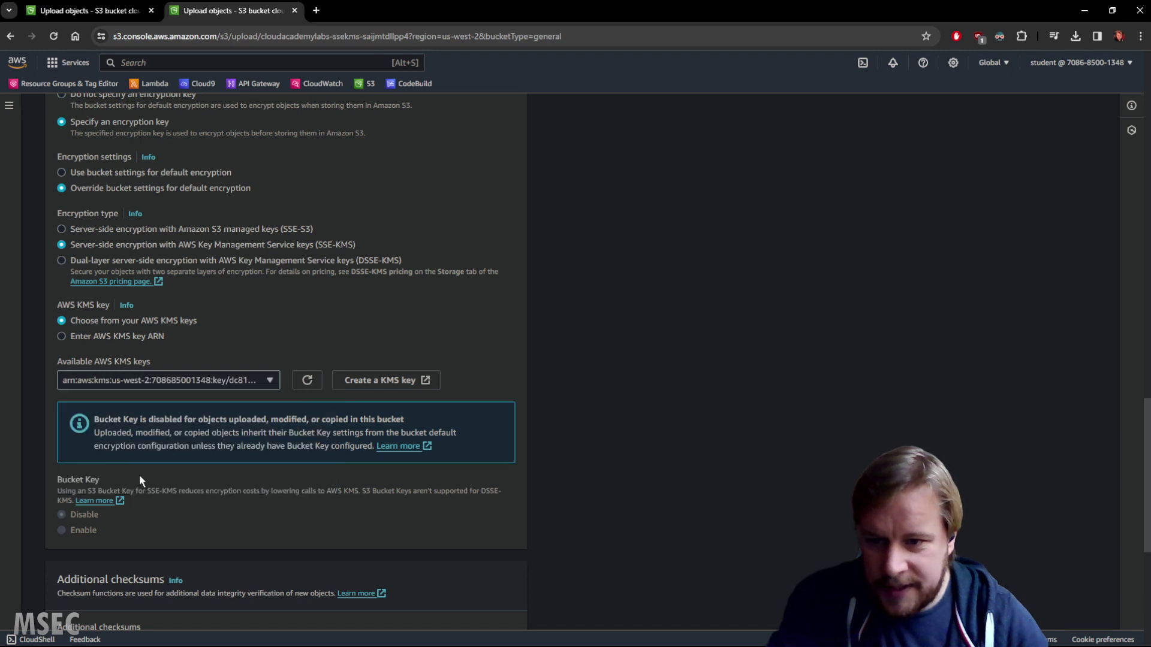
pyautogui.scroll(-10, 362, 346)
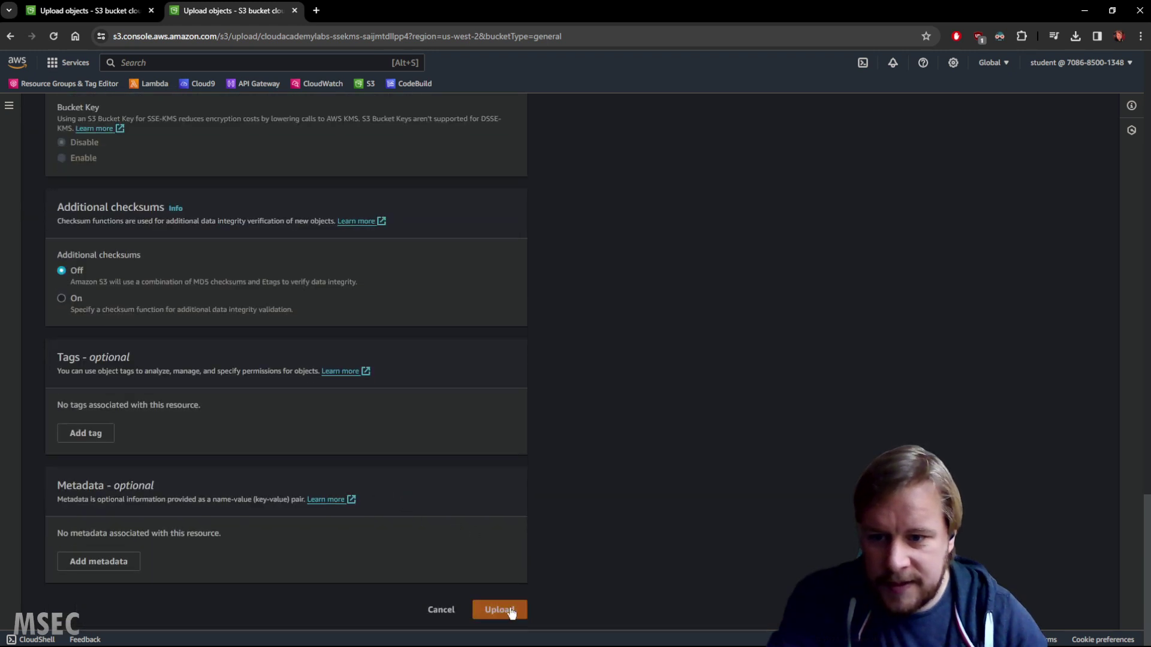
pyautogui.click(497, 609)
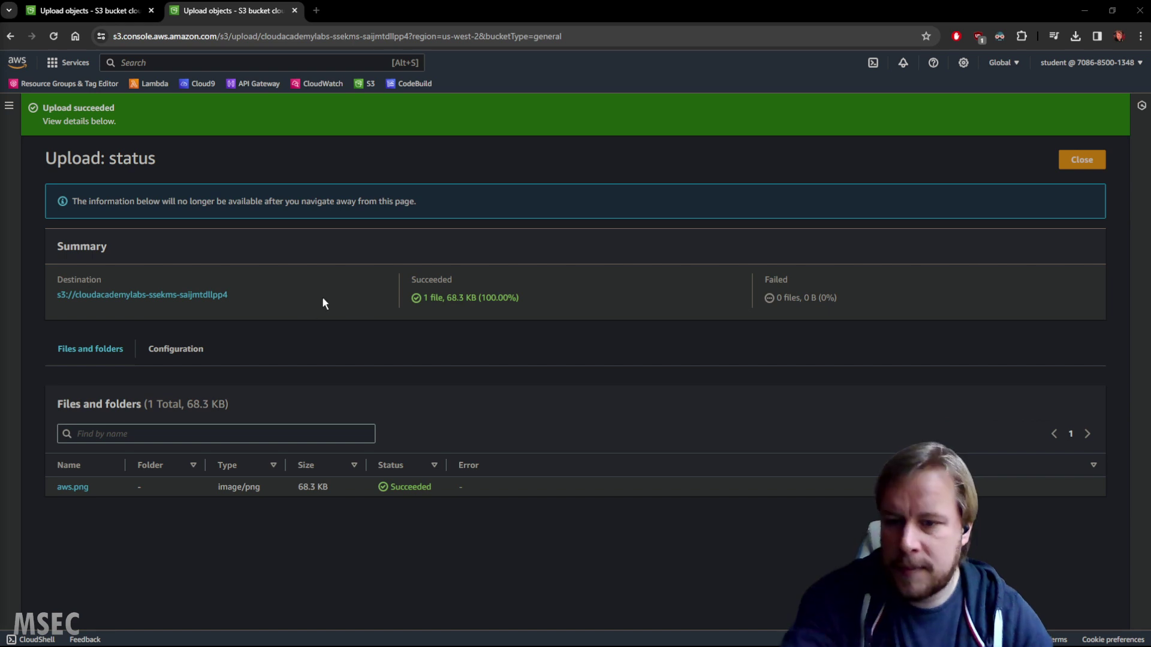
pyautogui.click(1082, 161)
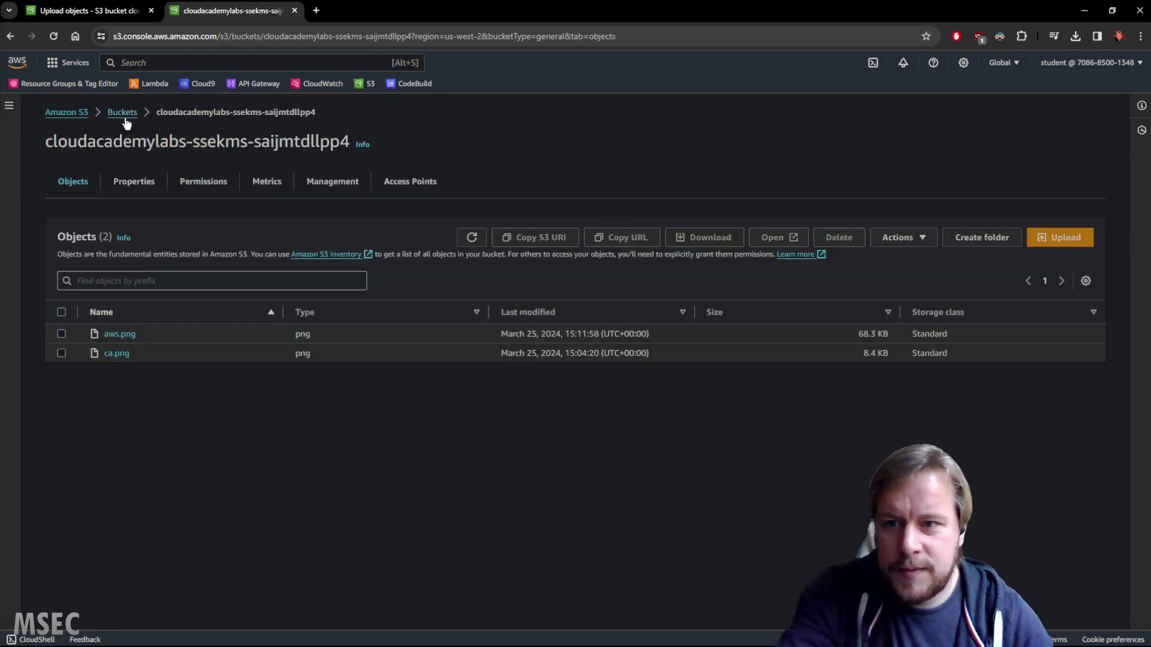
# - Open the bucket's policy for editing and set its Id to RequireSSEKMSWithSpecificCMK
pyautogui.click(201, 182)
pyautogui.scroll(-5, 540, 420)
pyautogui.scroll(-3, 535, 424)
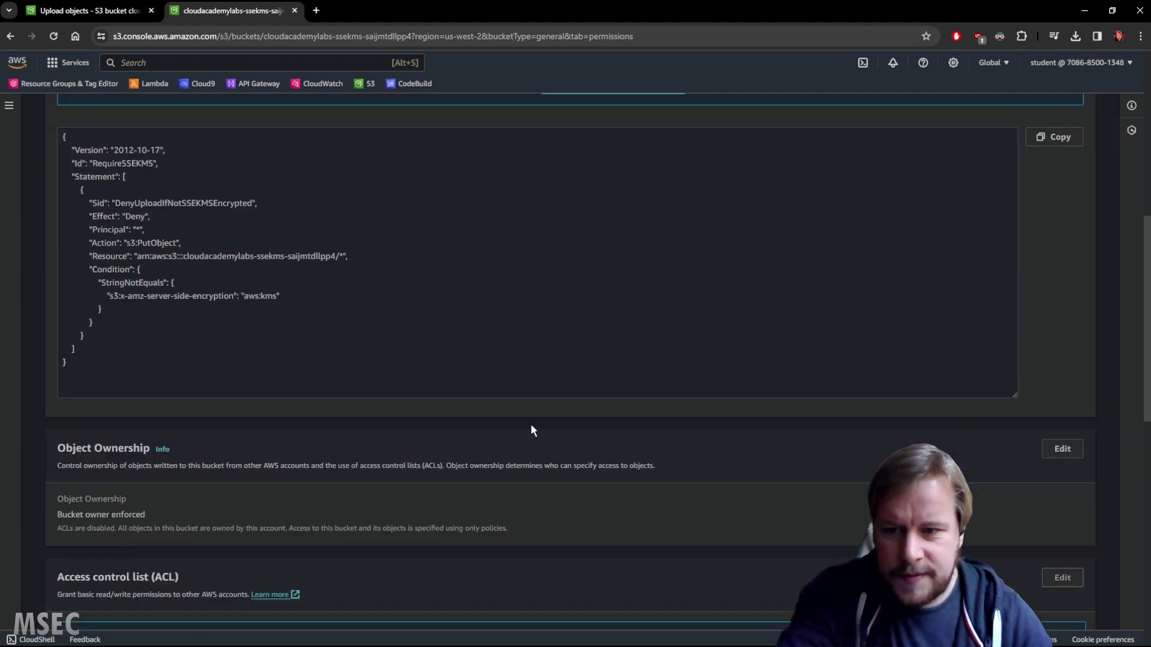
pyautogui.scroll(4, 532, 431)
pyautogui.click(1005, 247)
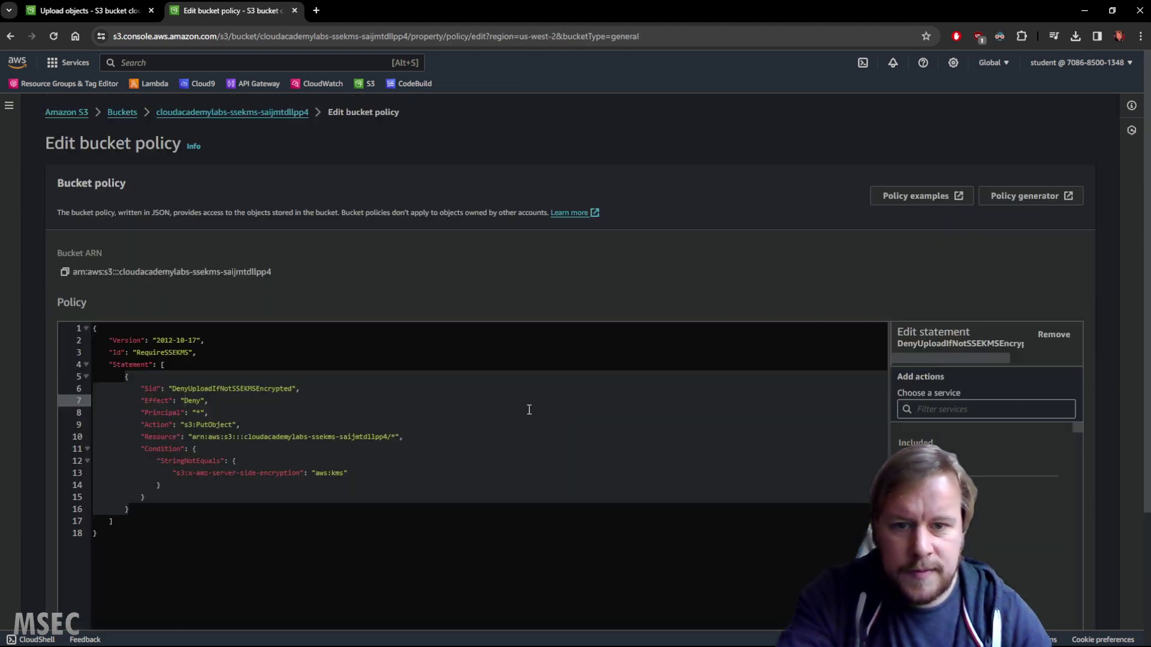
pyautogui.scroll(-1, 361, 358)
pyautogui.click(347, 345)
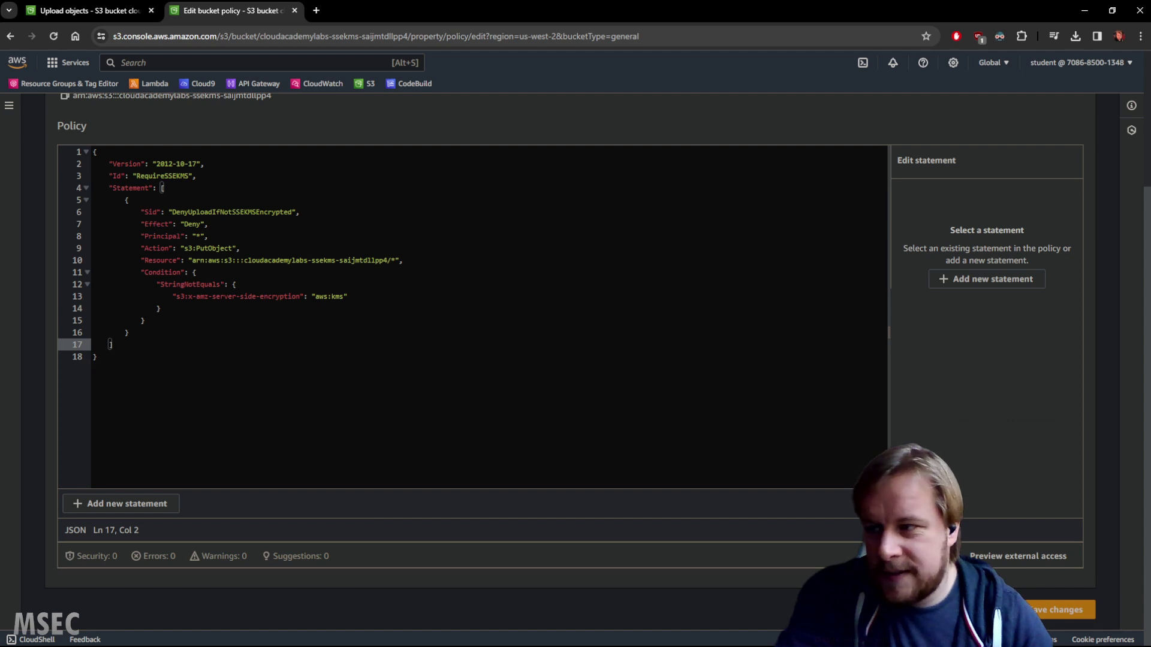
pyautogui.doubleClick(172, 176)
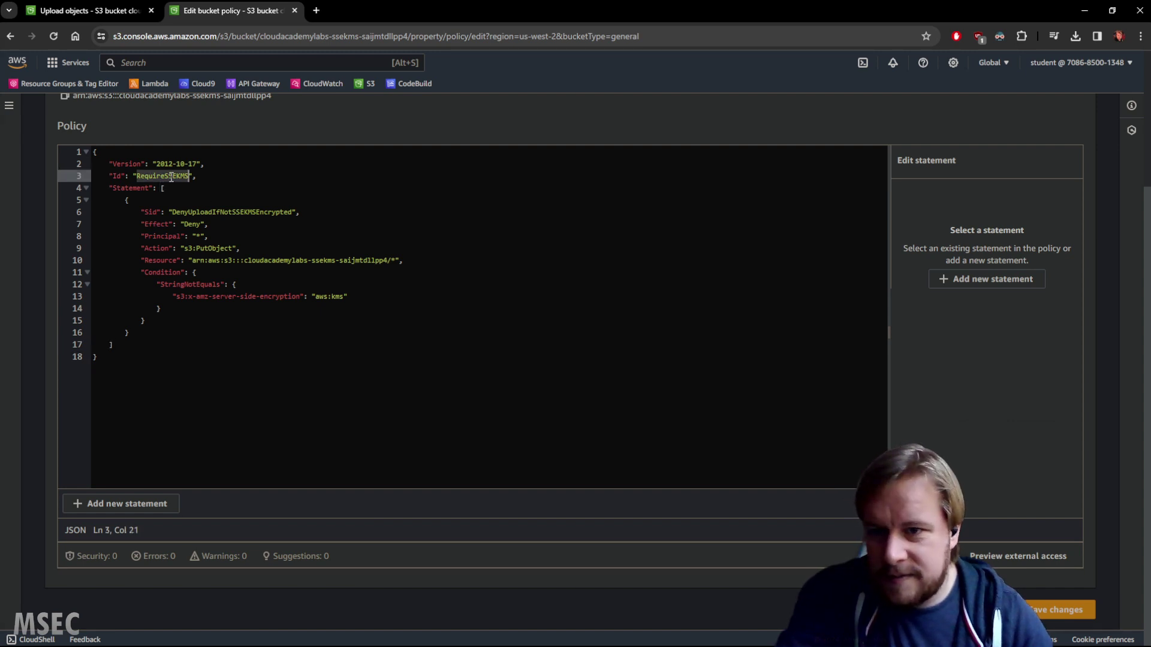
pyautogui.write('RequireSSEKMSWithSpecificCMK')
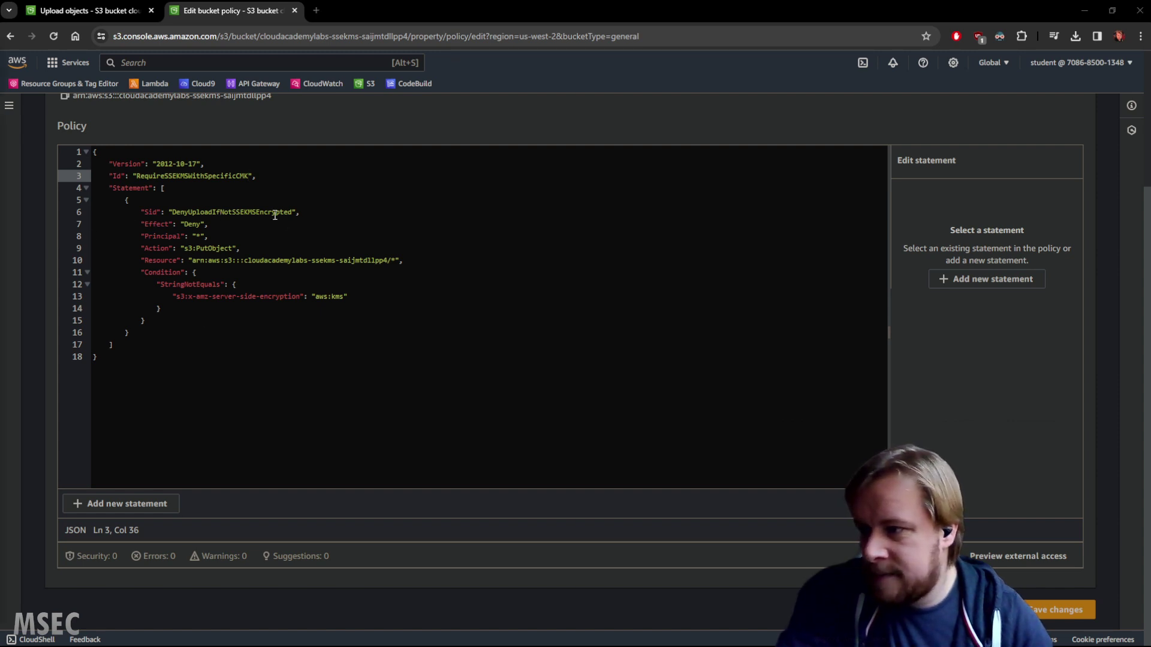
# - Change the deny statement's Sid to DenyUploadIfNotSpecificCMK
pyautogui.click(227, 211)
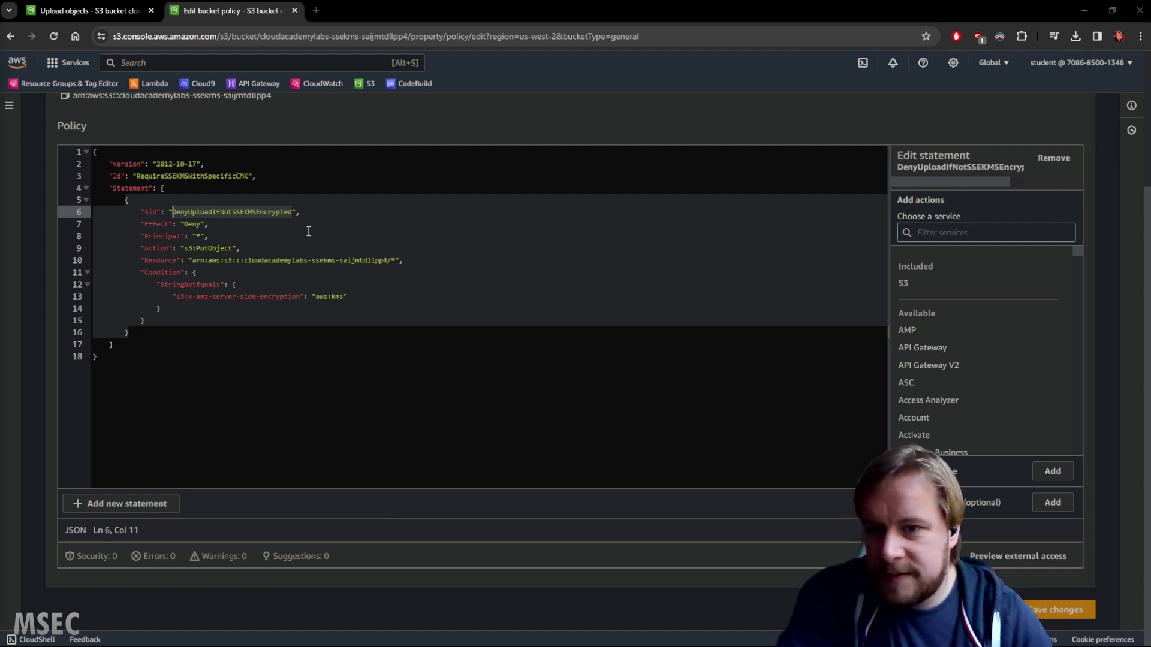
pyautogui.click(280, 211)
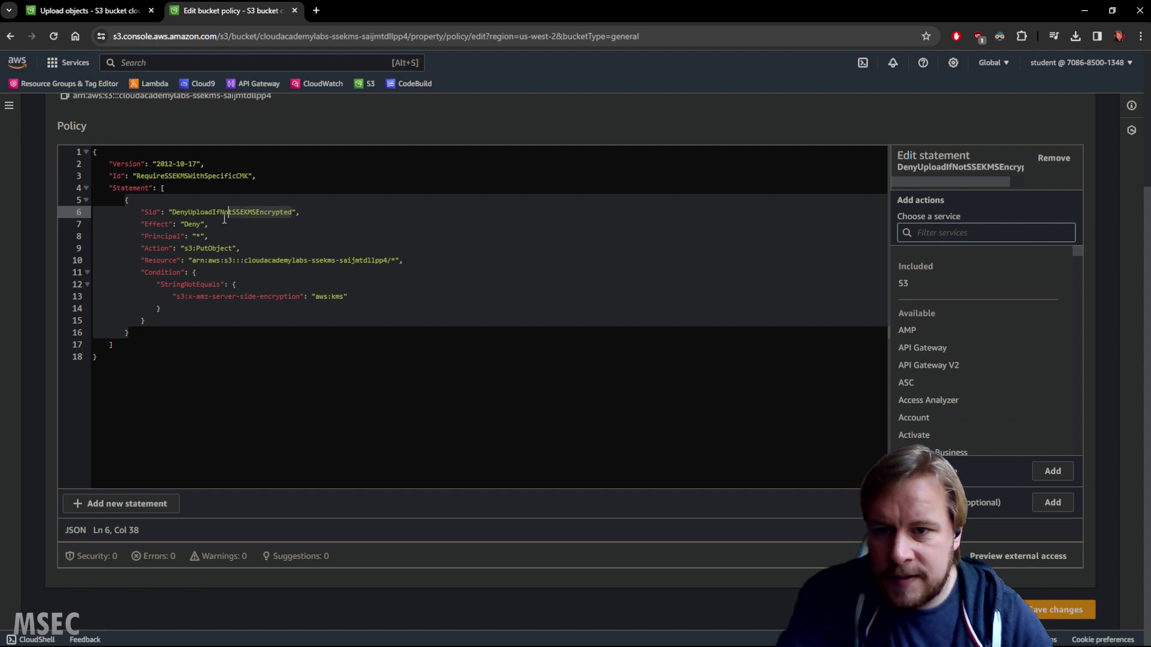
pyautogui.write('SpecificCMK')
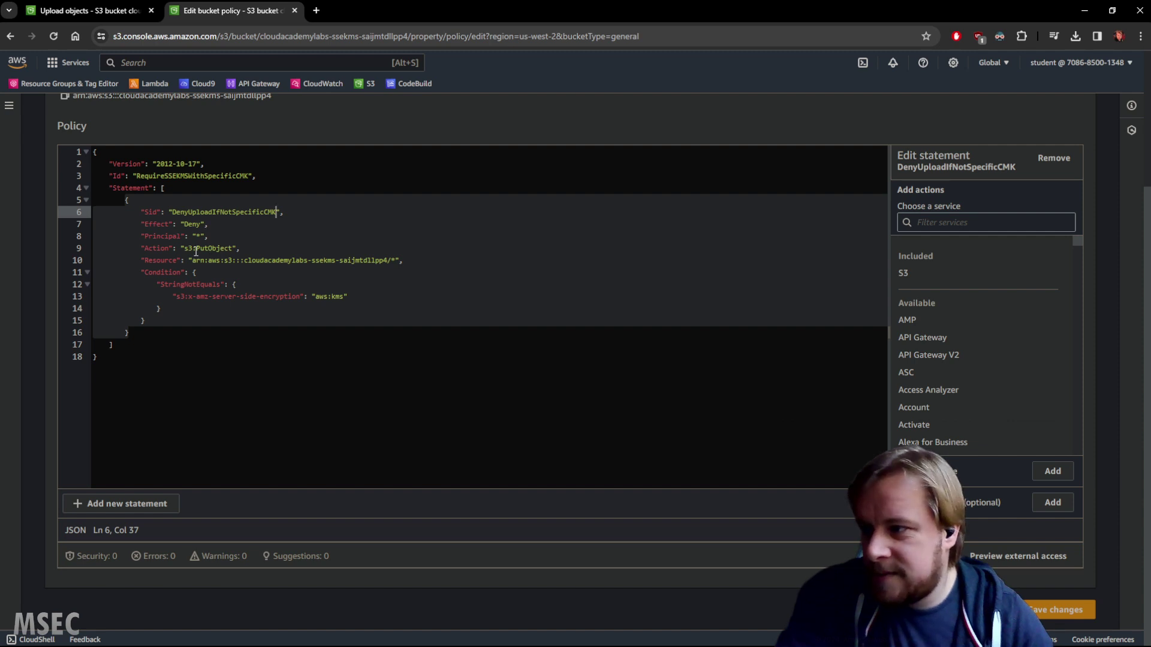
# - Extend the deny statement's StringNotEquals condition key to s3:x-amz-server-side-encryption-aws-kms-key-id
pyautogui.click(209, 237)
pyautogui.doubleClick(200, 250)
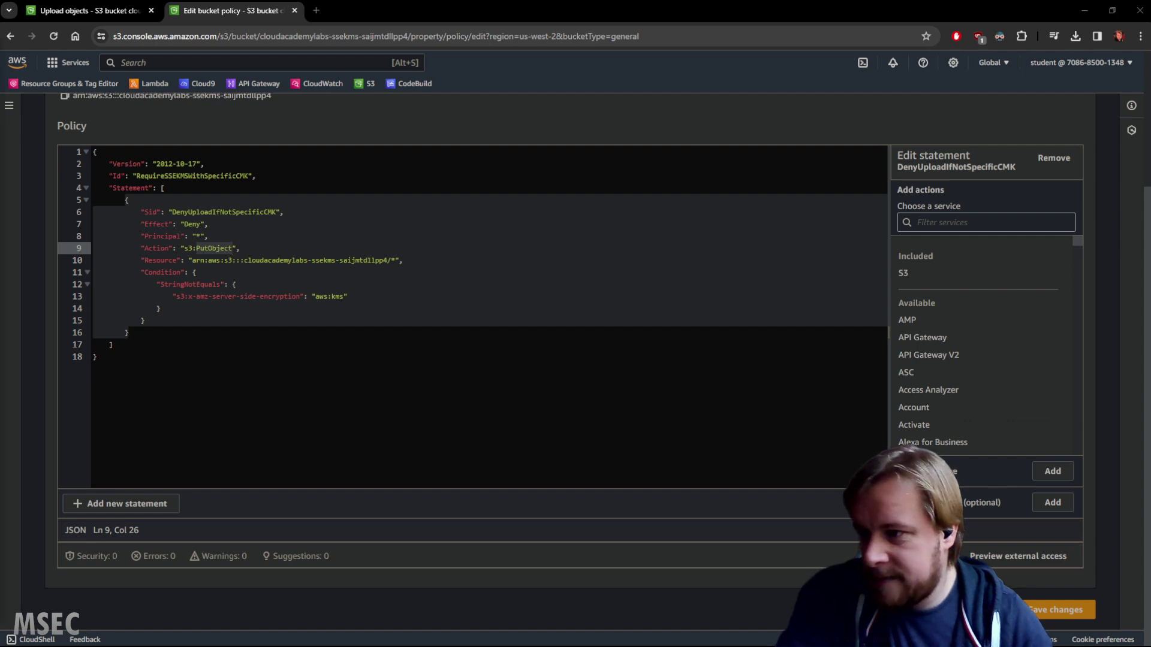
pyautogui.moveTo(300, 296); pyautogui.dragTo(190, 300)
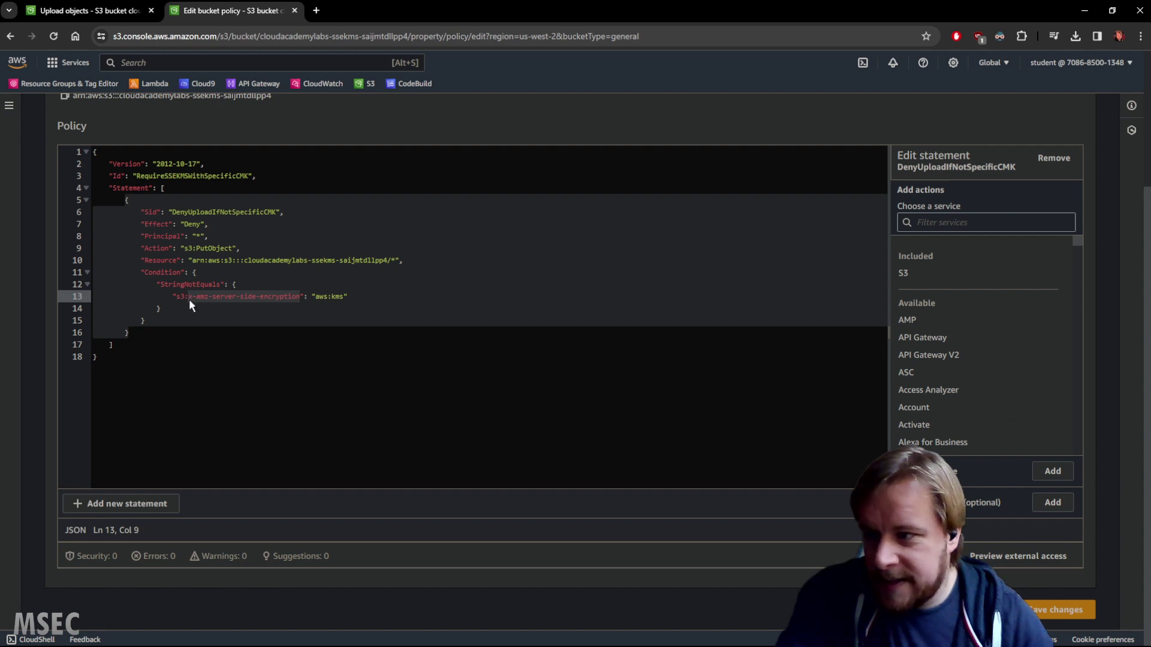
pyautogui.press('Right')
pyautogui.write('-aws-kms-key-id')
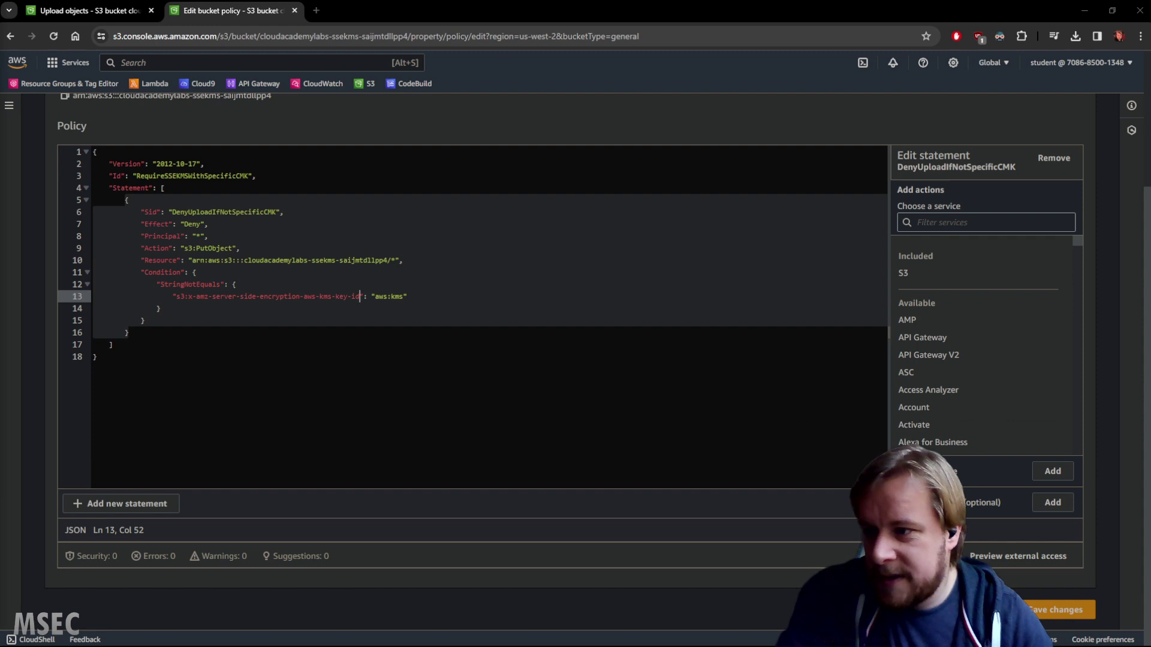
# - Keep the policy editor open and, in the browser tab with the upload status, search for kms and open Key Management Service
pyautogui.click(93, 10)
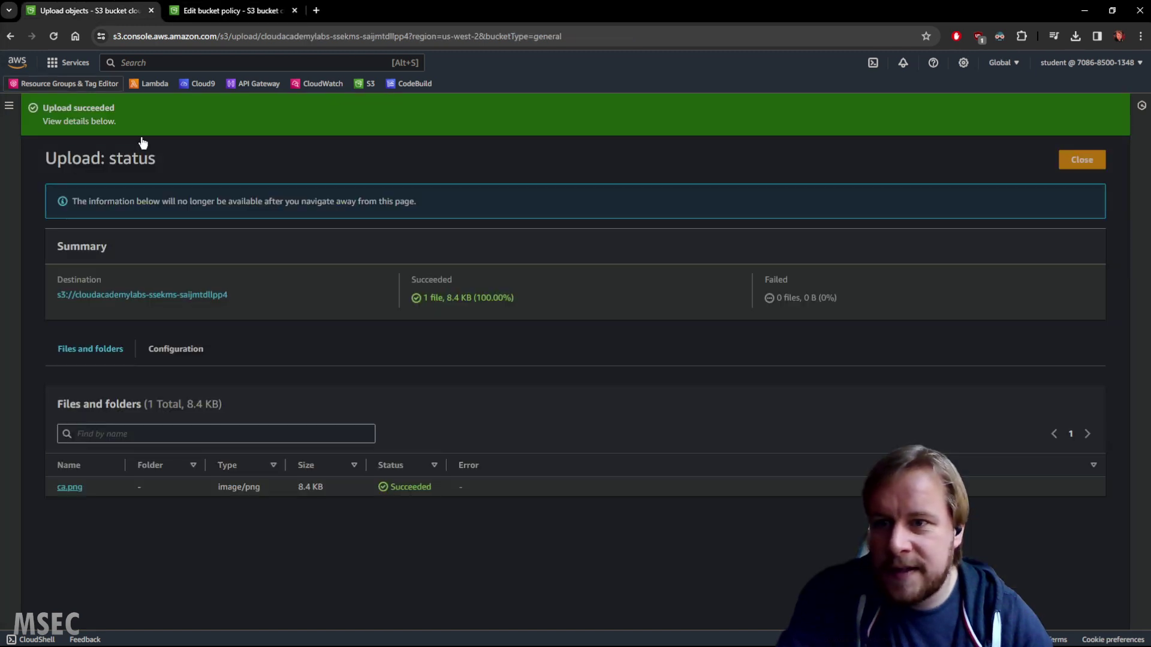
pyautogui.click(203, 64)
pyautogui.write('m')
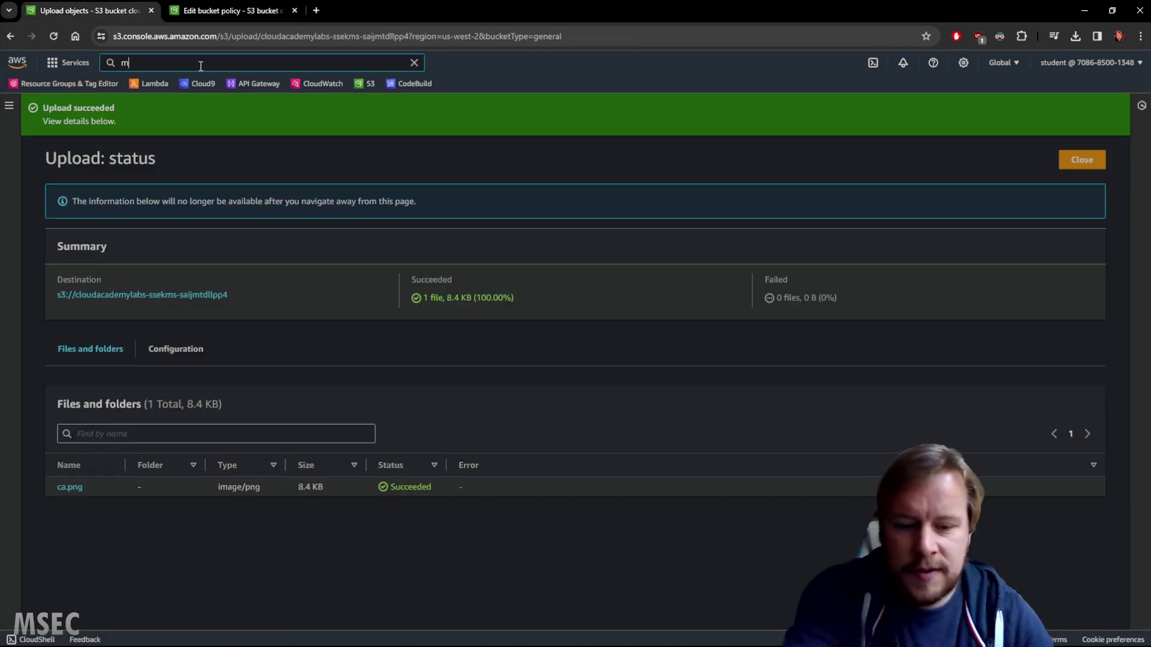
pyautogui.press('BackSpace')
pyautogui.write('kms')
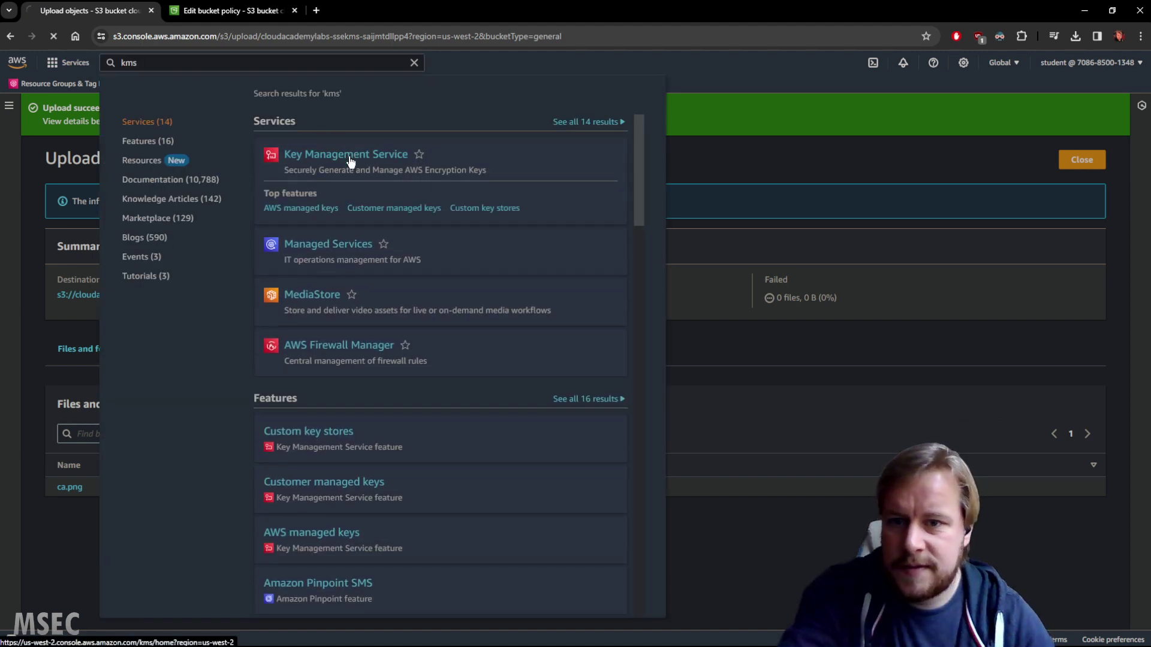
pyautogui.click(349, 157)
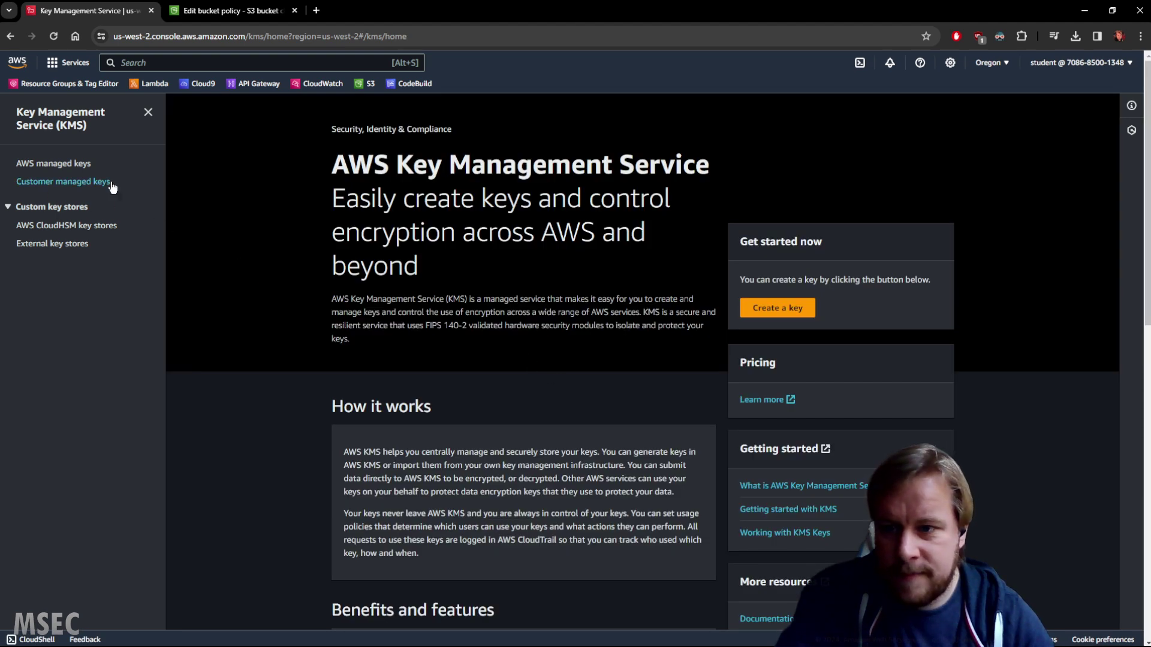
# - Open the customer managed key calabs-CMK-key1337 and copy its ARN
pyautogui.click(69, 181)
pyautogui.click(267, 236)
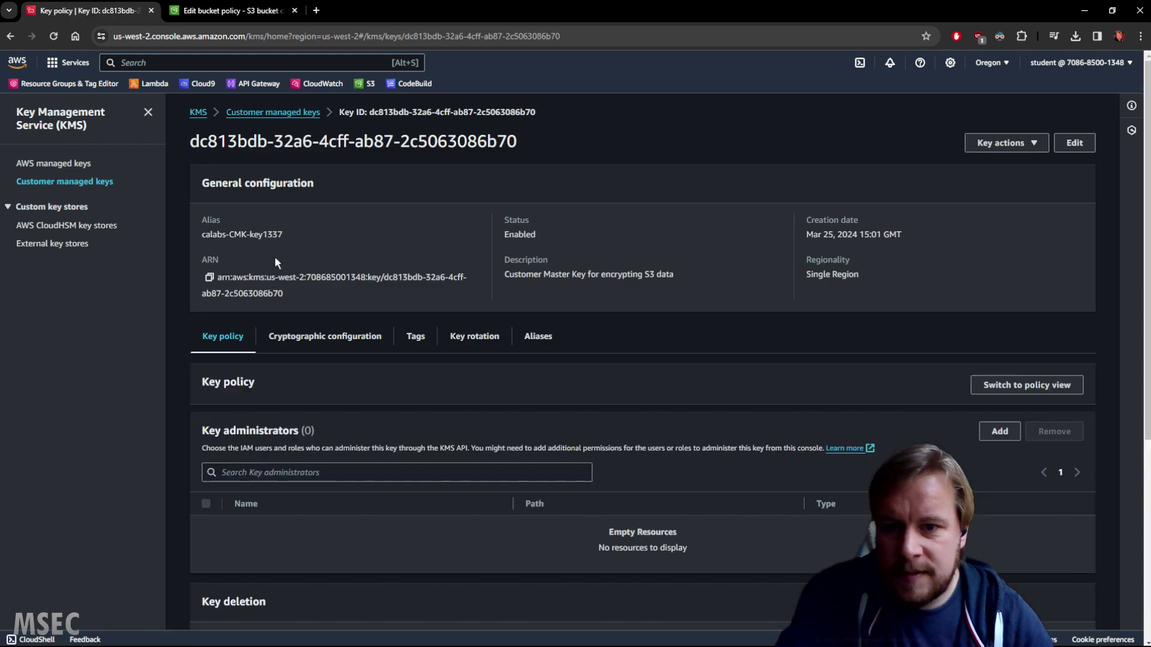
pyautogui.click(209, 277)
# - Replace the aws:kms value in the bucket policy's condition with the copied key ARN, save the changes and review the condition line
pyautogui.click(228, 10)
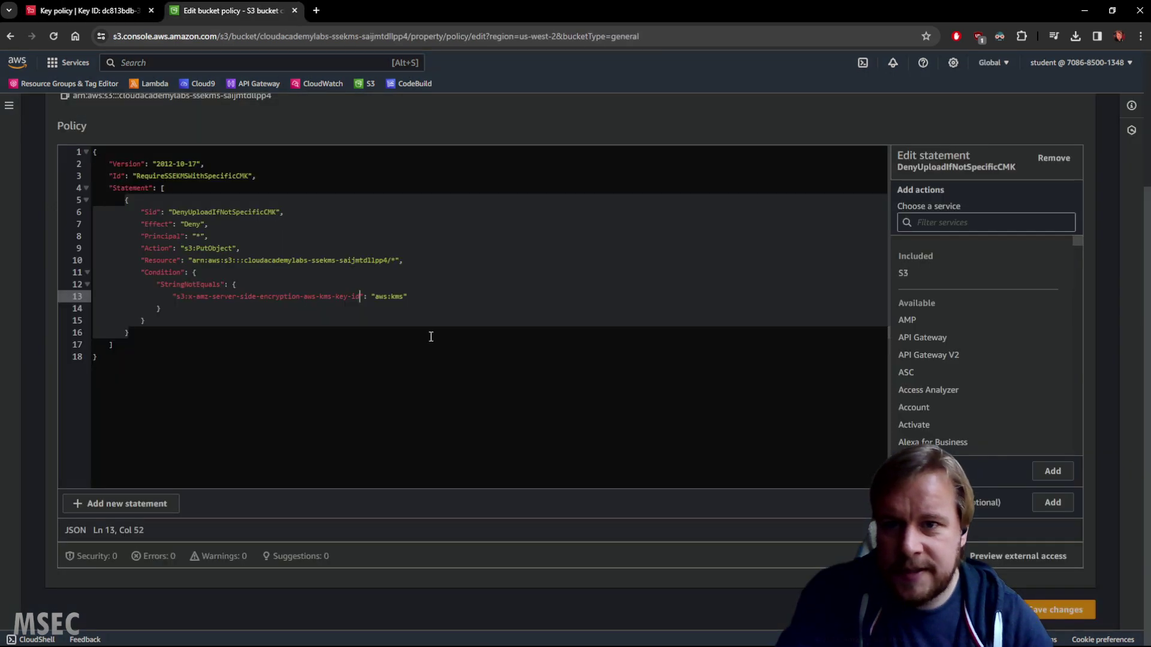
pyautogui.moveTo(374, 296); pyautogui.dragTo(405, 296)
pyautogui.hotkey('ctrl', 'v')
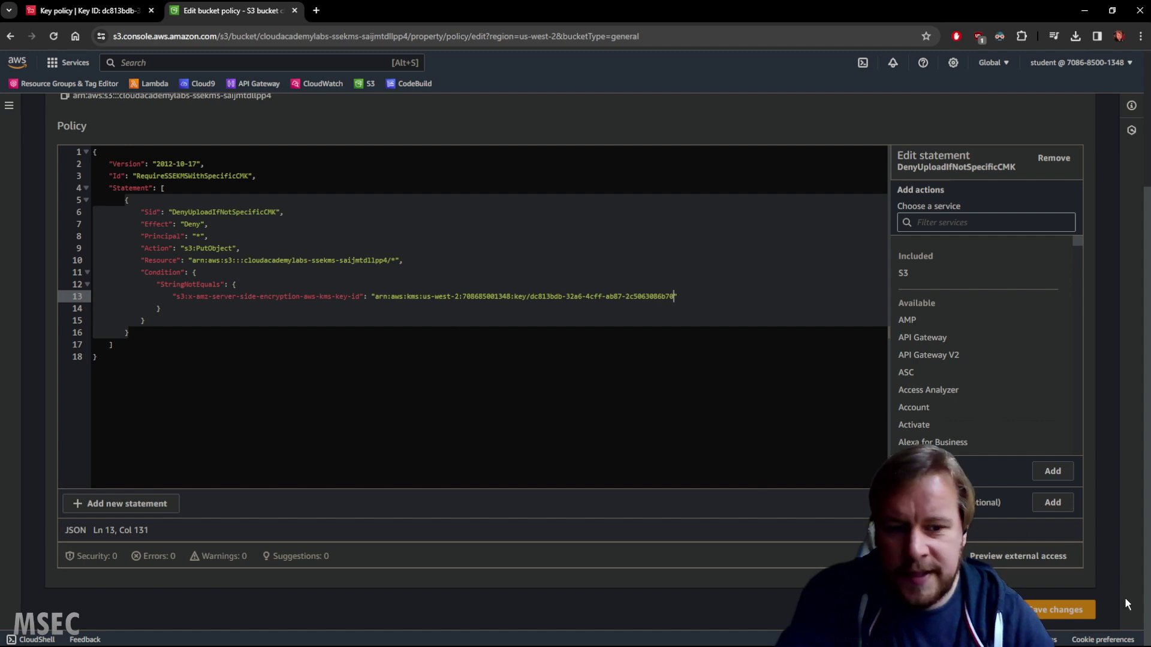
pyautogui.click(1064, 616)
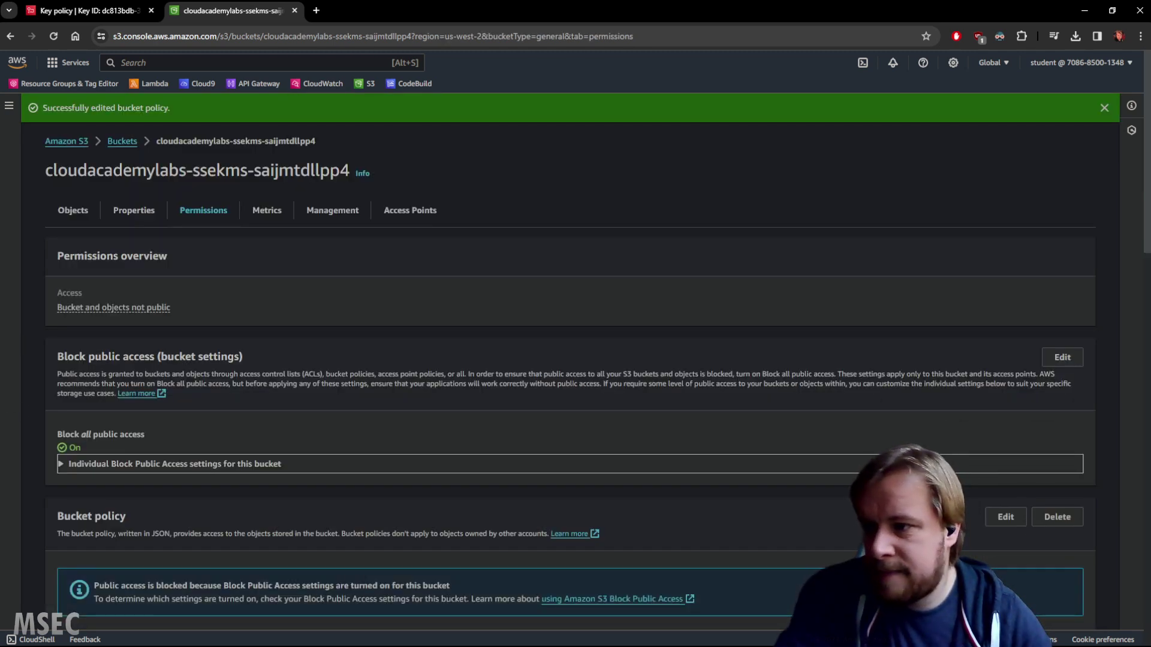
pyautogui.scroll(-3, 311, 315)
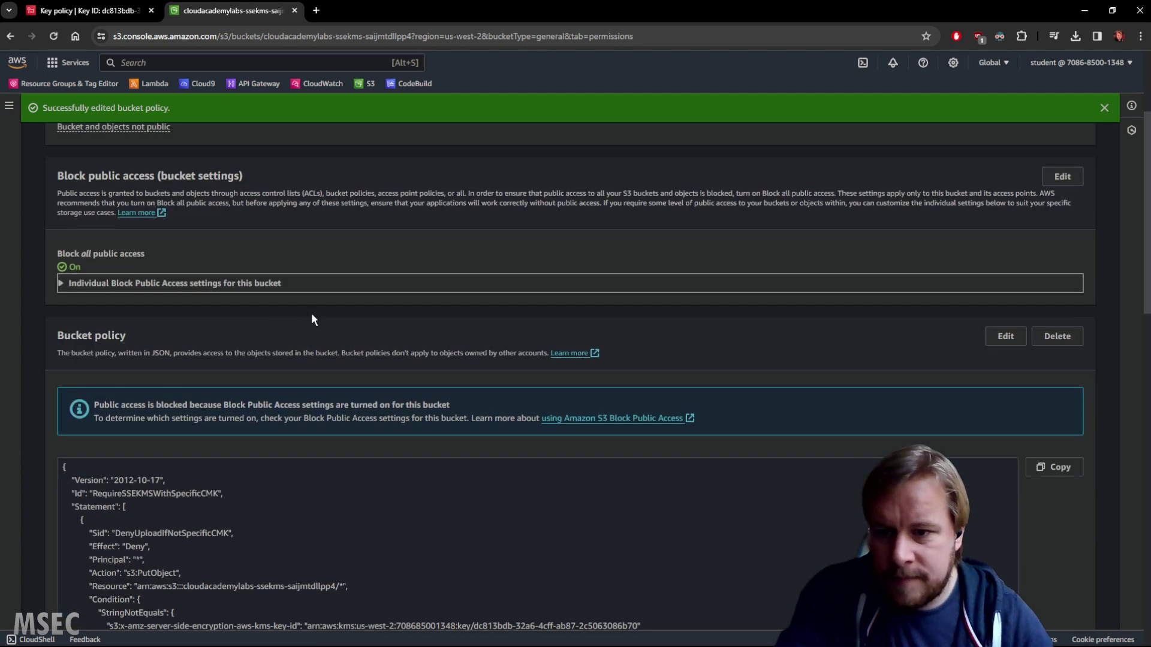
pyautogui.scroll(-3, 327, 402)
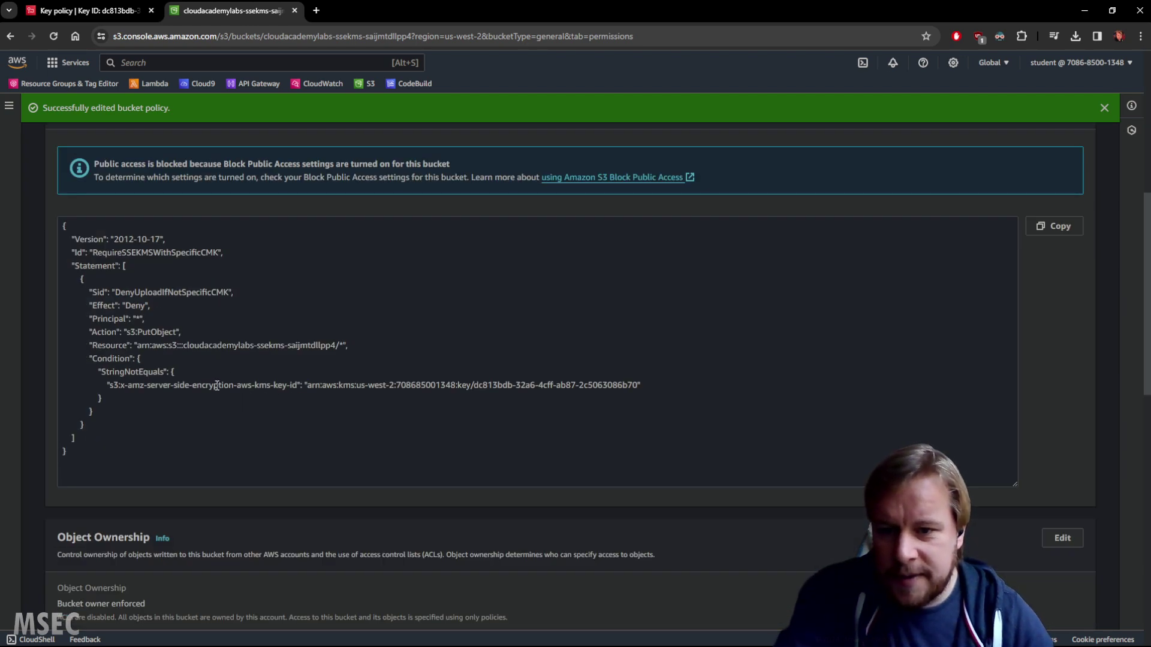
pyautogui.moveTo(120, 387); pyautogui.dragTo(646, 382)
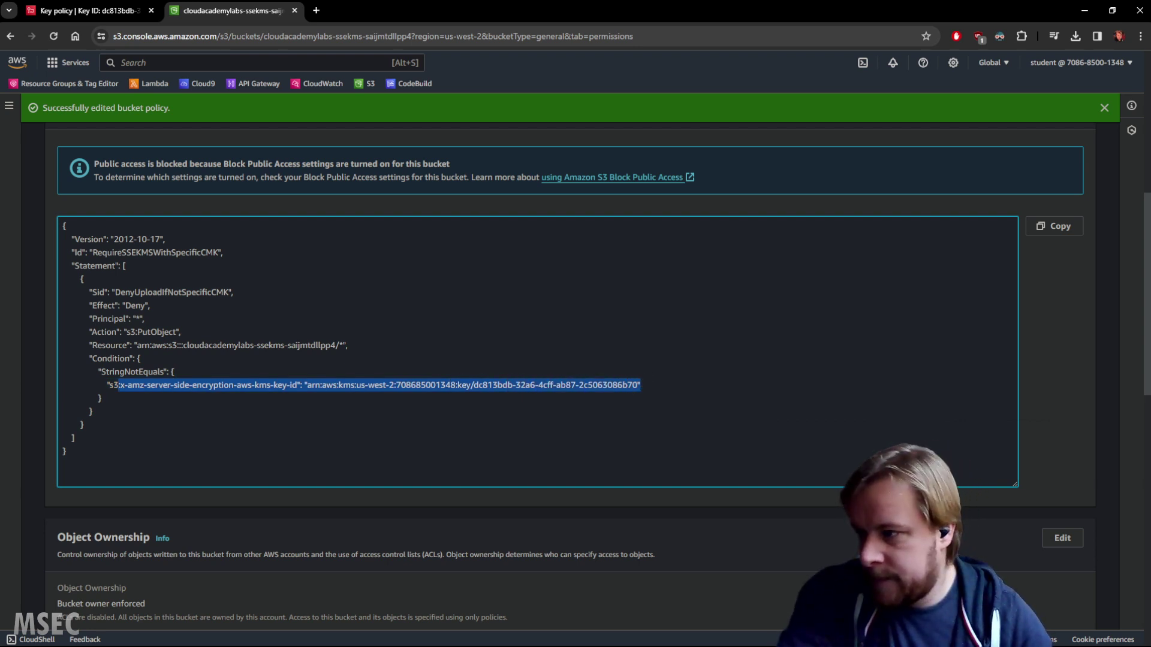
# - Switch to the Cloud Academy lab window, run the Bucket Policy Applied to S3 Bucket validation check and minimize the window
pyautogui.hotkey('alt', 'Tab')
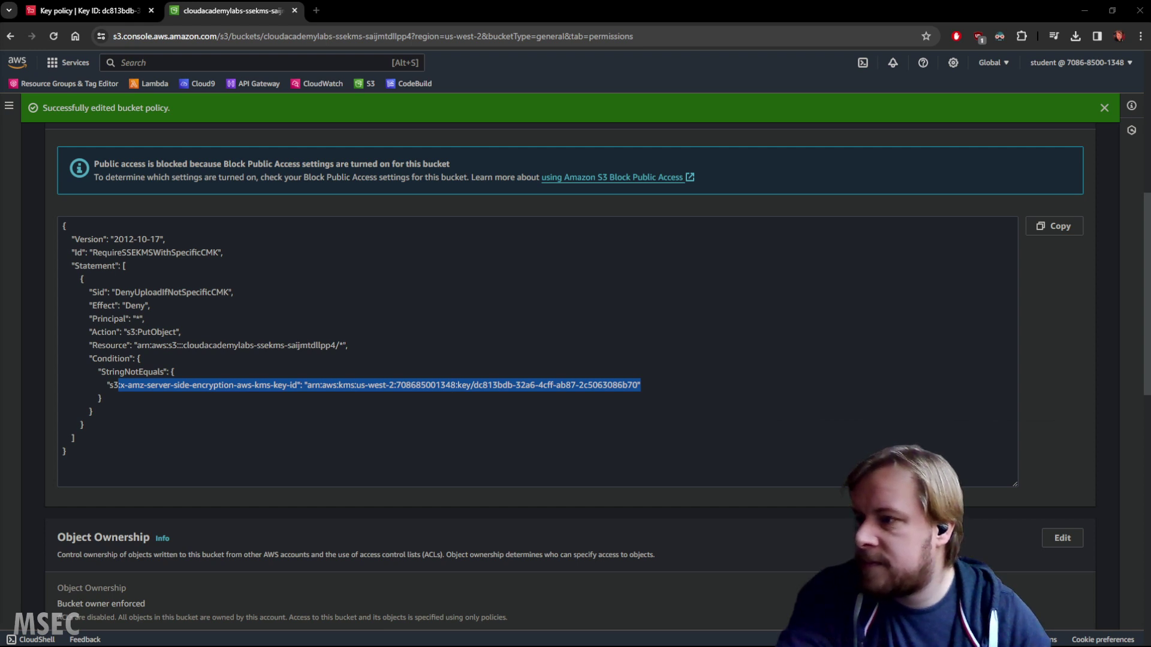
pyautogui.hotkey('alt', 'Tab')
pyautogui.scroll(-10, 560, 339)
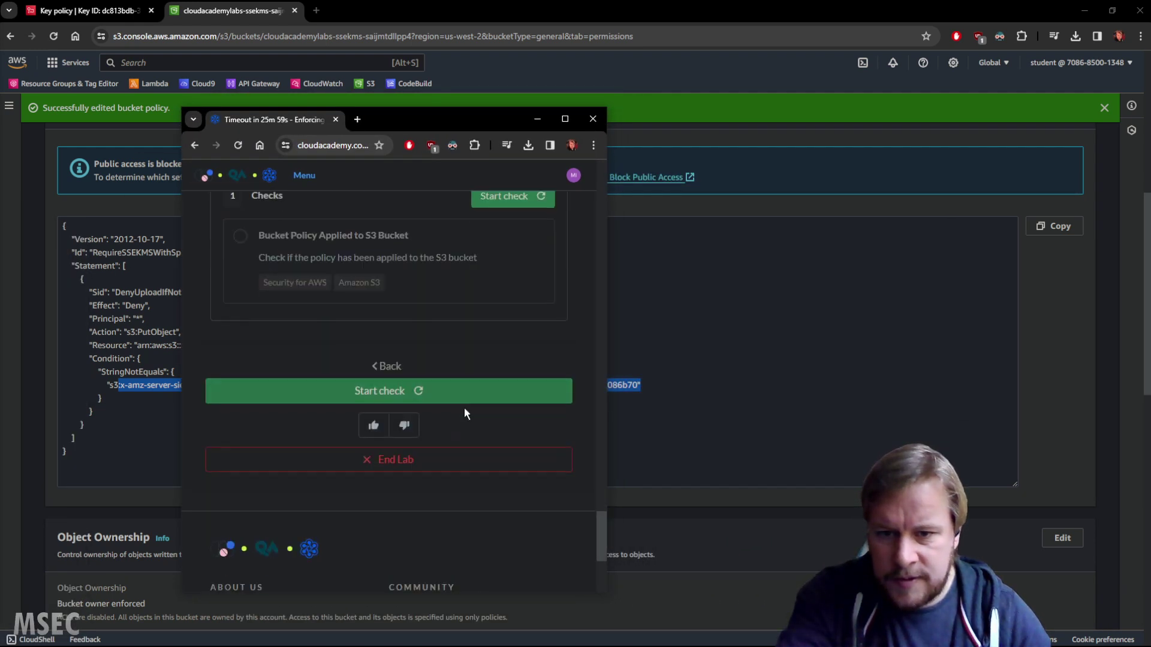
pyautogui.scroll(2, 480, 384)
pyautogui.click(511, 317)
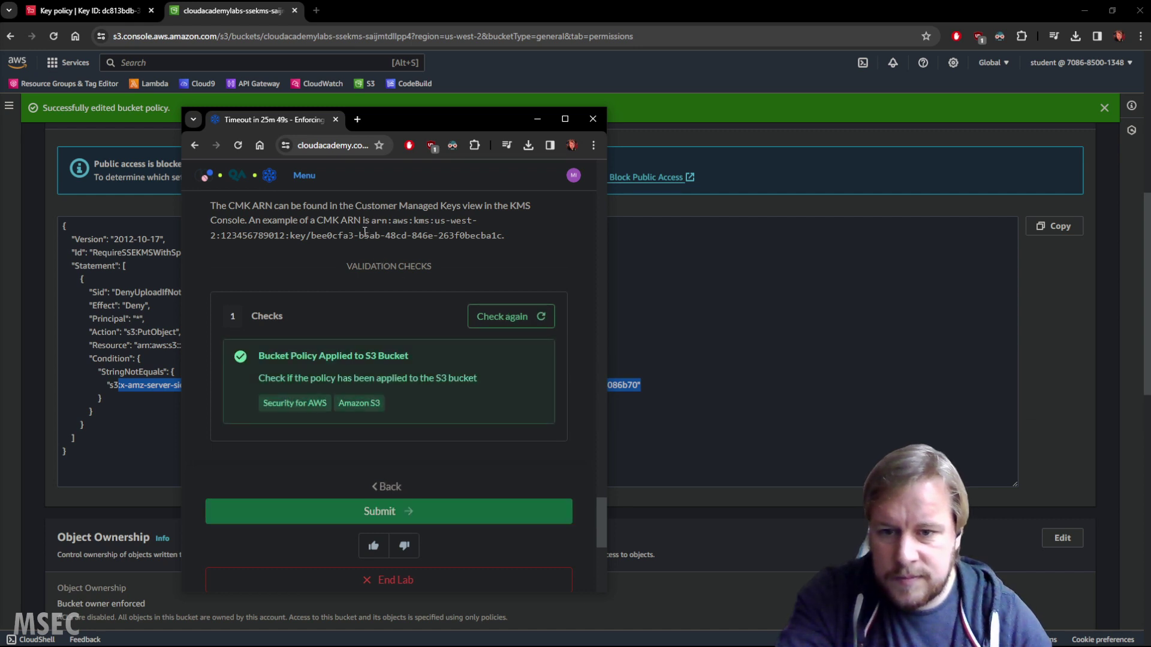
pyautogui.press('super+Down')
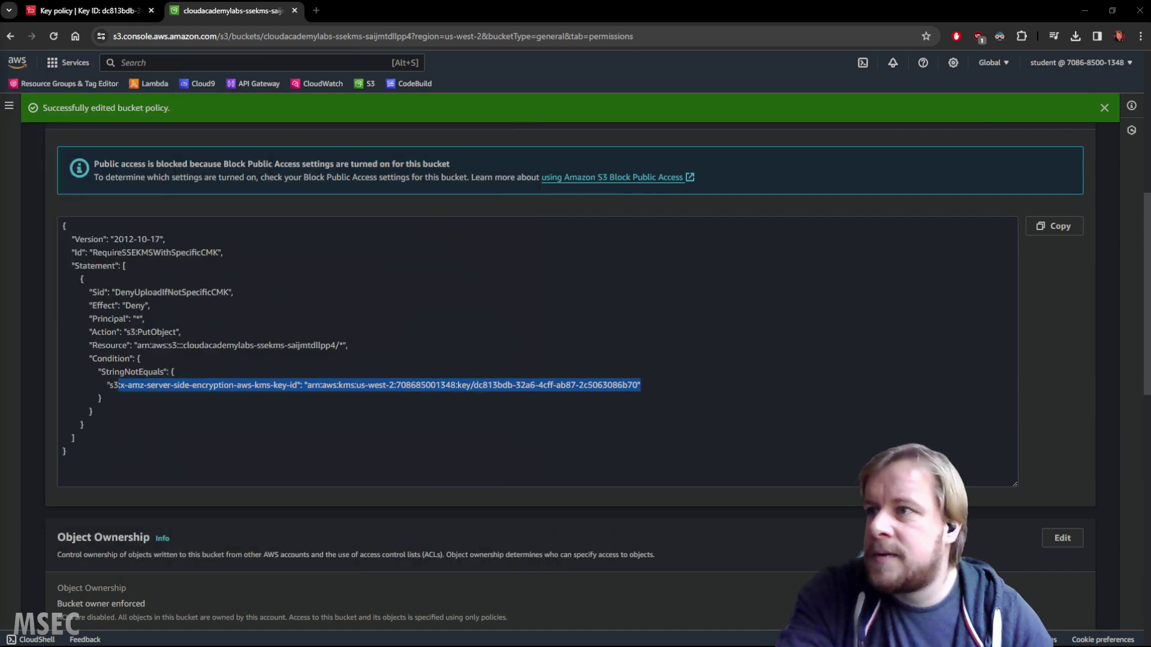